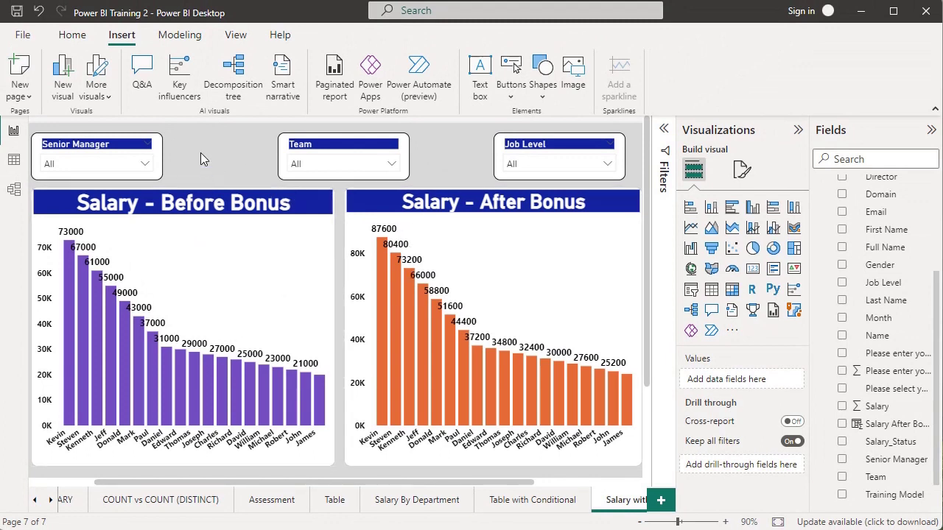
Step: Switch to Data view to inspect the Salary After Bonus IF formula in Basic_Intermediate
click(13, 160)
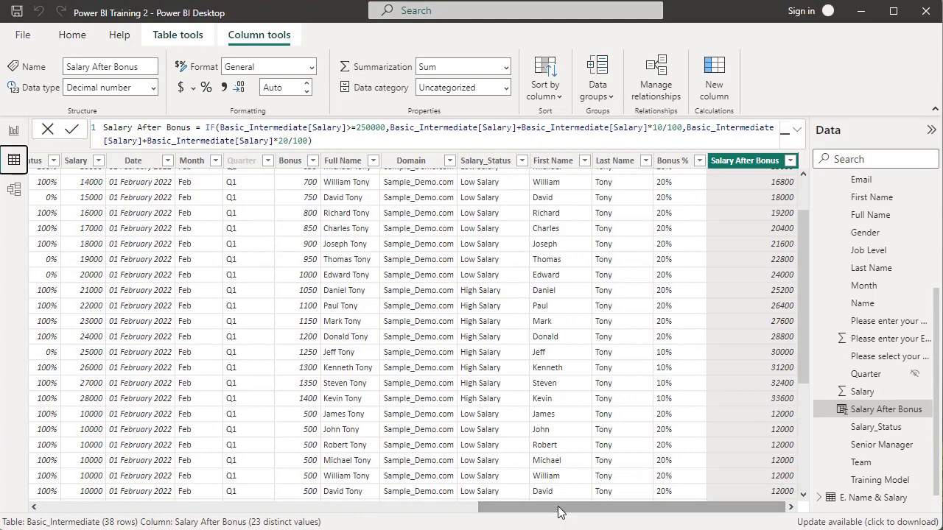
Step: Select the Salary column, then return to the report page with the before- and after-bonus charts
click(73, 234)
scroll(77, 247, up, 1)
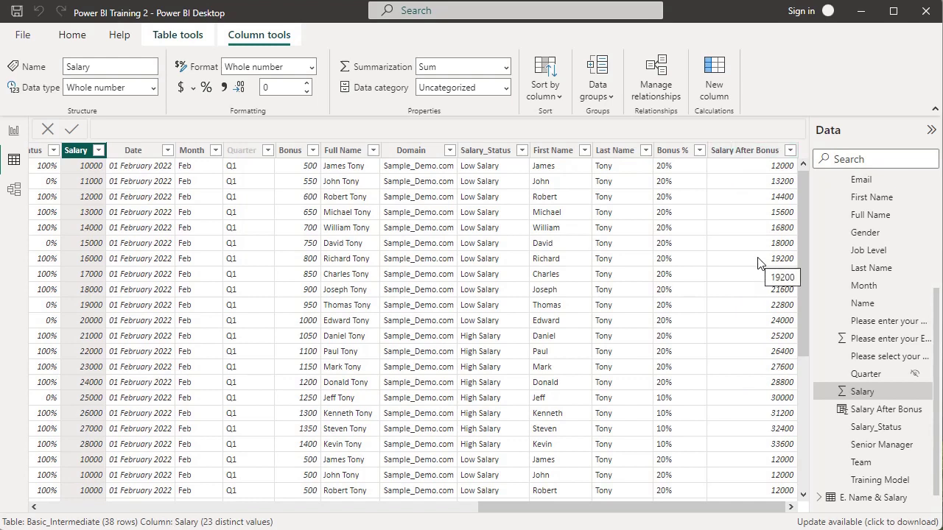
mouse_move(760, 260)
click(13, 130)
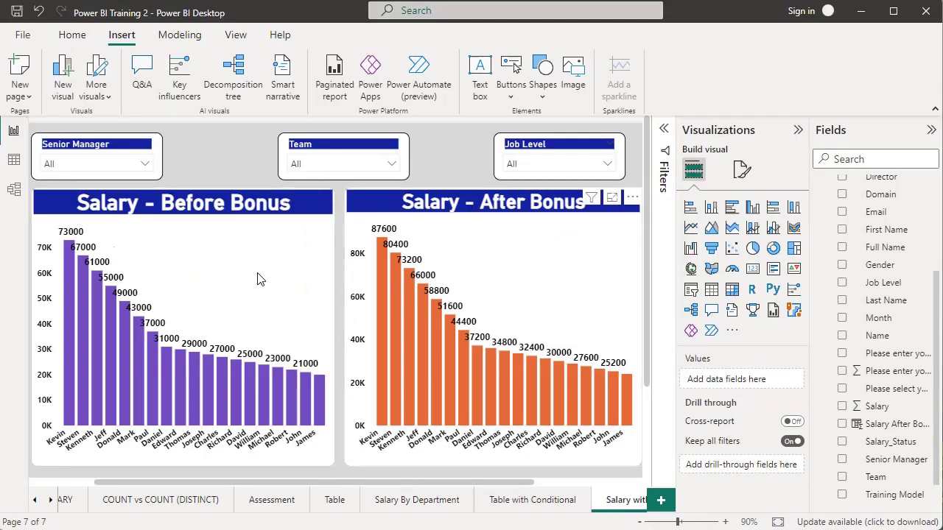
Step: Filter both salary charts to Team 1 using the Team slicer dropdown
click(391, 164)
click(298, 186)
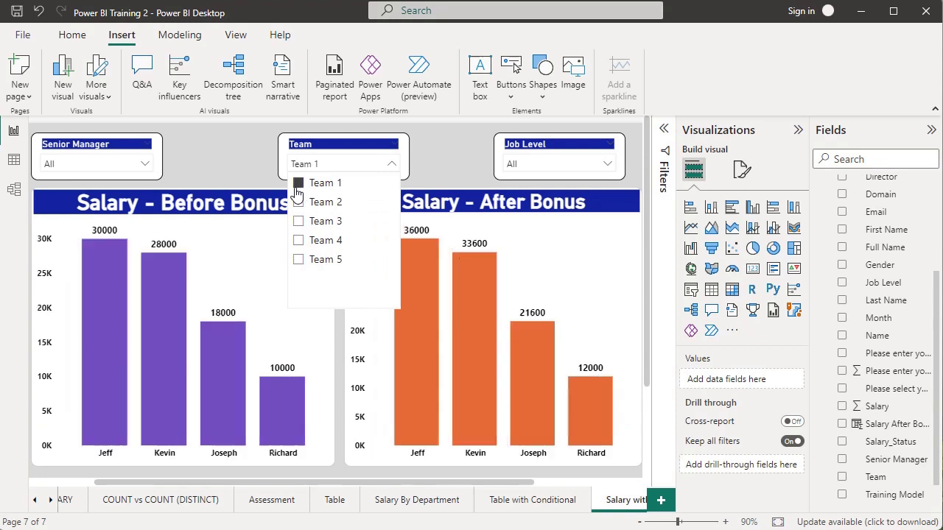
click(211, 161)
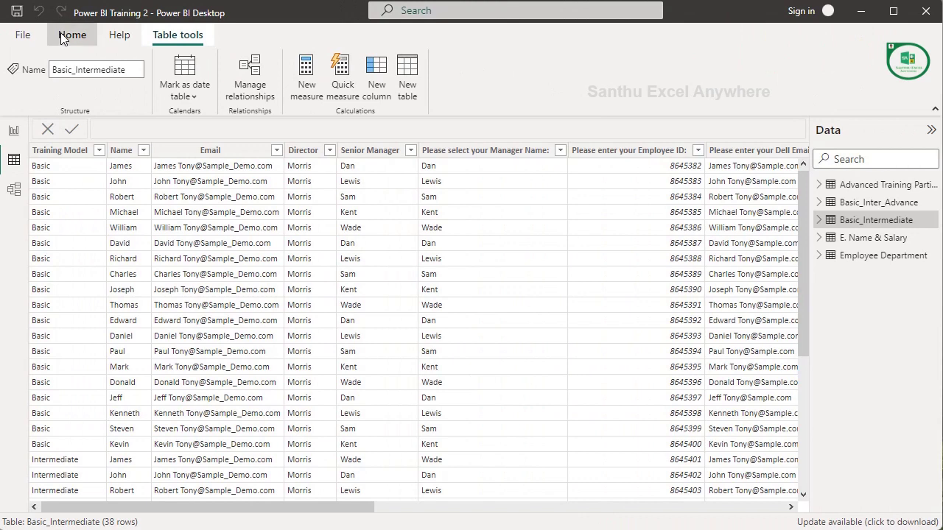
click(70, 34)
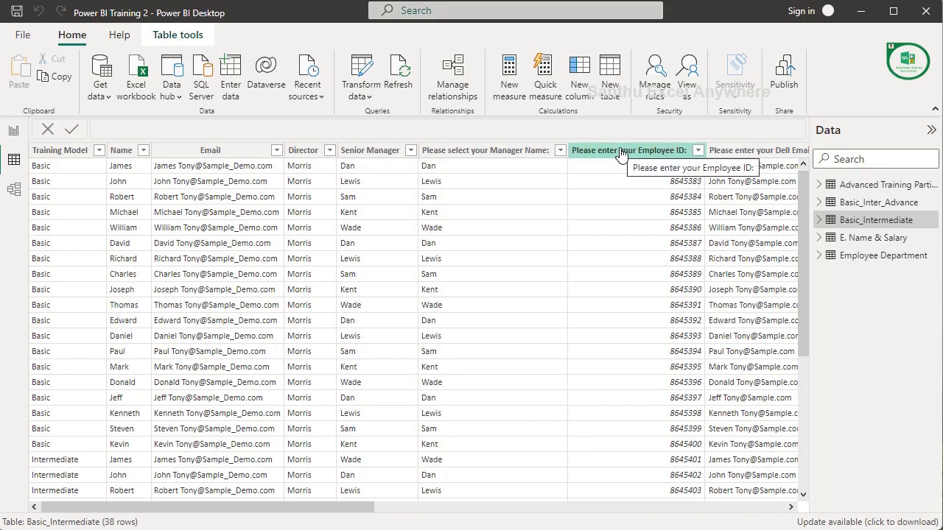
drag(320, 507, 650, 510)
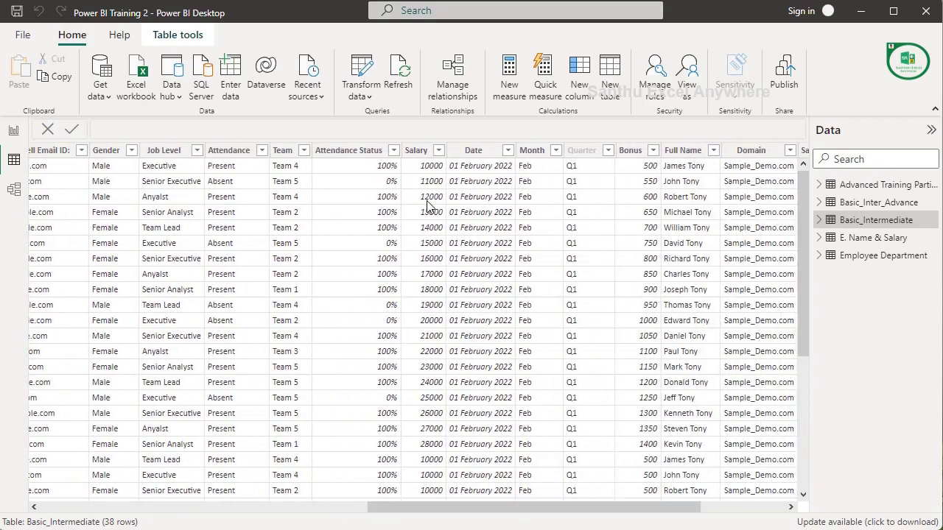
click(438, 150)
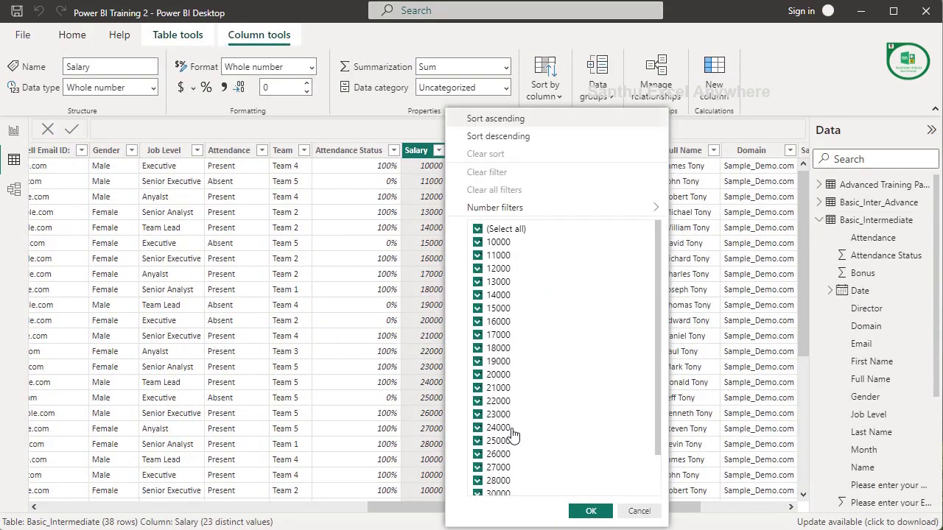
scroll(512, 331, down, 2)
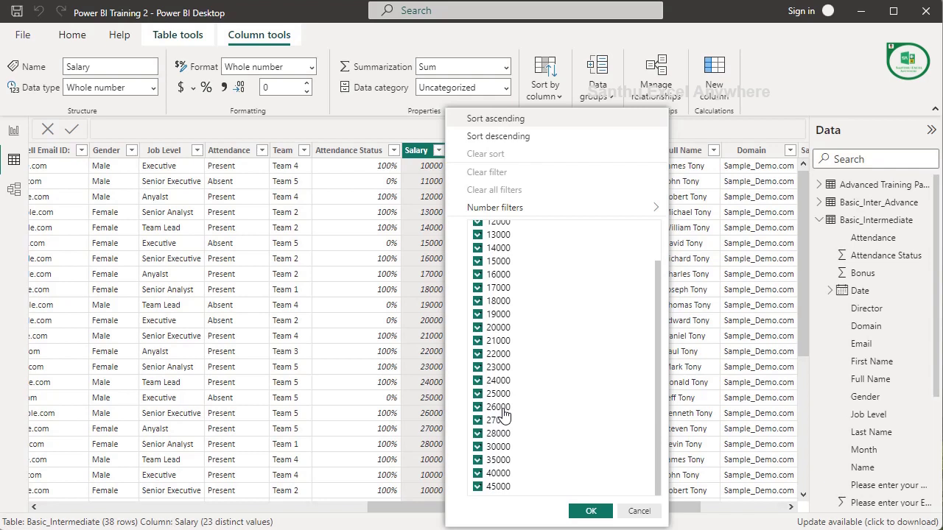
scroll(506, 361, up, 2)
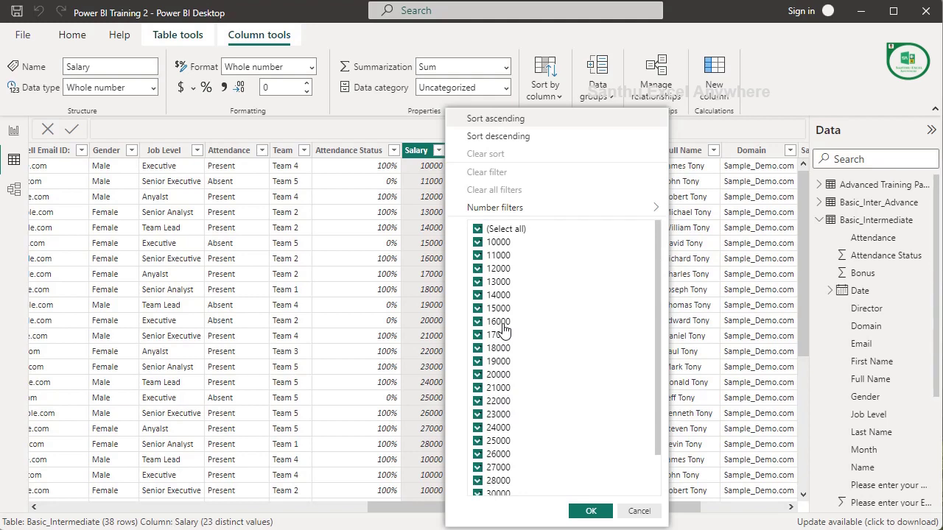
click(744, 507)
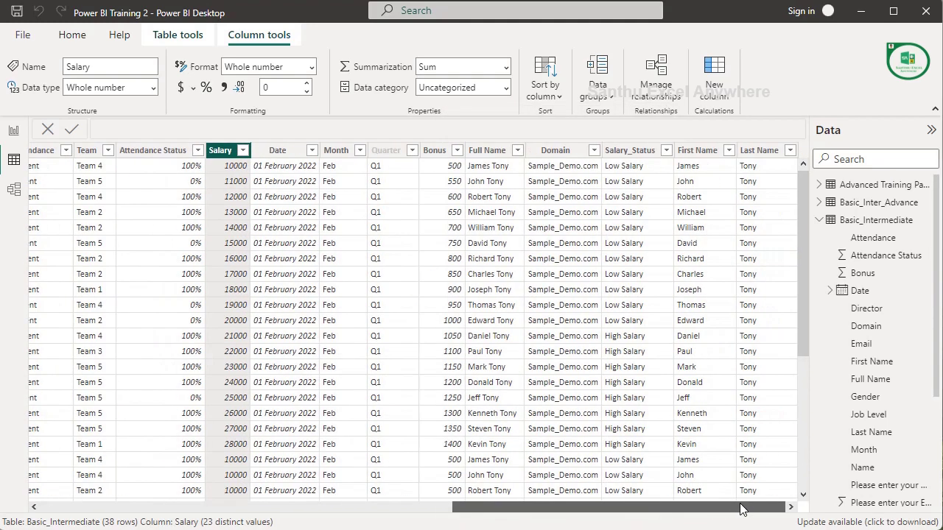
Step: Create the calculated column Bonus % = IF(Basic_Intermediate[Salary]>=25000,"10%","20%")
click(720, 75)
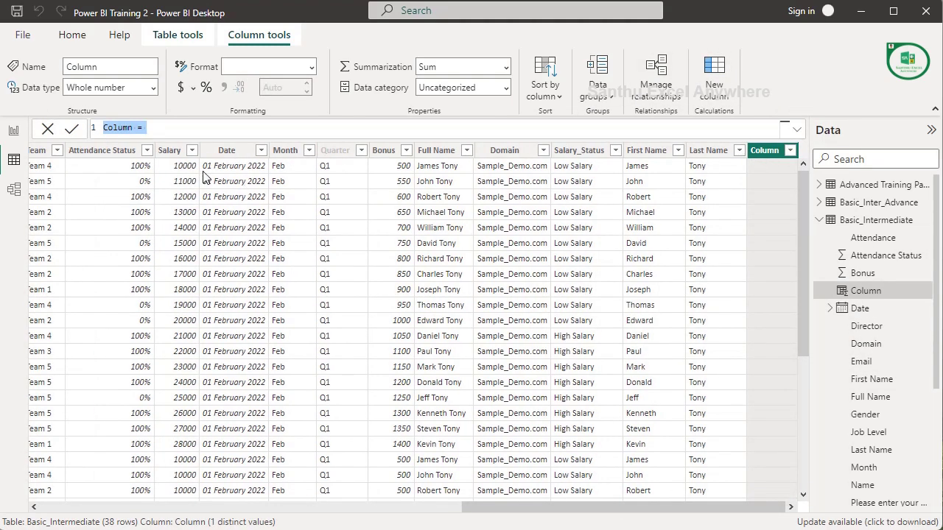
double_click(118, 128)
text(Bon)
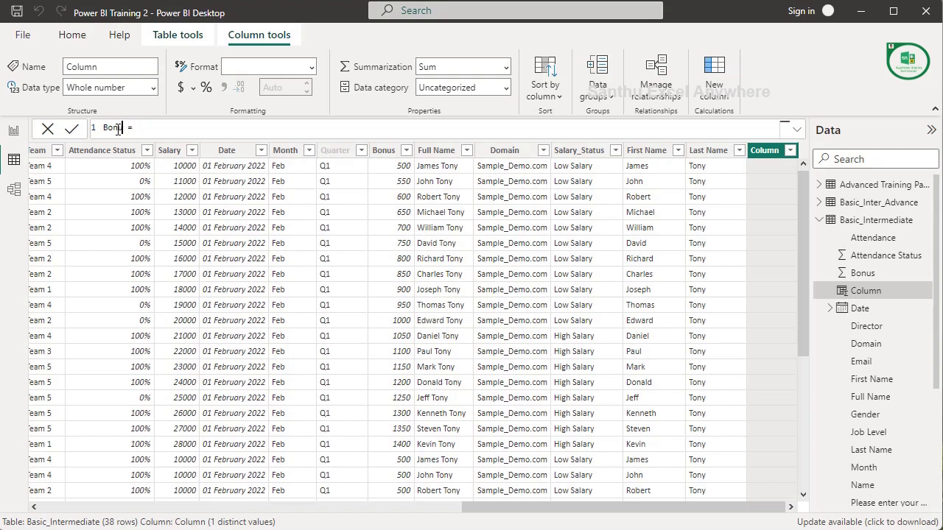
text(us % =)
text( I)
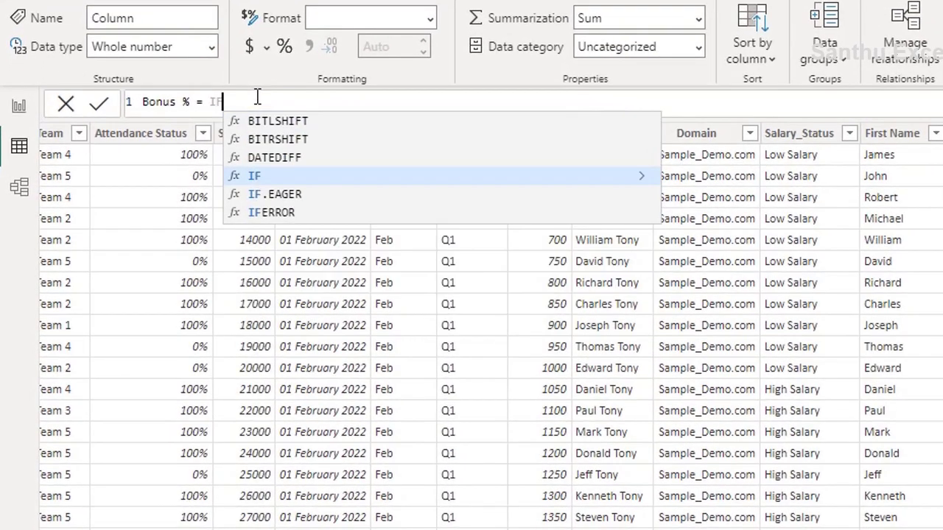
text(F()
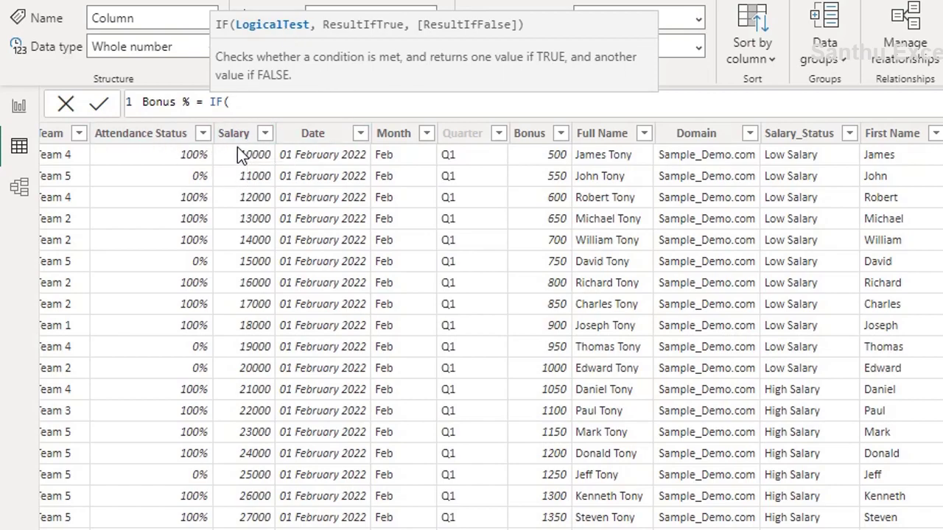
text(Salary)
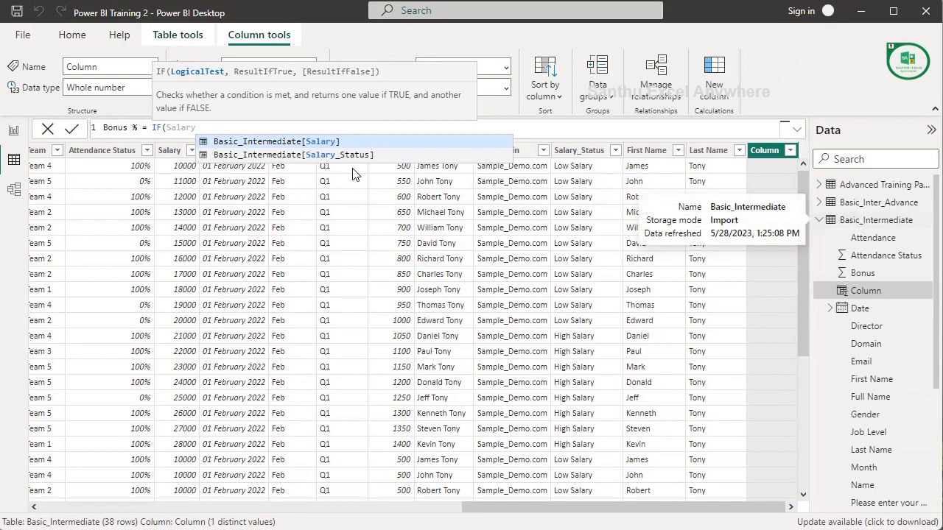
click(324, 142)
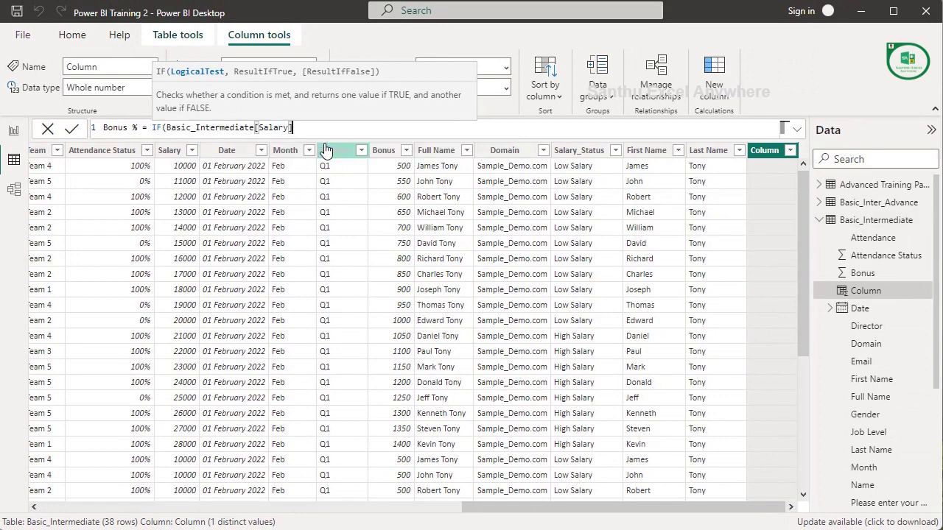
text(>)
text(=250)
text(00)
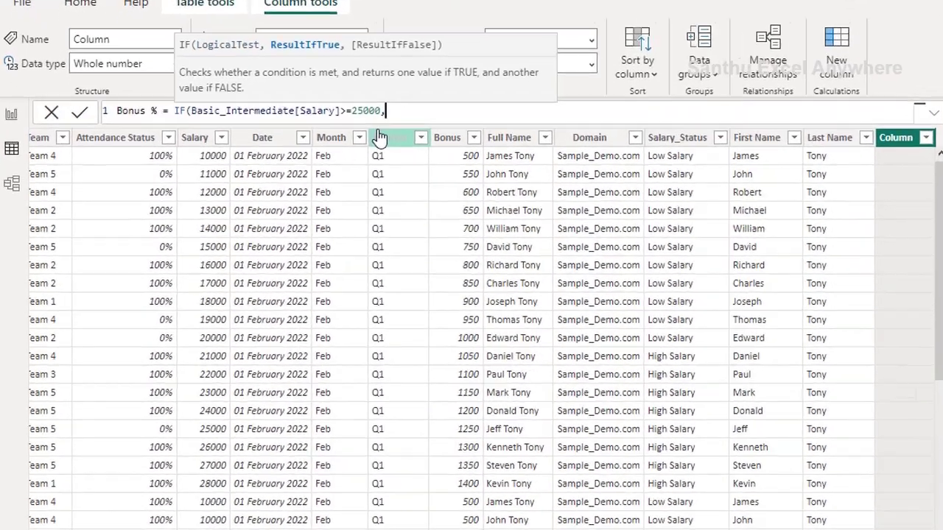
text(,)
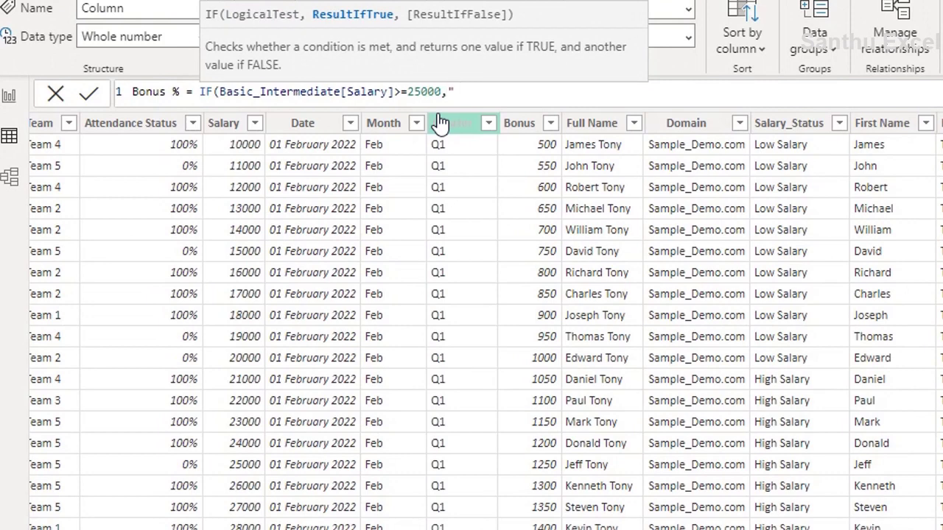
text(10%")
text(,)
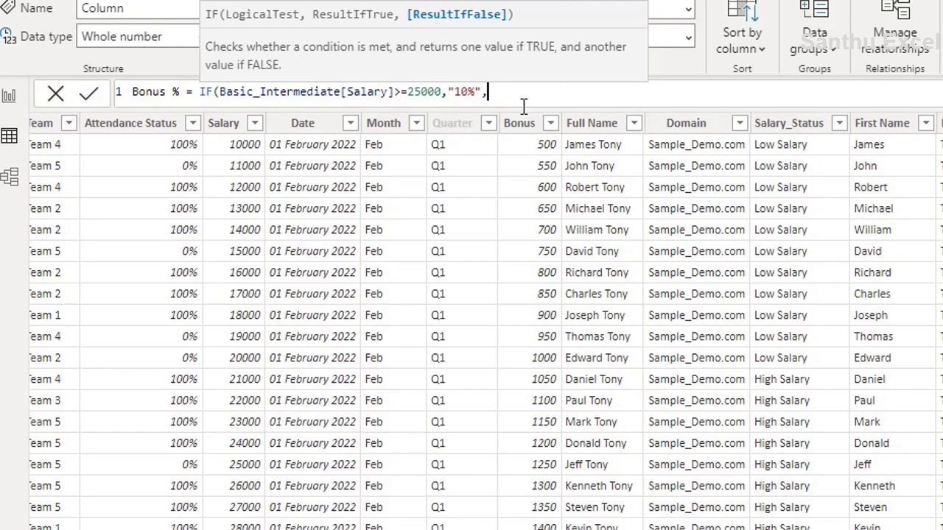
text(20)
text(%")
text())
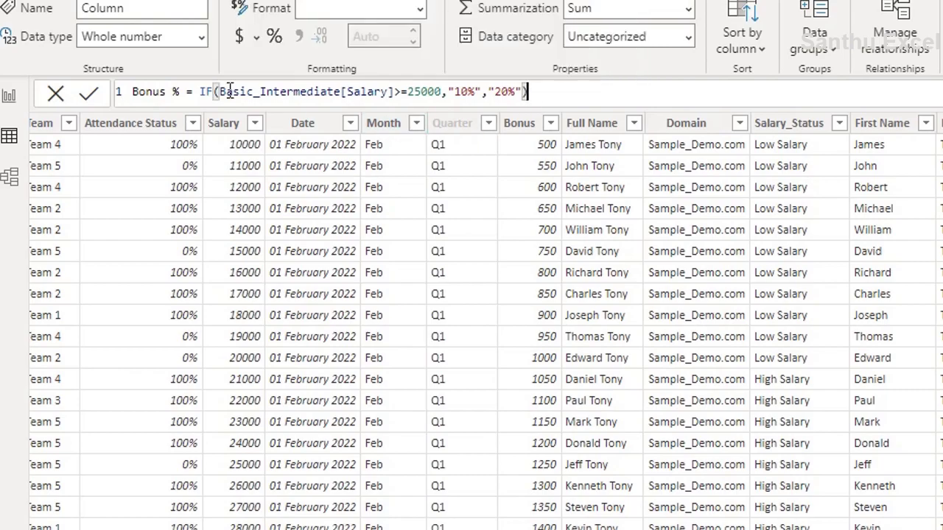
click(89, 94)
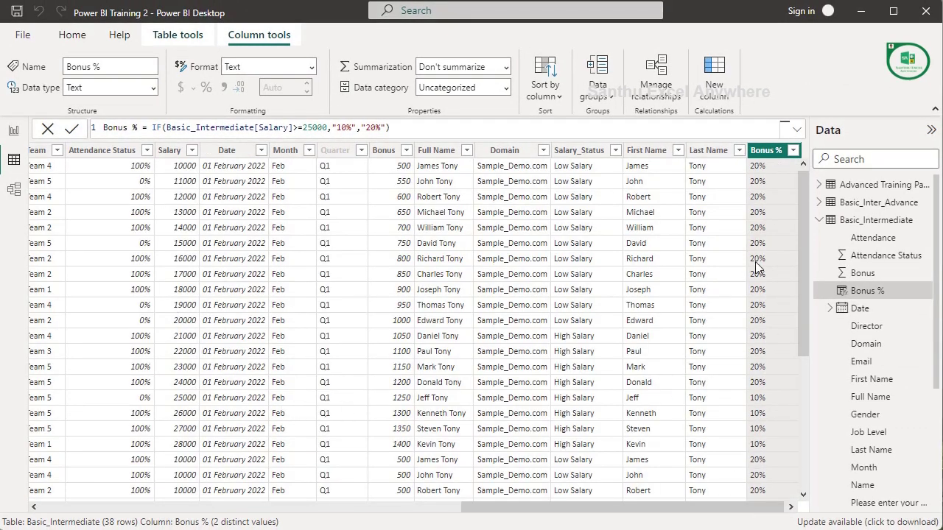
click(191, 150)
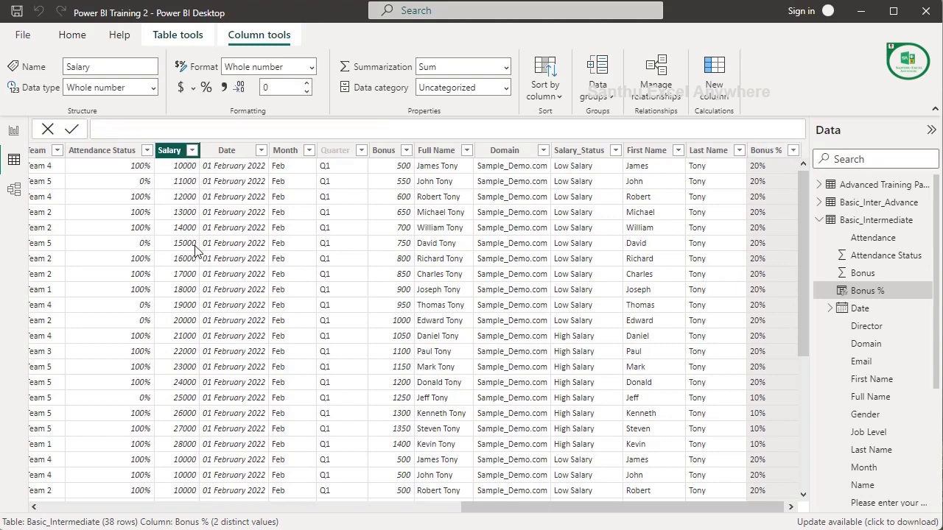
click(231, 229)
scroll(288, 356, down, 3)
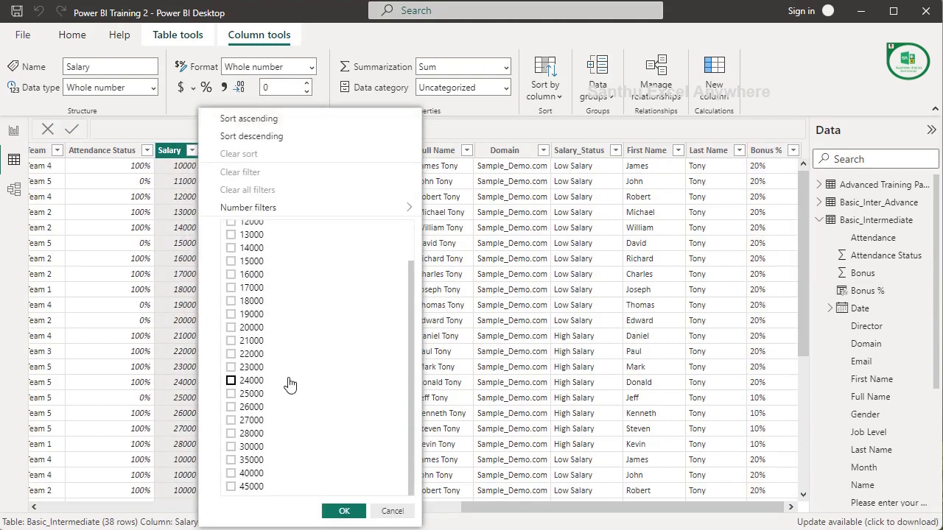
click(231, 394)
click(231, 407)
click(230, 420)
click(231, 434)
click(231, 447)
click(231, 460)
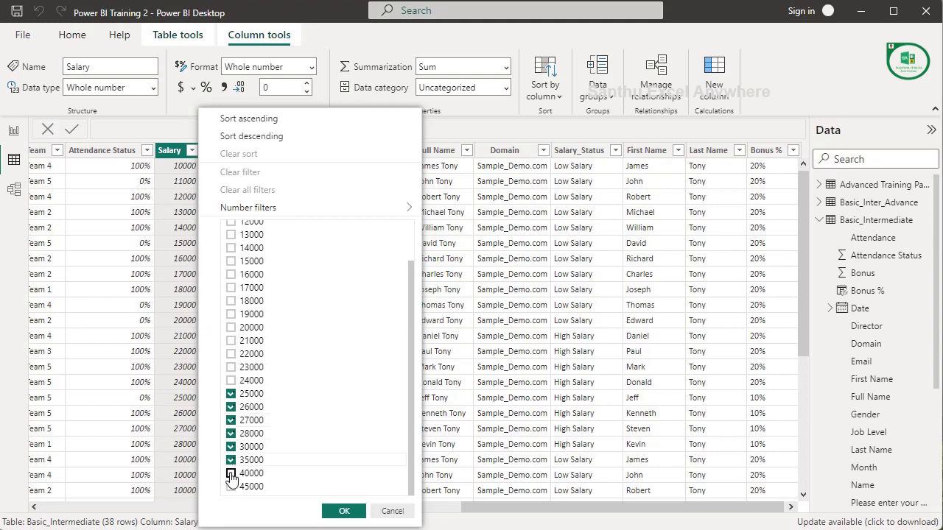
click(230, 487)
click(230, 474)
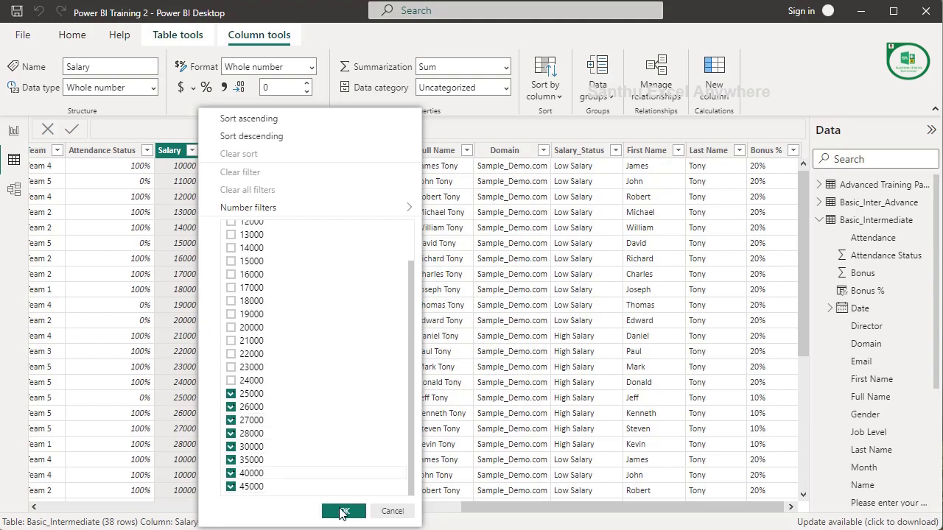
click(344, 511)
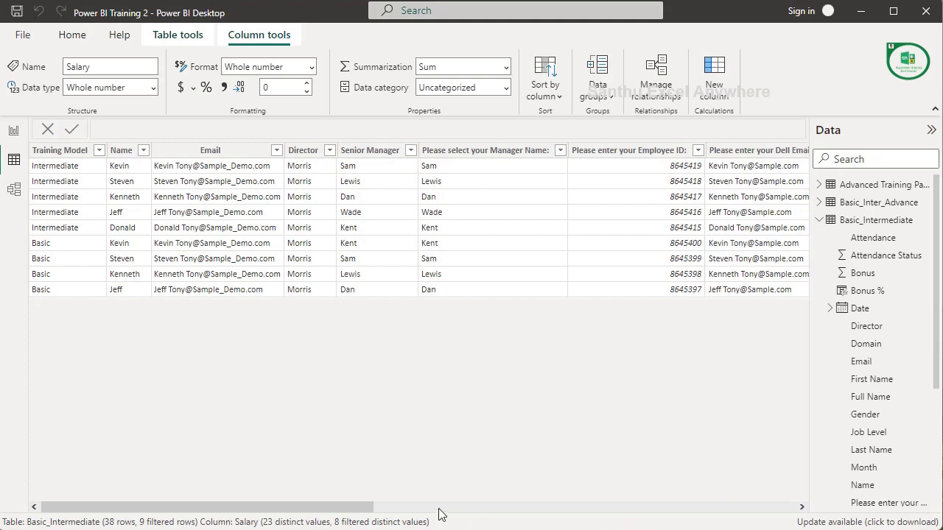
drag(361, 511, 792, 510)
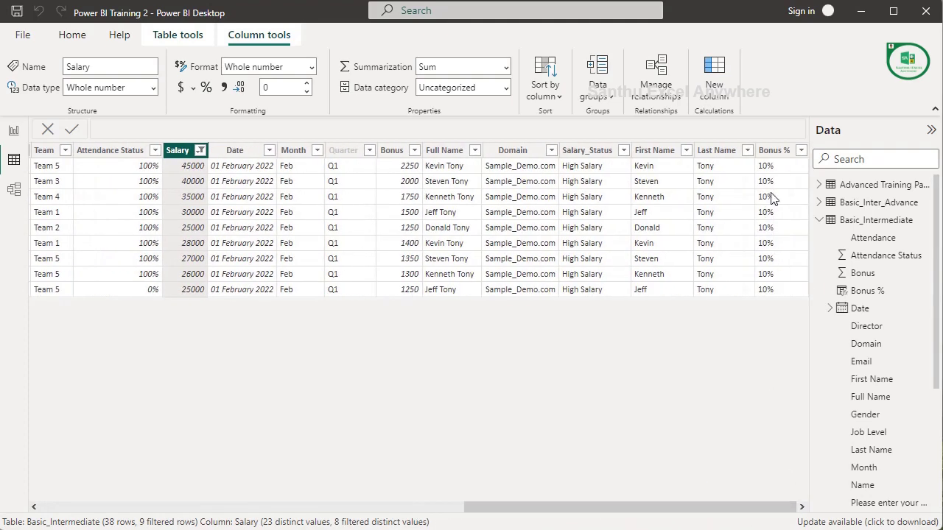
click(800, 151)
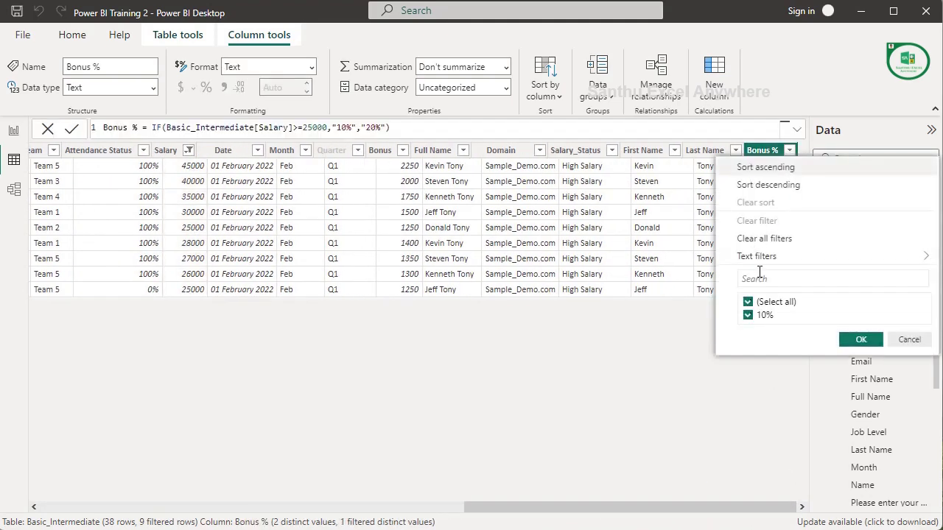
click(907, 341)
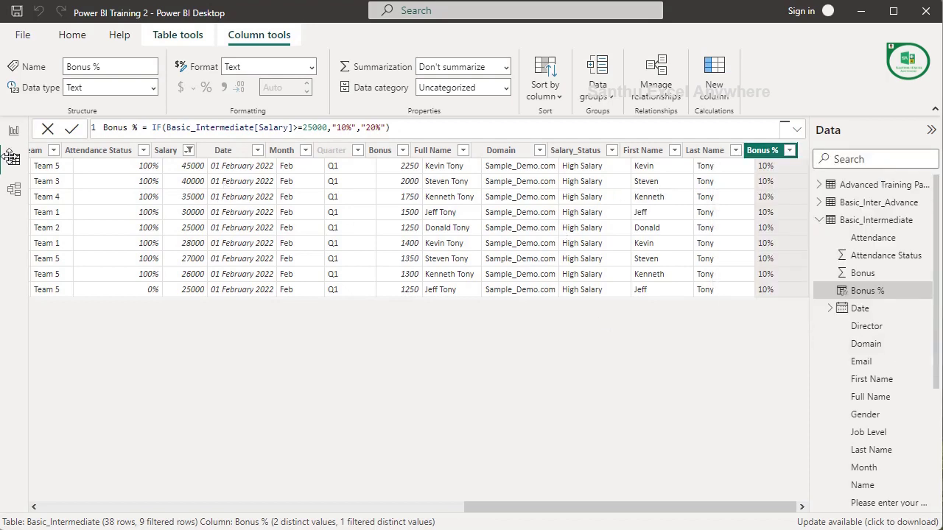
click(189, 152)
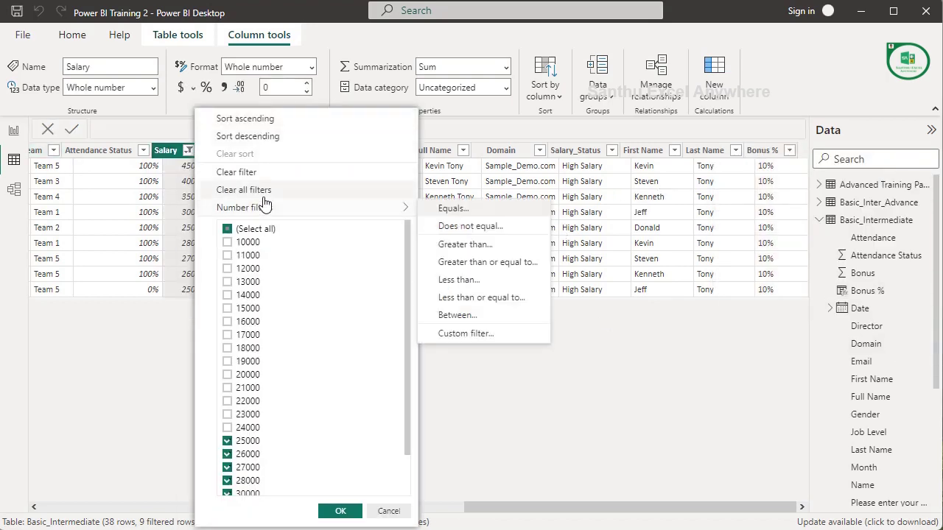
click(236, 172)
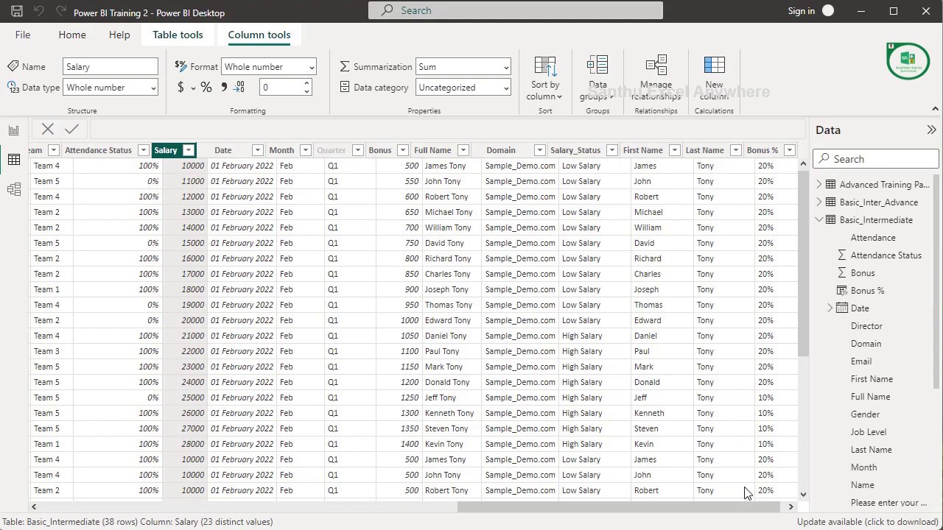
drag(748, 507, 753, 507)
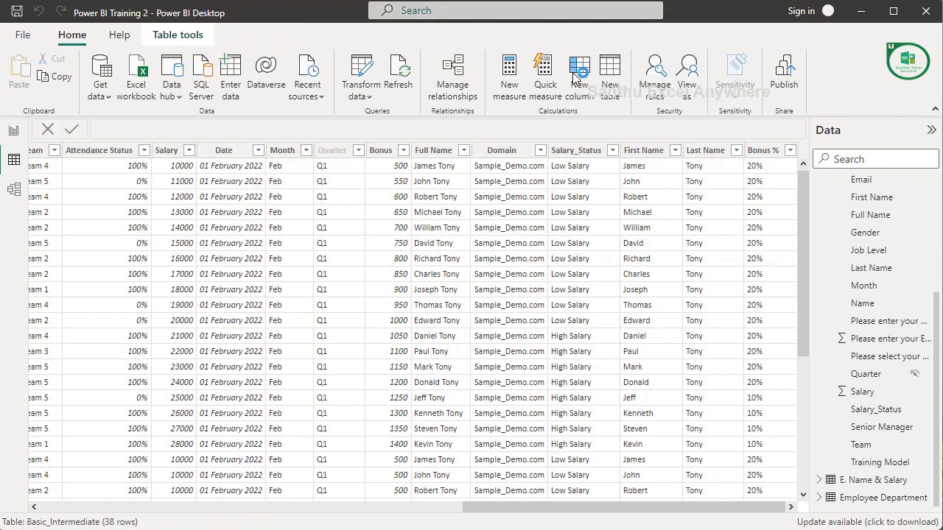
Step: Start a new Salary After Bonus column: IF Salary>=250000, Salary+Salary*10/100
click(579, 74)
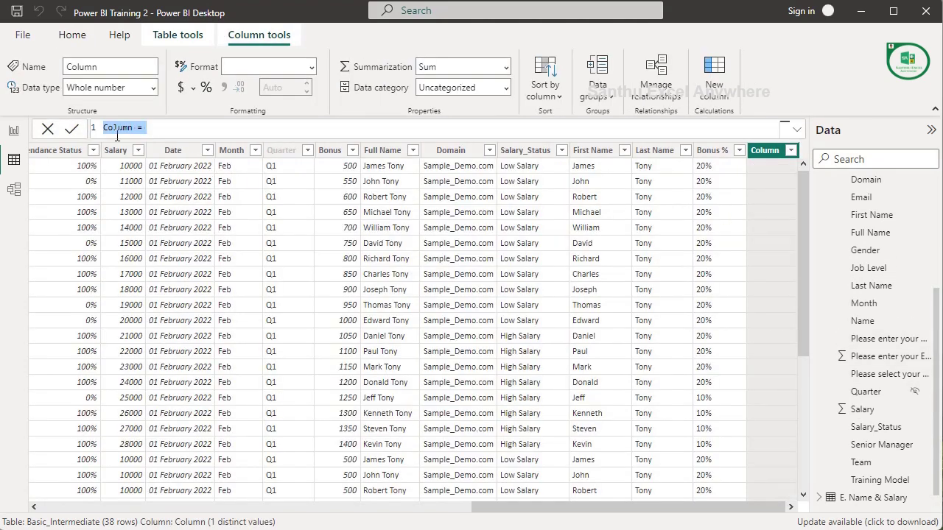
click(117, 135)
double_click(114, 128)
text(After)
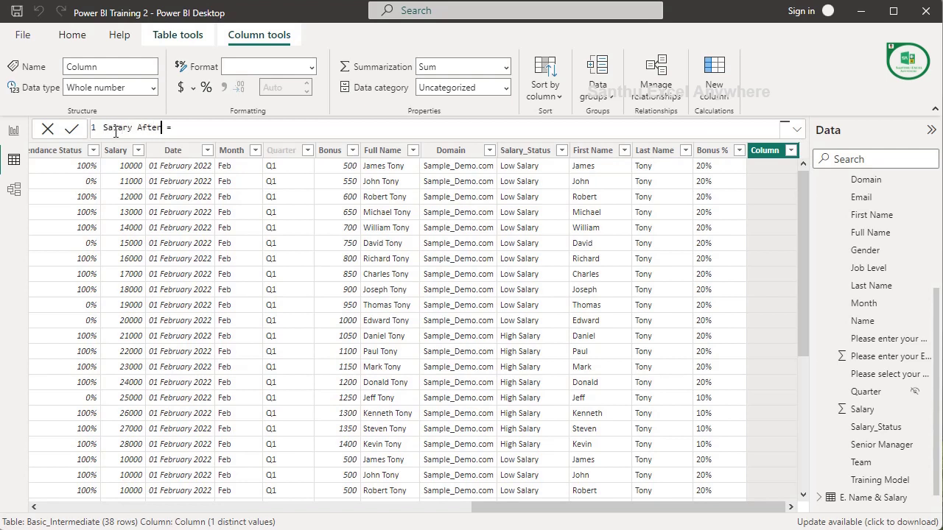
text( Bonus = )
text(IF()
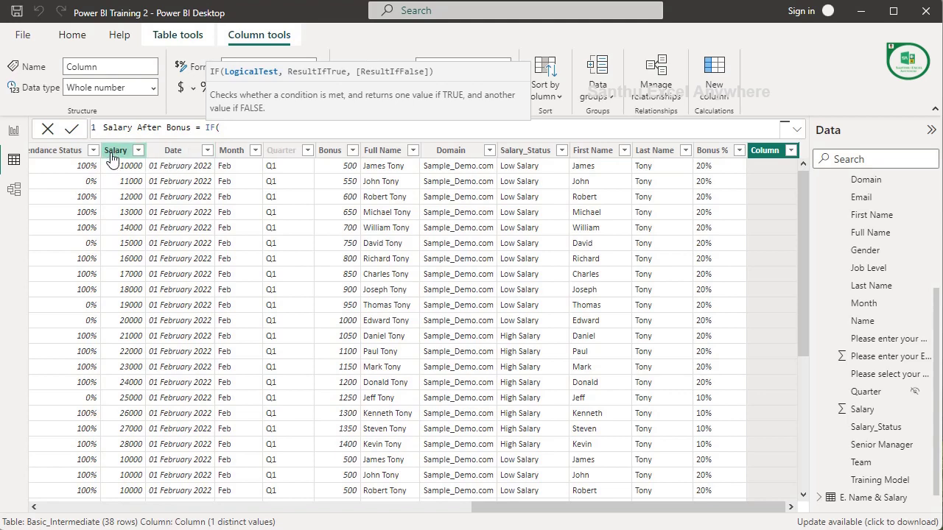
text(Salary)
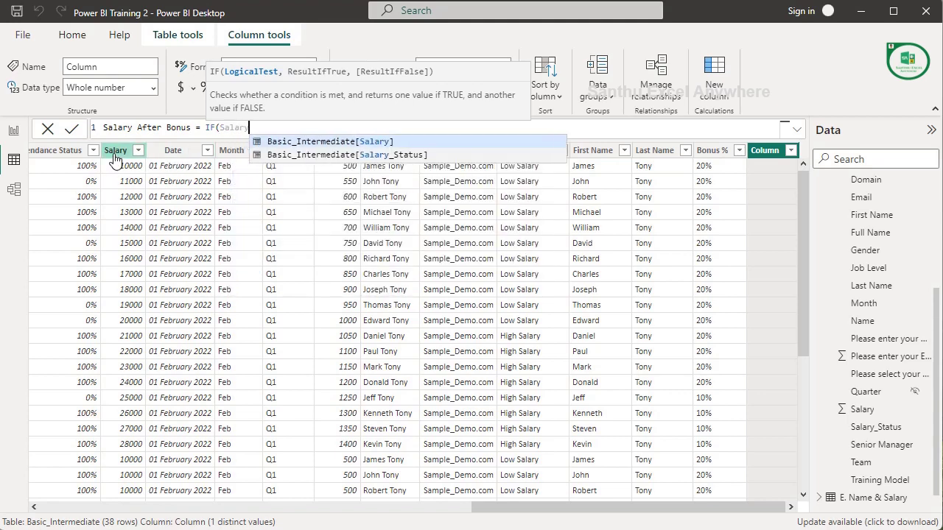
click(330, 142)
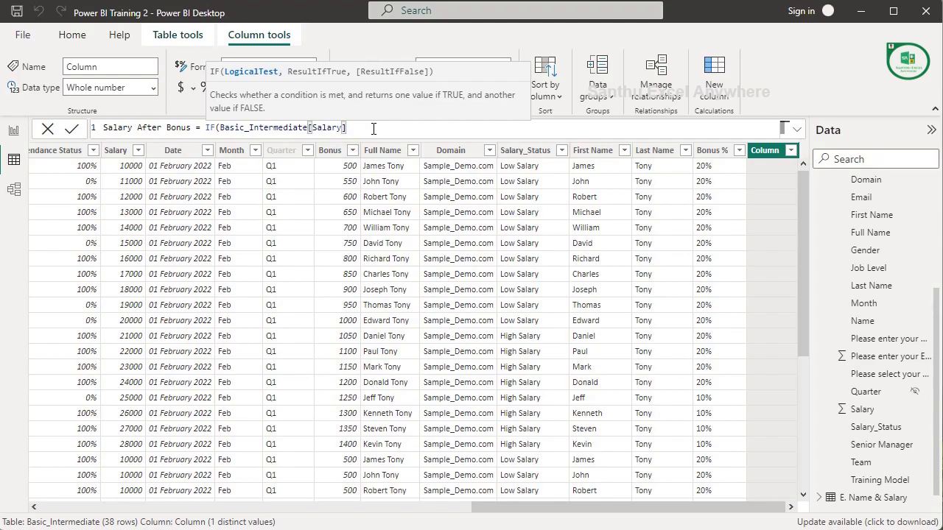
text(>=)
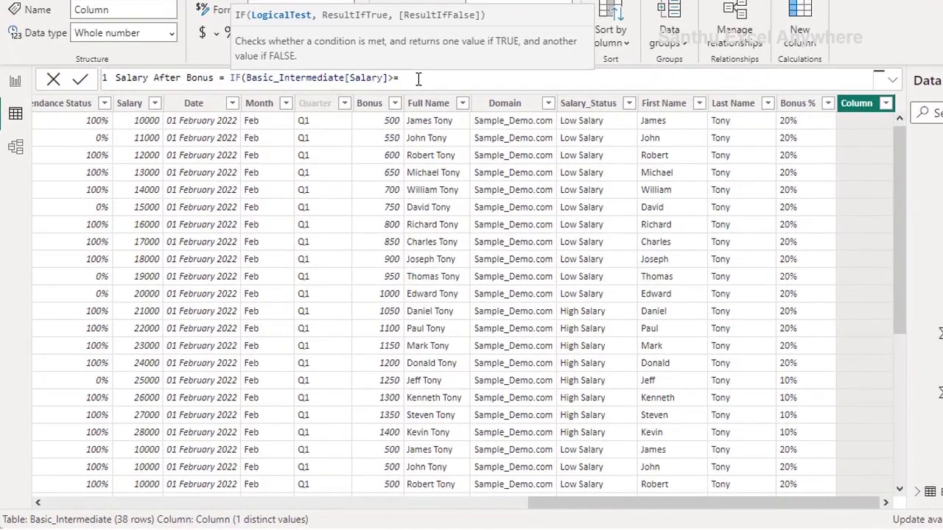
text(250000)
text(,)
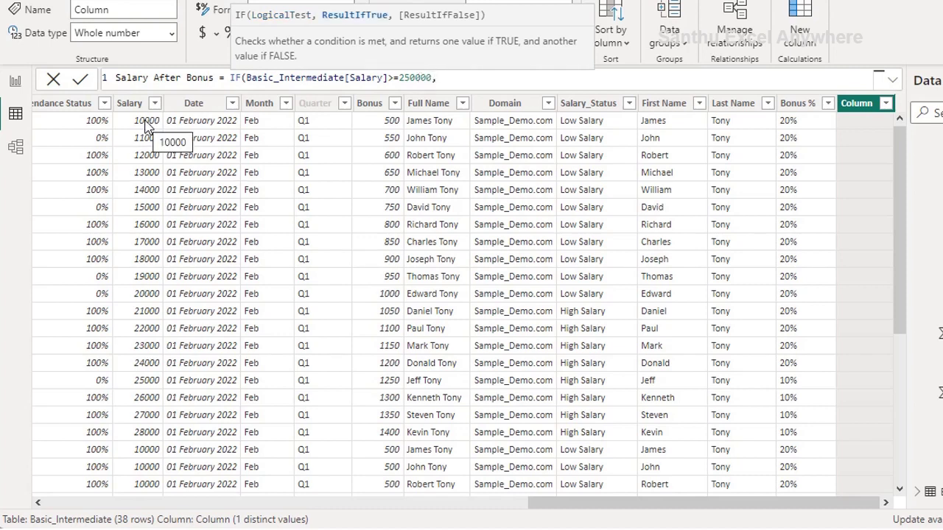
text(Sala)
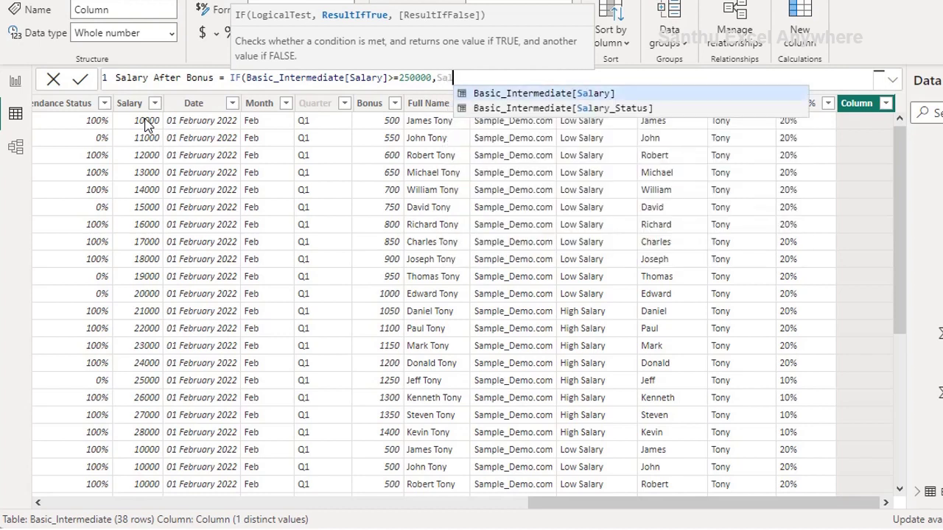
text(ry)
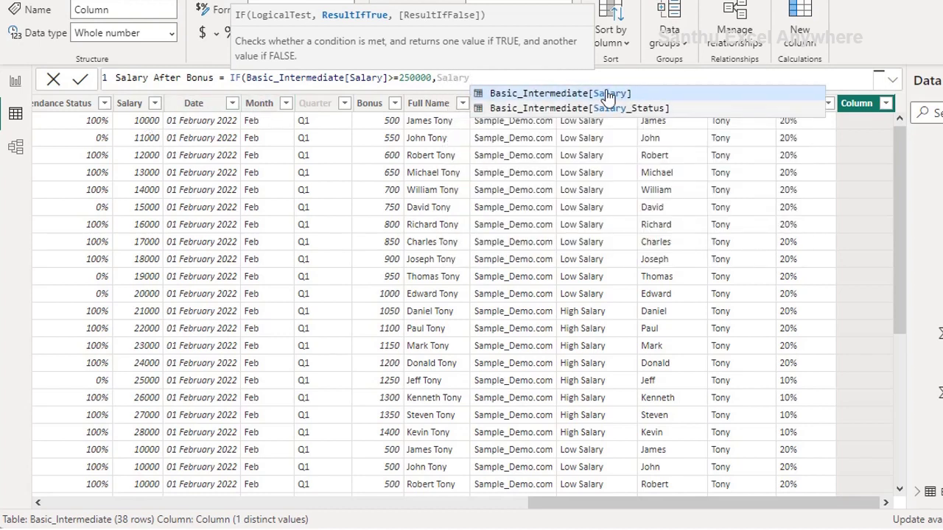
click(607, 90)
text(+)
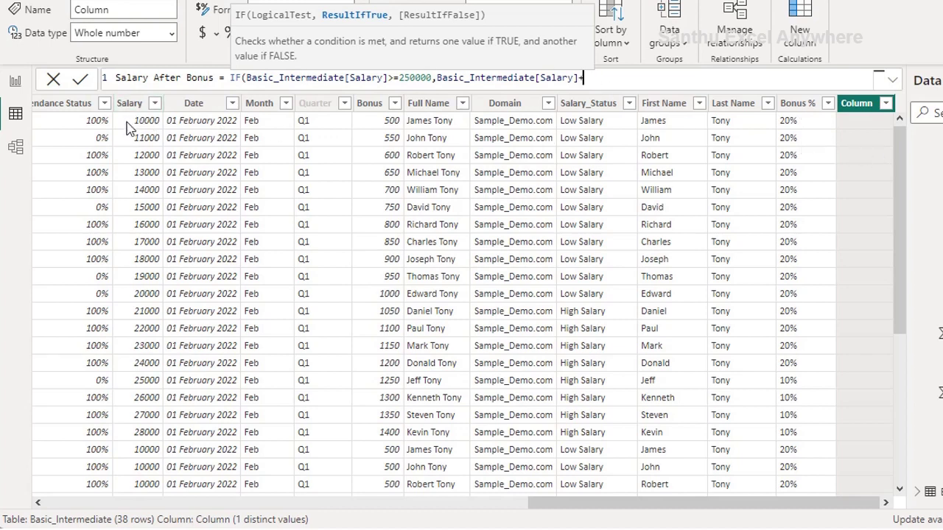
drag(579, 78, 437, 78)
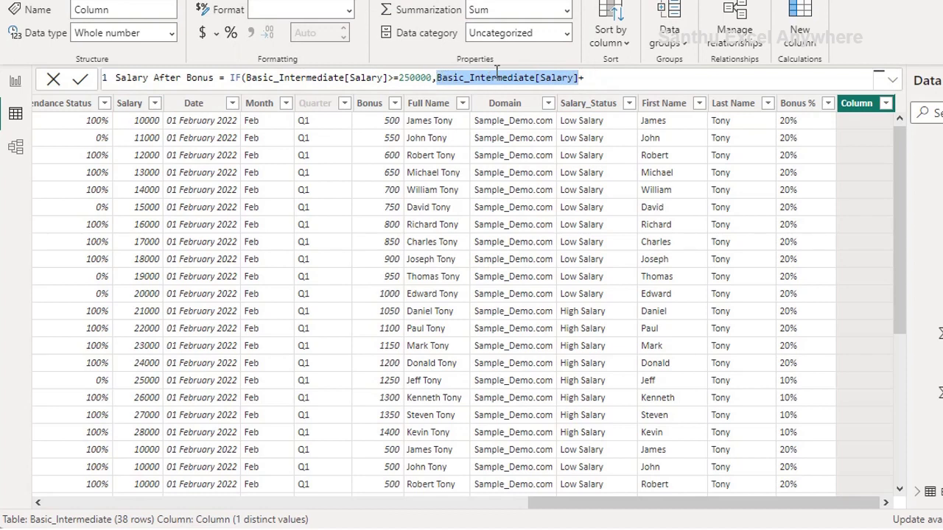
click(617, 77)
text(Basic_Intermediate[Salary])
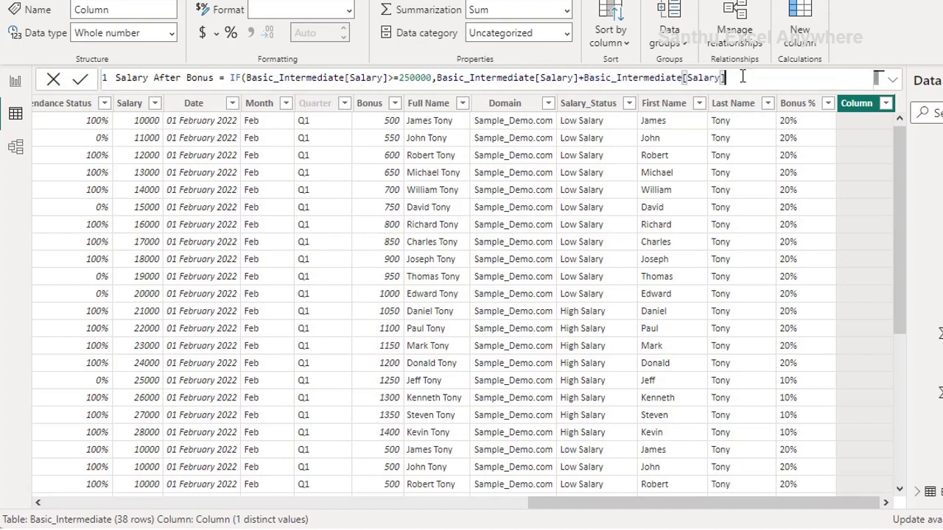
text(*)
text(10/1)
text(00,)
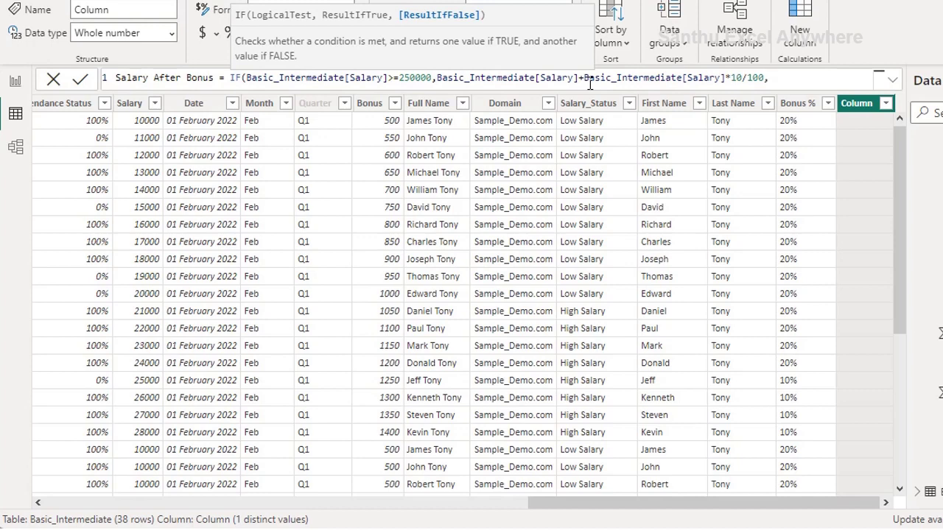
Step: Finish the formula with the otherwise branch Salary+Salary*20/100
text(Salary)
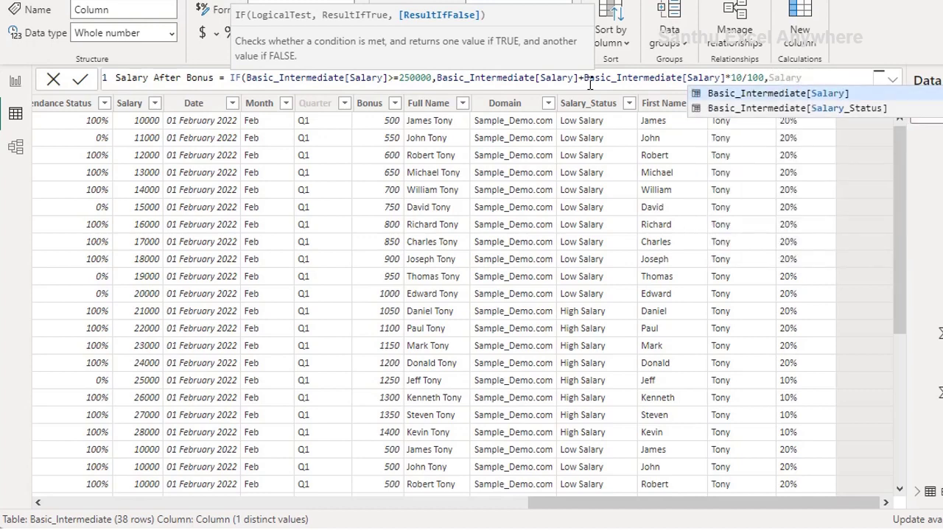
click(770, 93)
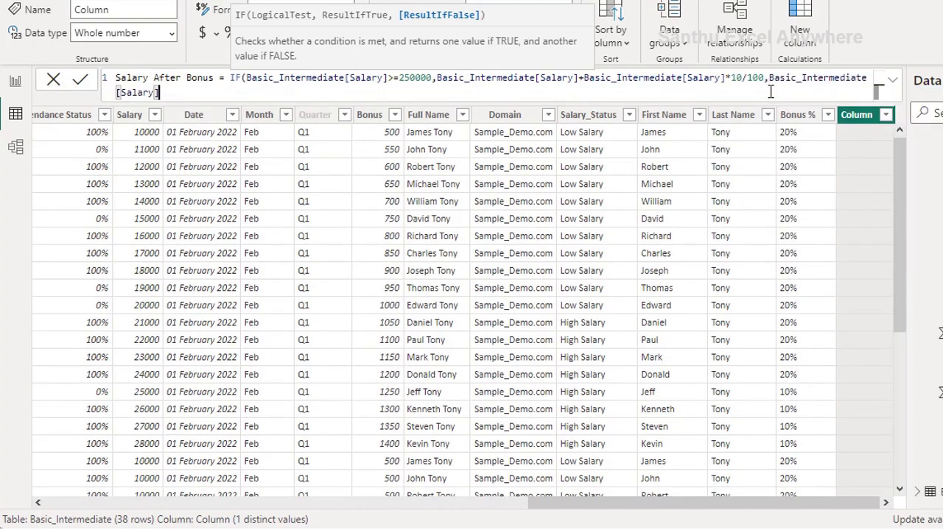
text(+)
drag(770, 78, 870, 78)
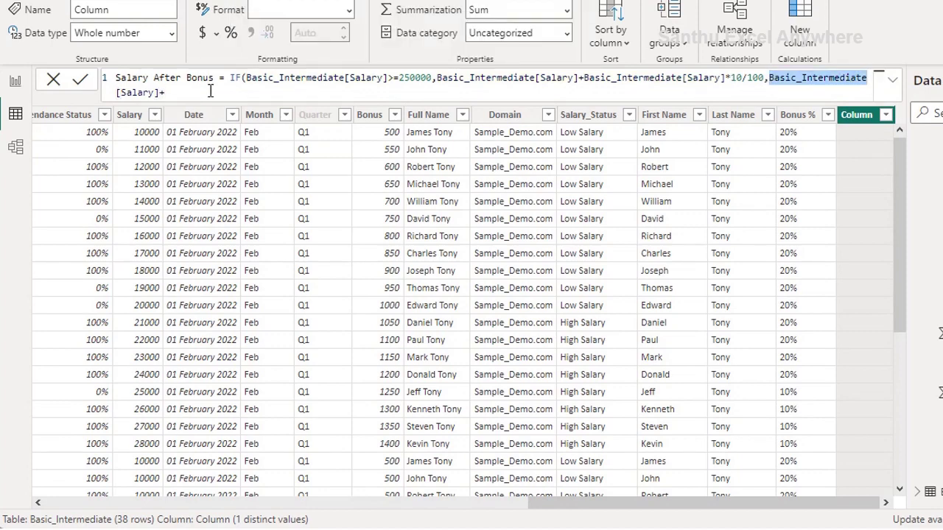
shift+click(159, 92)
key(ctrl+c)
key(End)
key(ctrl+v)
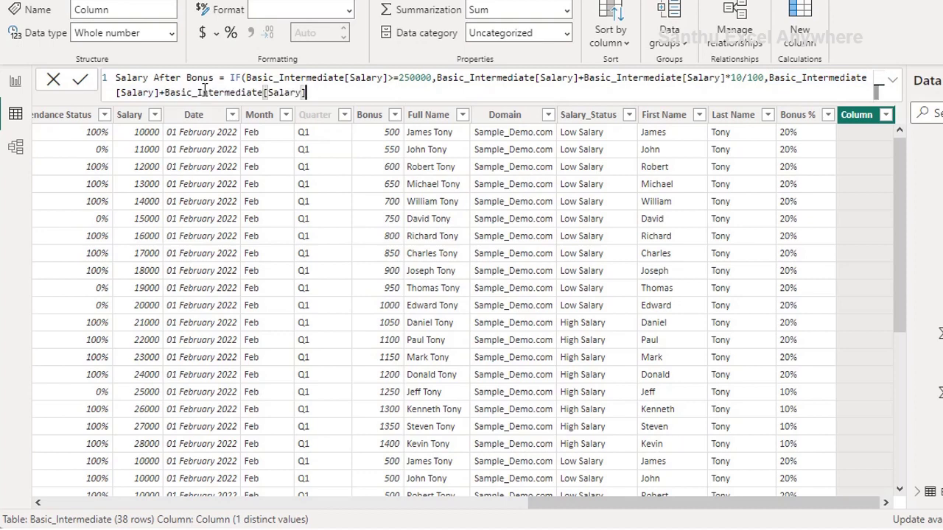
text(*)
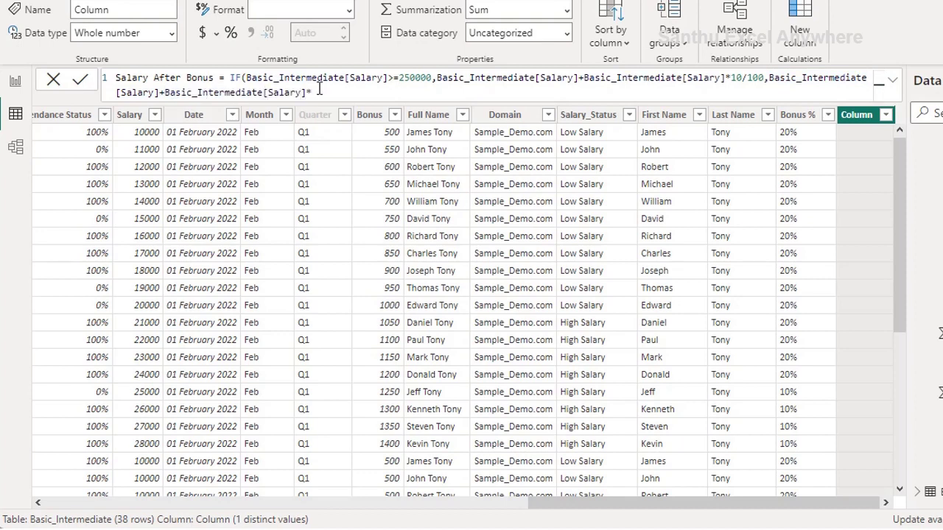
text(20/)
text(100)
text())
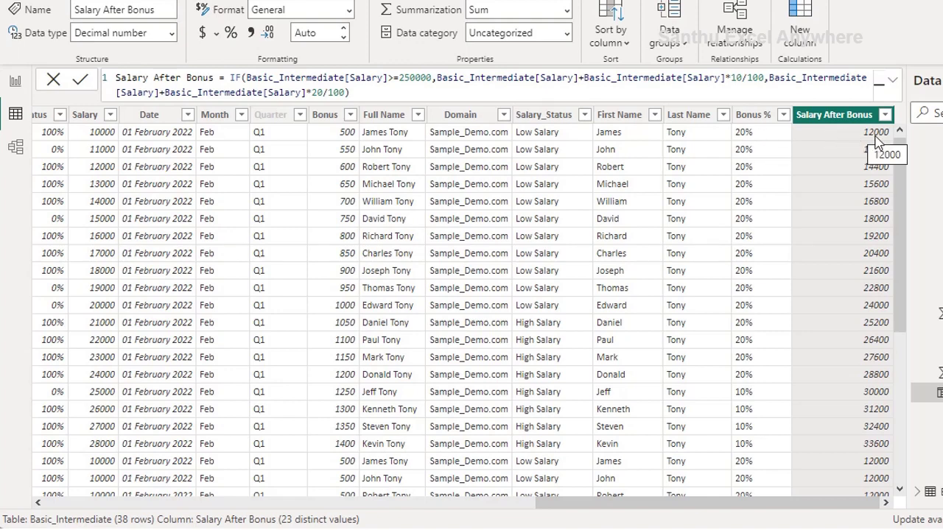
mouse_move(875, 150)
scroll(180, 365, down, 6)
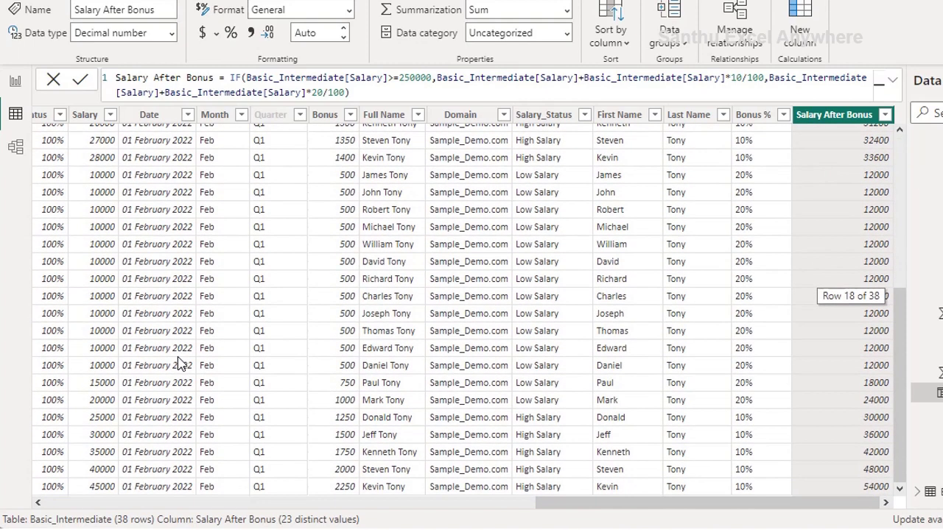
scroll(181, 364, up, 4)
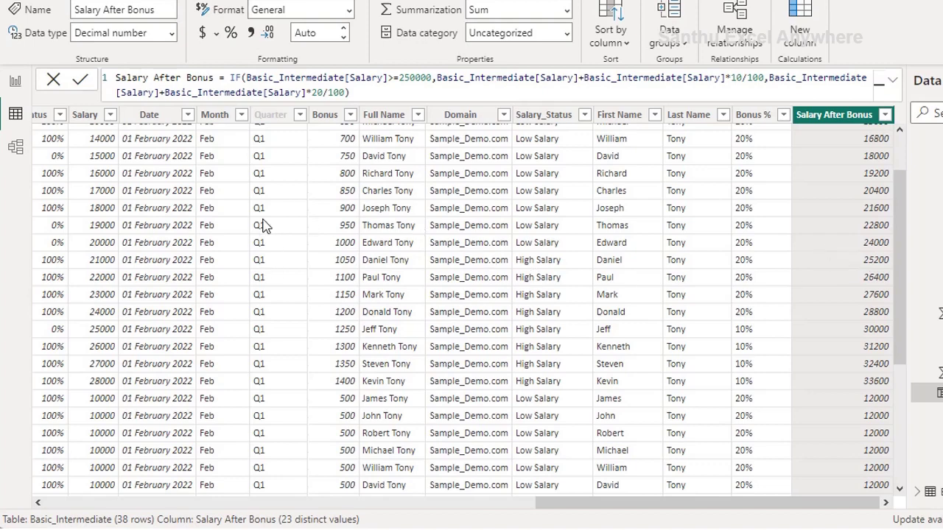
Step: Add a blank report page and rename it to a title beginning 'Salary with'
click(20, 83)
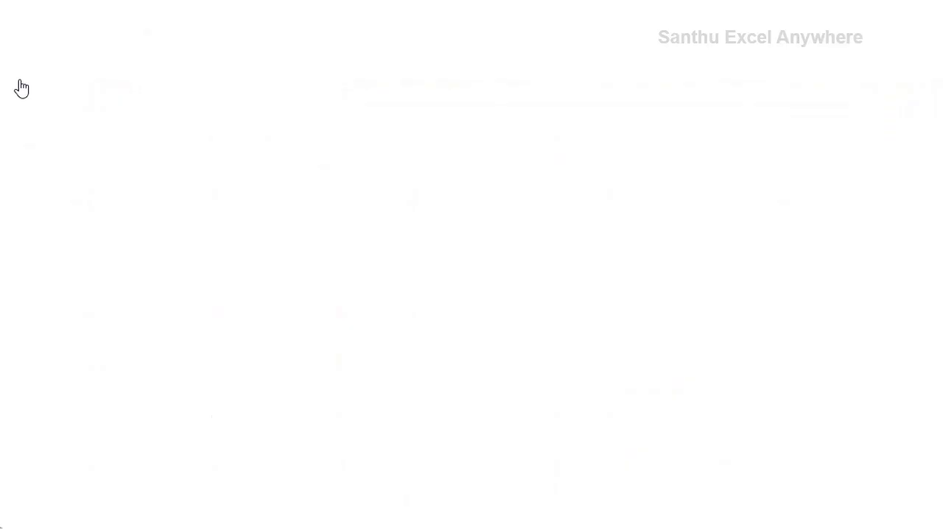
click(739, 498)
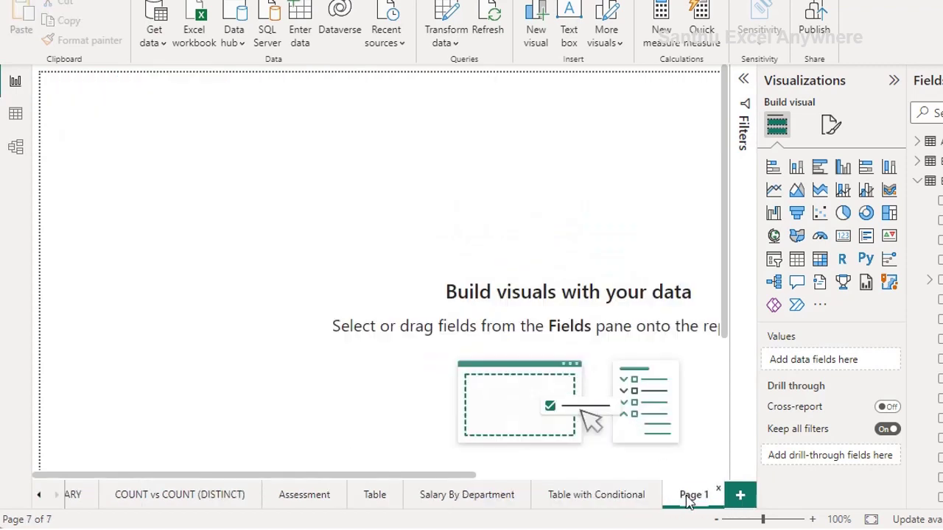
double_click(689, 498)
text(Salar)
text(y w)
key(Return)
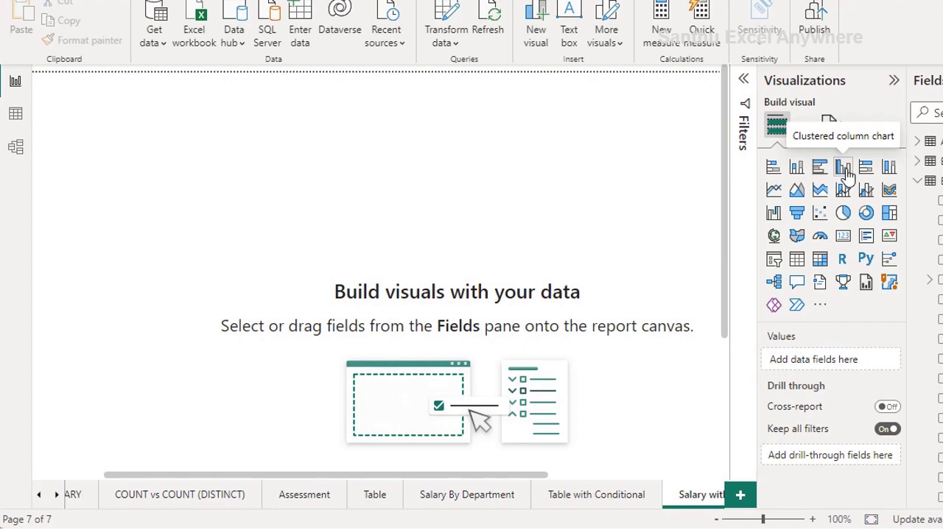
Step: Place a clustered column chart showing Sum of Salary by Full Name on the page
click(844, 169)
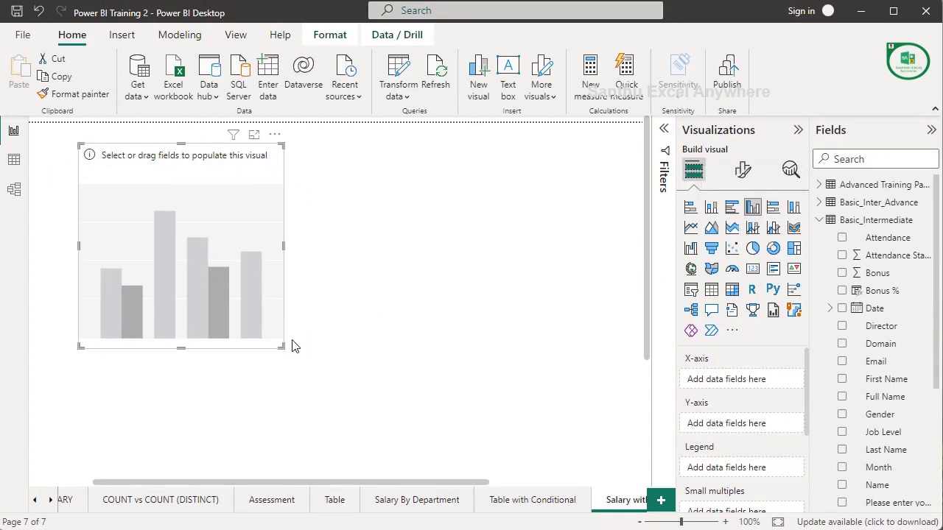
drag(280, 348, 382, 360)
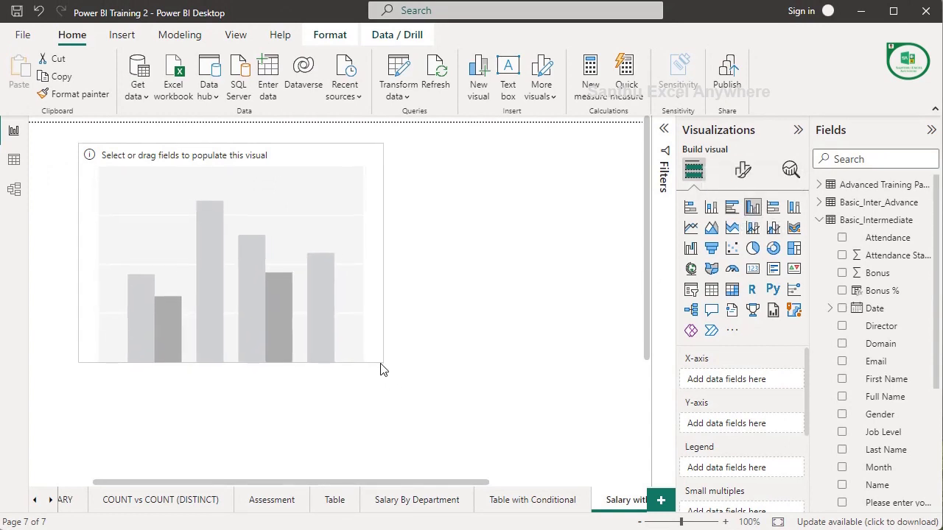
drag(247, 232, 237, 286)
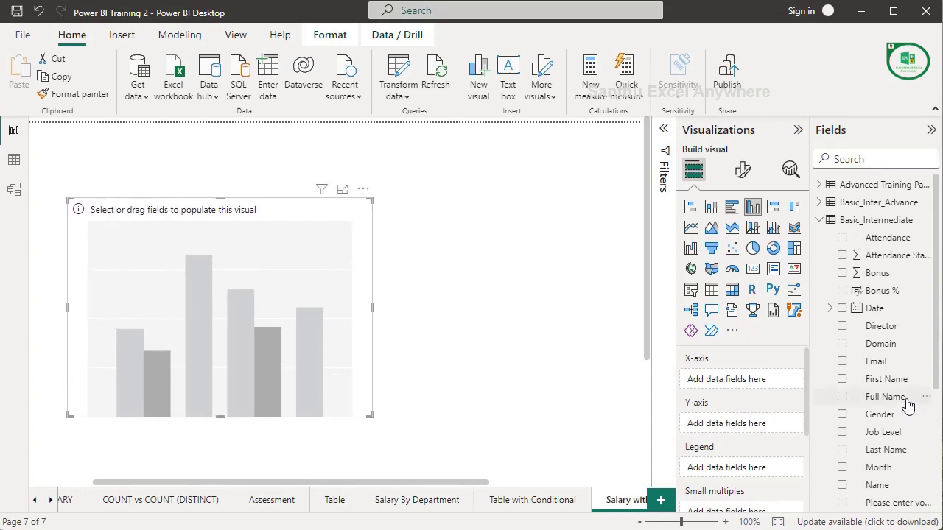
drag(902, 409, 767, 378)
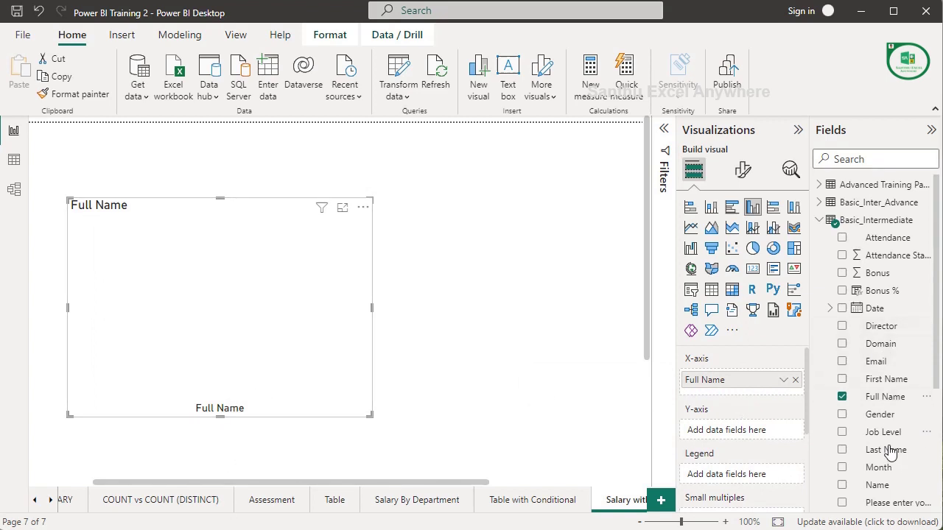
scroll(887, 413, down, 3)
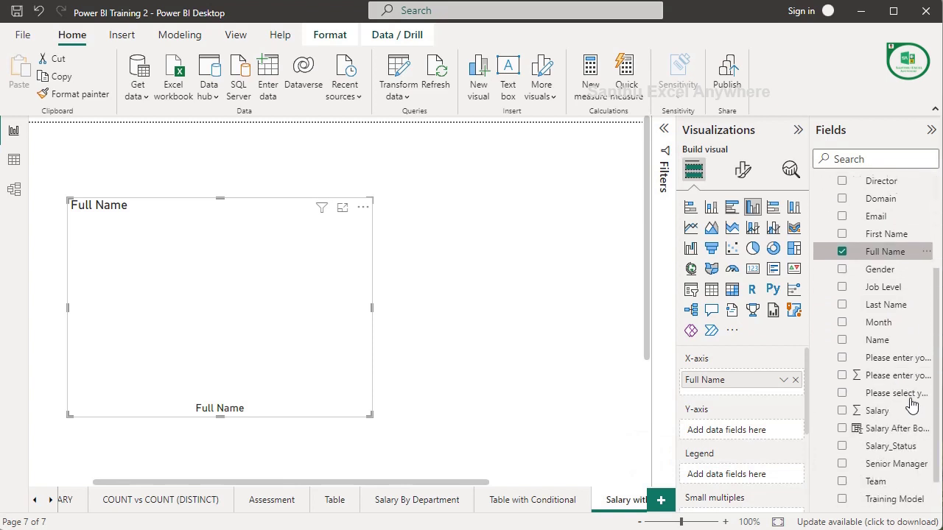
mouse_move(879, 412)
mouse_down()
mouse_move(744, 480)
mouse_move(715, 434)
mouse_up()
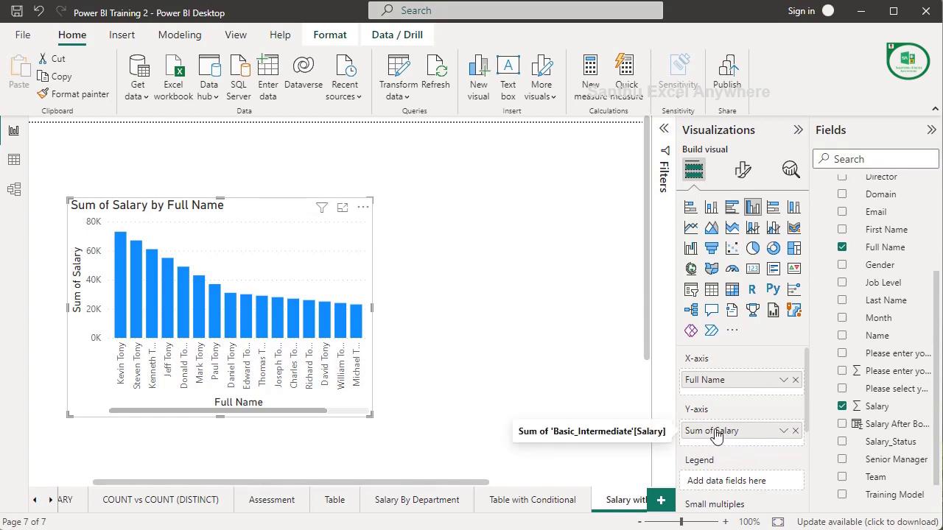
click(782, 434)
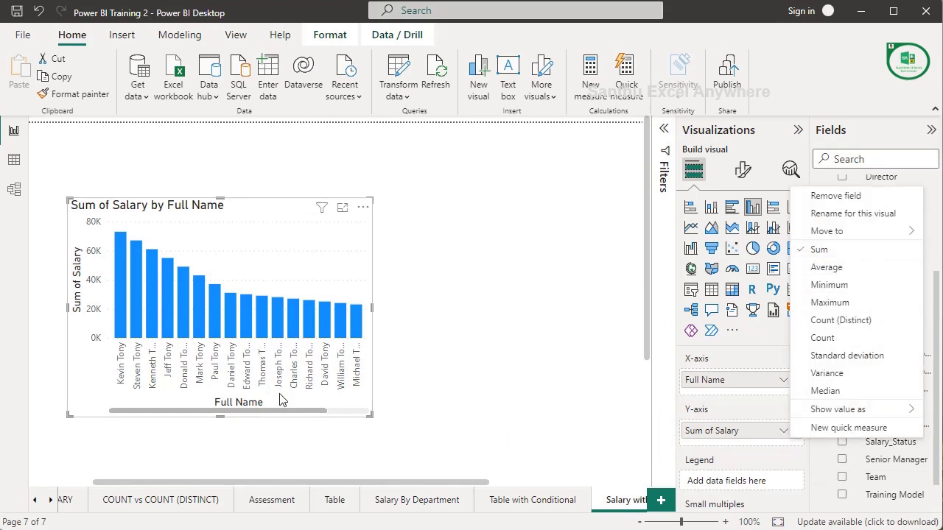
click(355, 409)
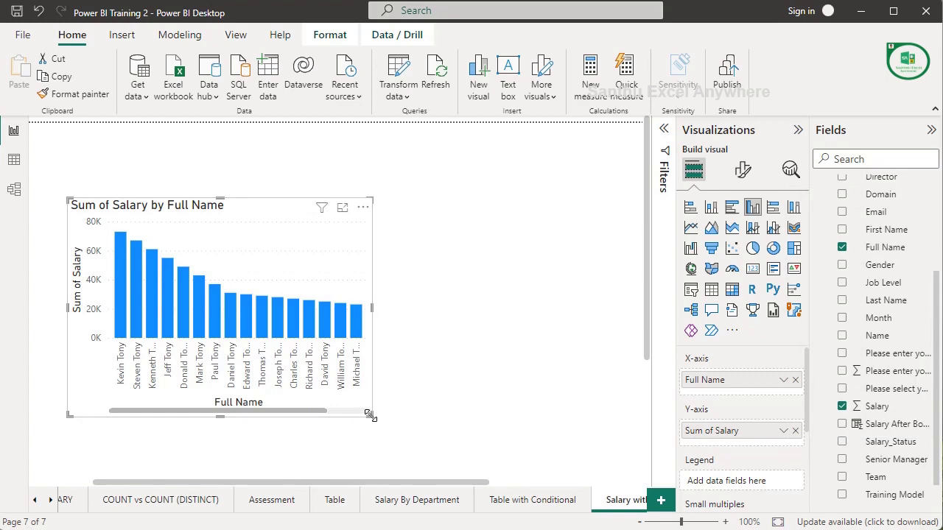
click(426, 448)
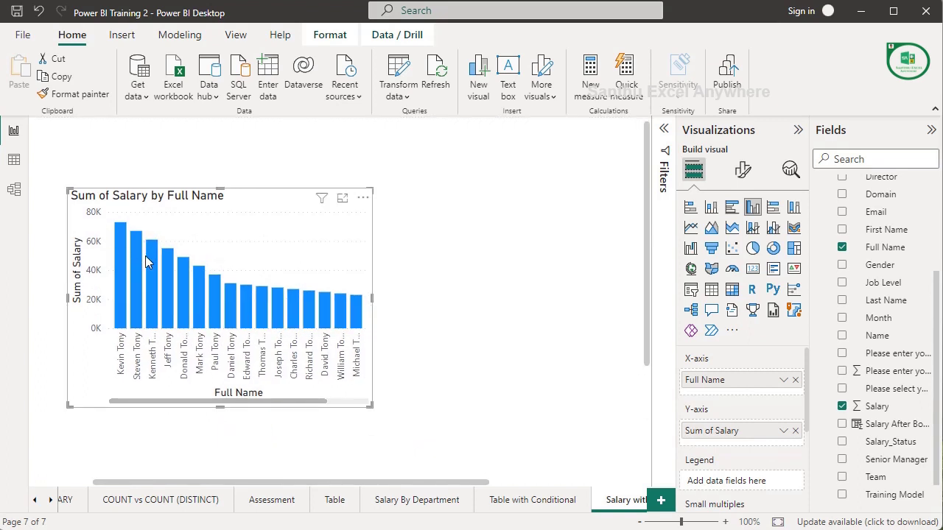
Step: Turn on data labels for the salary bars
click(744, 173)
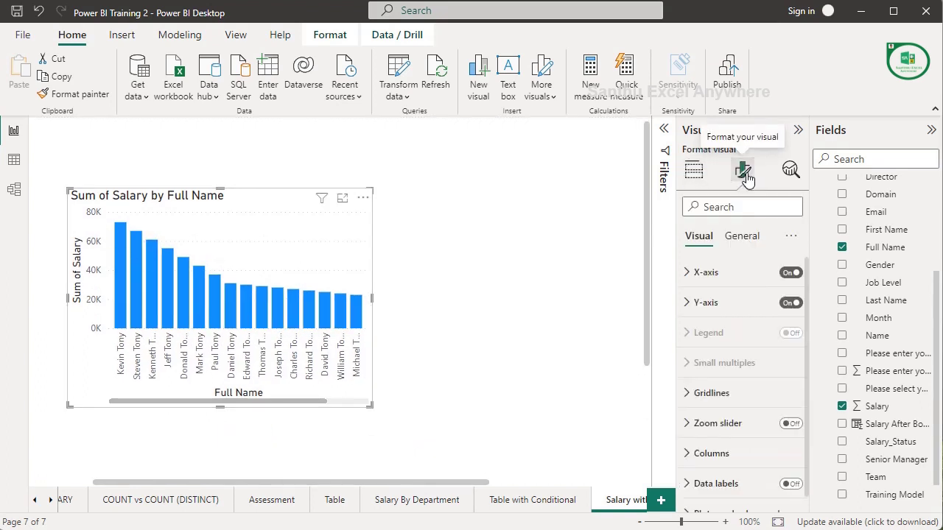
scroll(781, 428, down, 1)
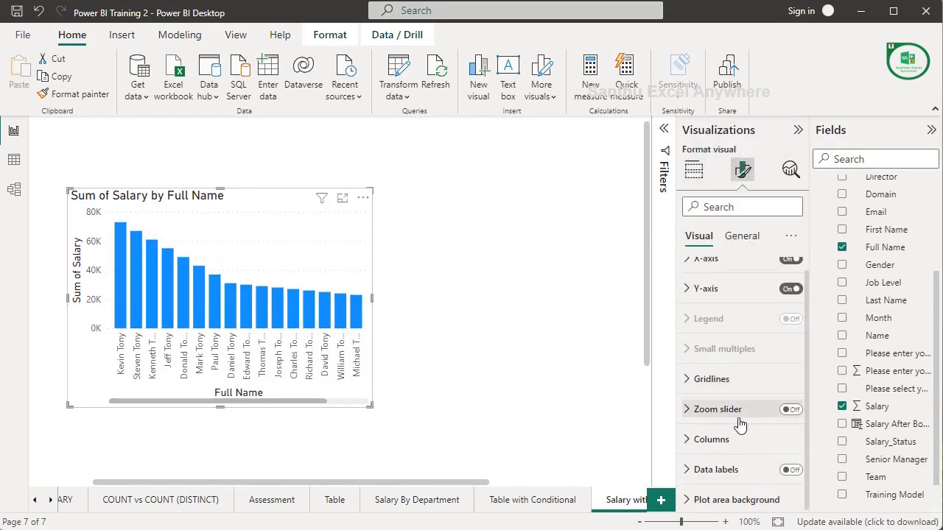
click(791, 468)
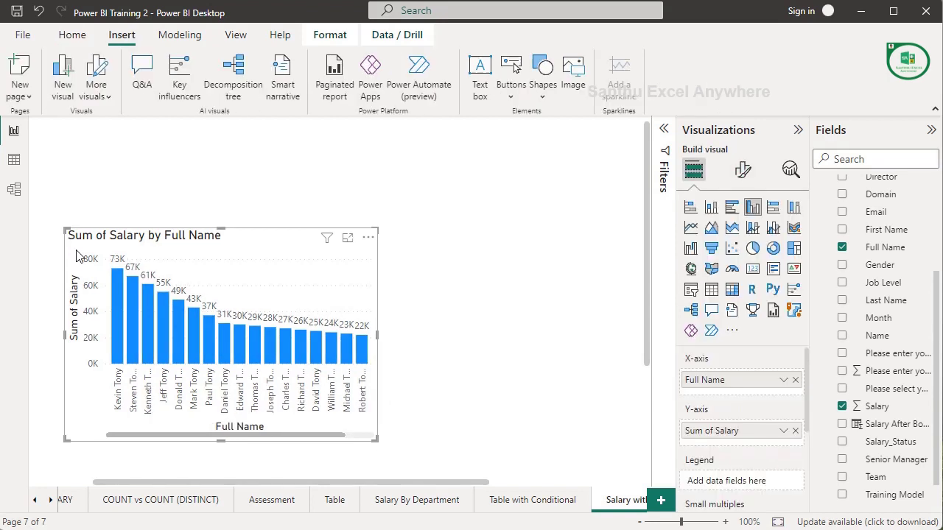
Step: Retitle the chart 'Current Salary by Employee', bold, size 18 and centred
click(743, 171)
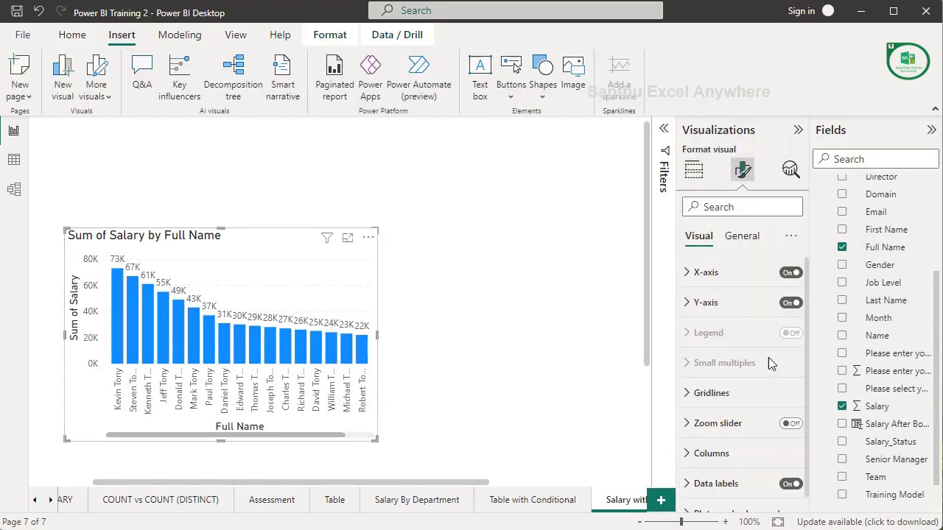
scroll(728, 405, down, 1)
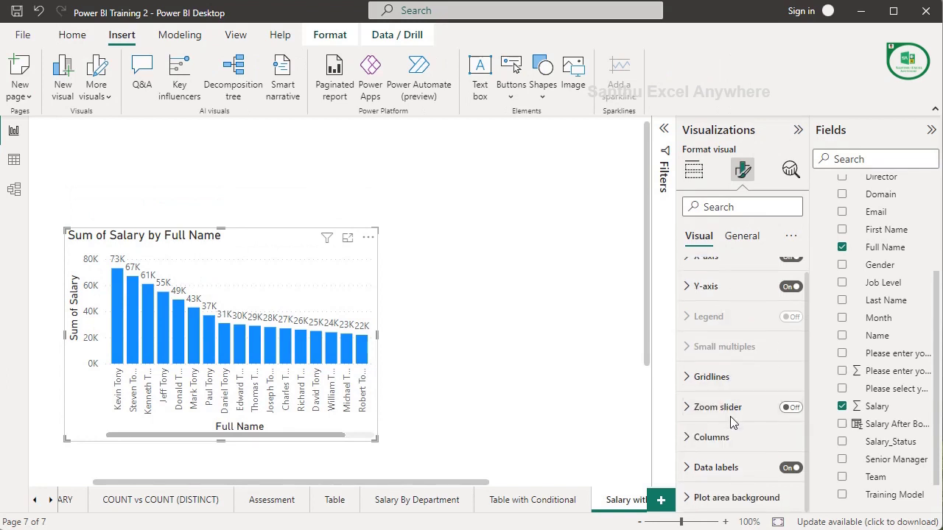
scroll(737, 368, up, 1)
click(741, 237)
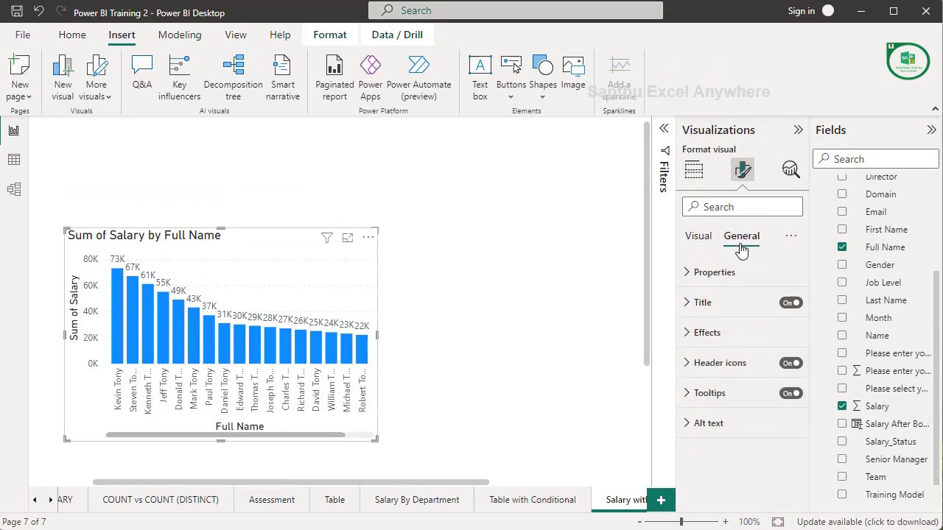
click(718, 302)
click(728, 348)
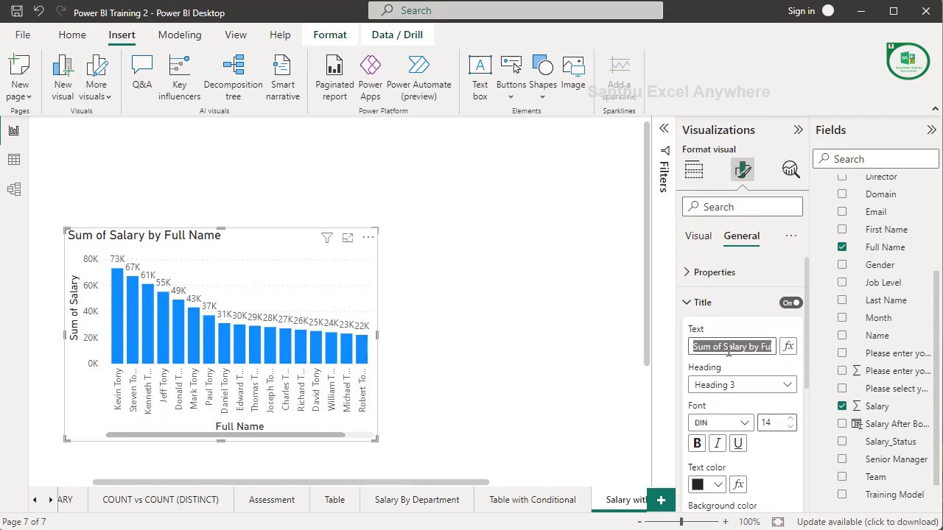
text(Current)
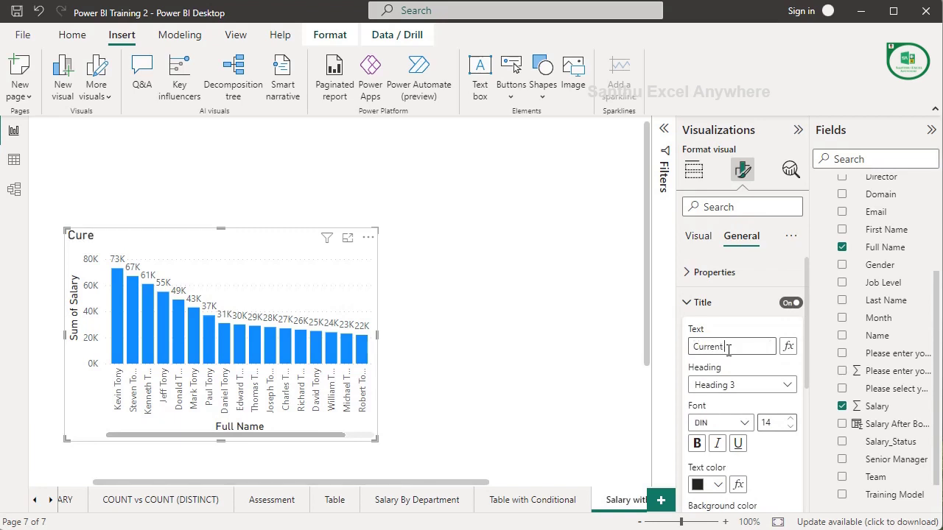
text( Salary b)
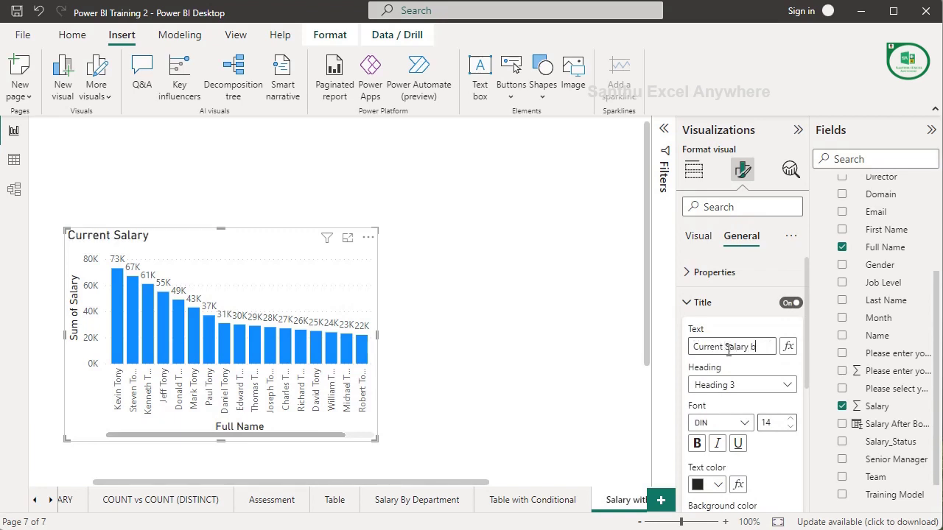
text(y Employee)
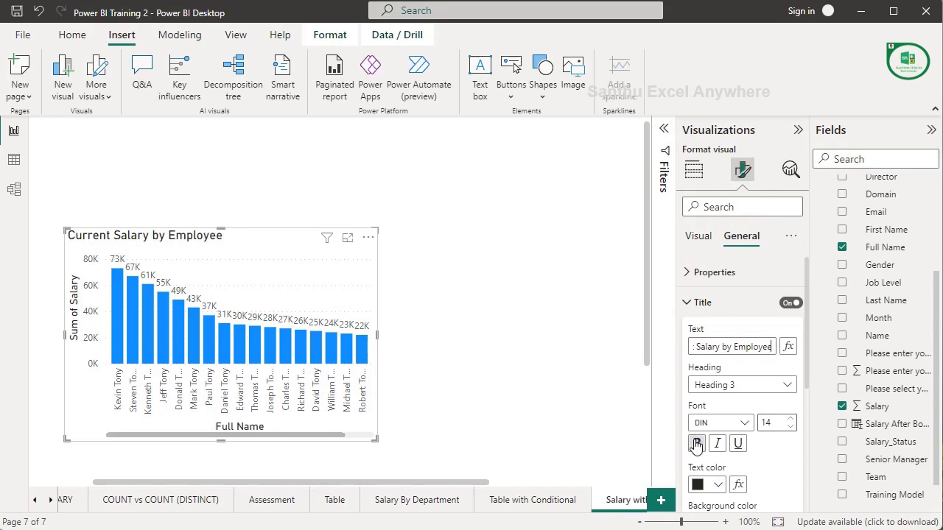
click(696, 444)
click(791, 418)
click(790, 418)
click(791, 419)
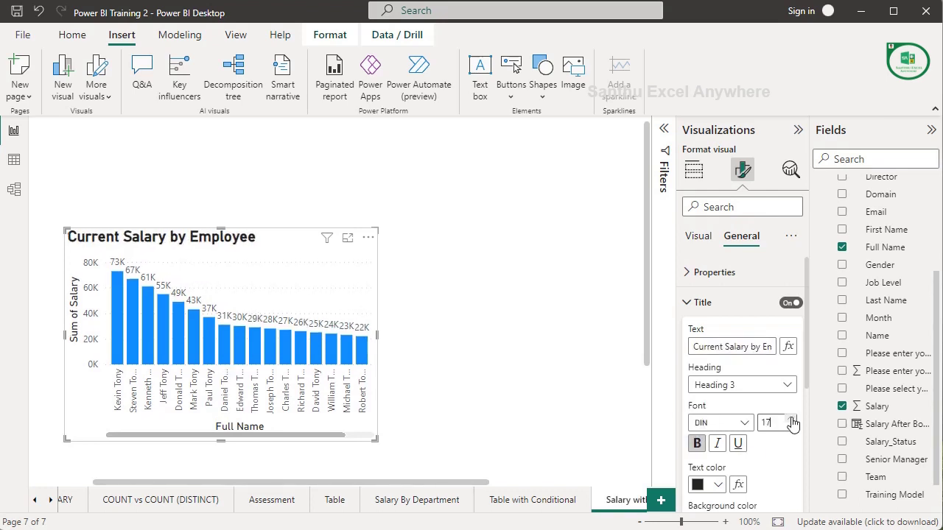
click(791, 418)
scroll(788, 428, down, 1)
scroll(736, 442, down, 2)
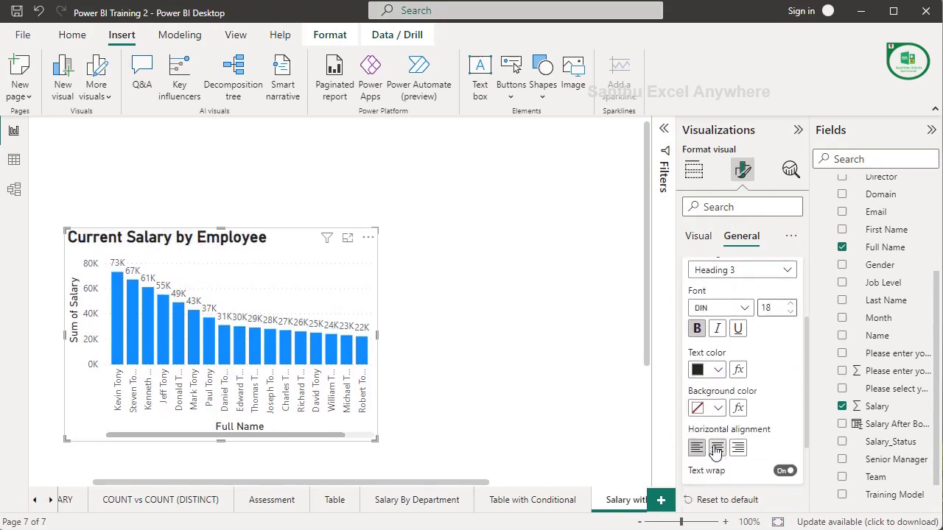
click(717, 448)
scroll(737, 368, up, 5)
click(703, 302)
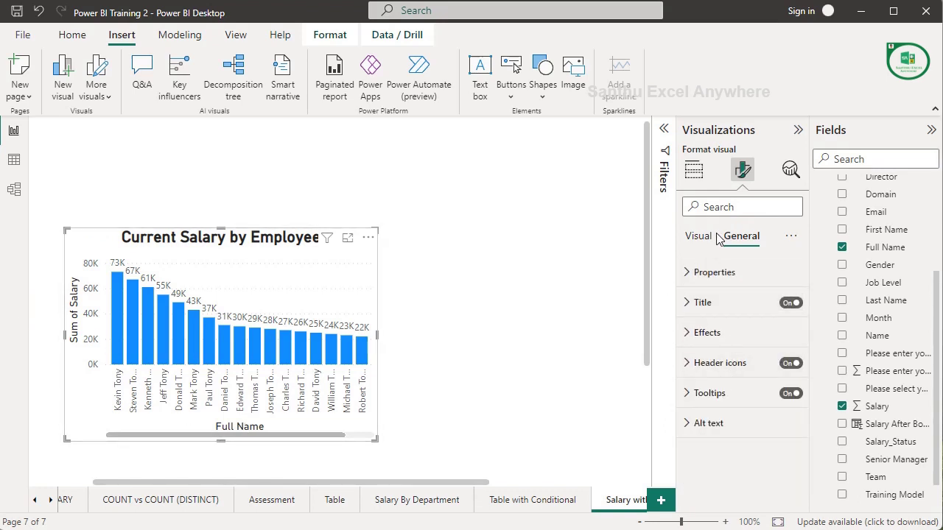
Step: Hide the Y-axis and X-axis titles on the salary chart
click(698, 237)
click(705, 303)
scroll(766, 383, down, 2)
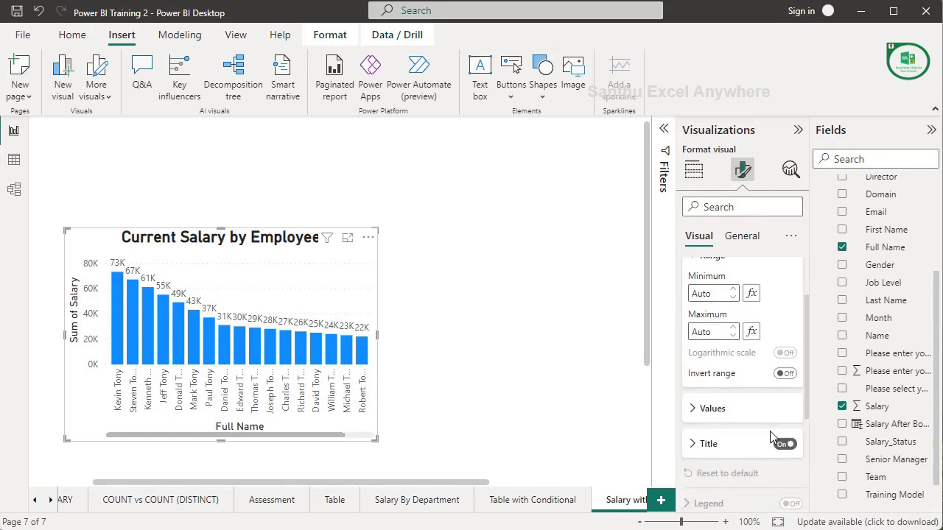
click(785, 445)
scroll(736, 331, up, 2)
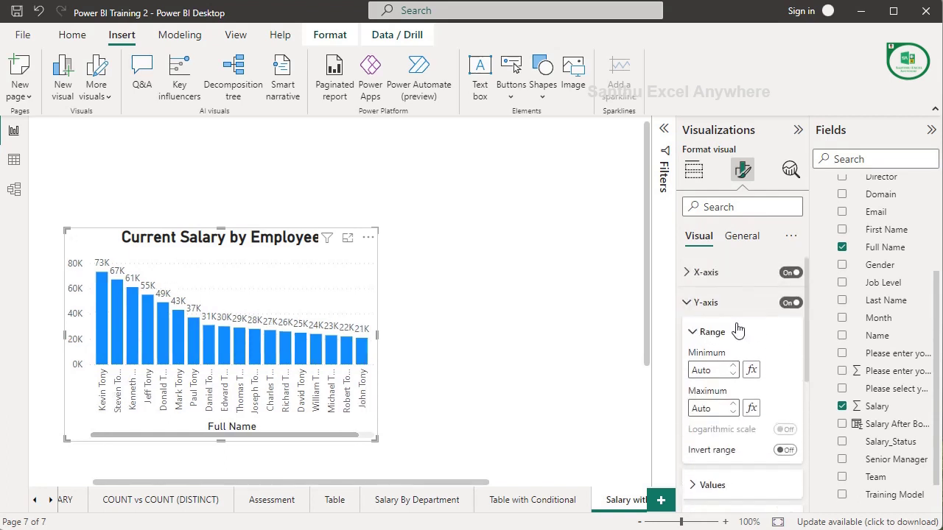
click(706, 272)
scroll(786, 422, down, 2)
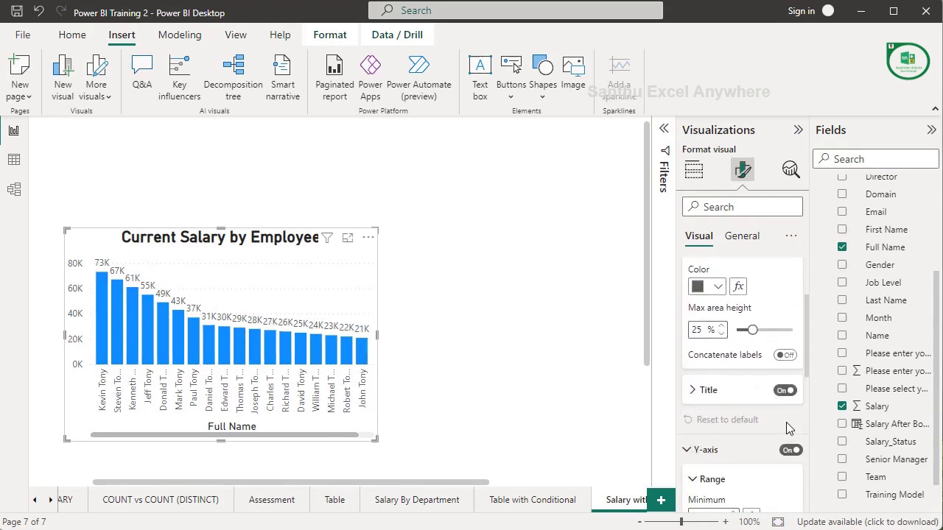
click(785, 390)
scroll(736, 346, up, 2)
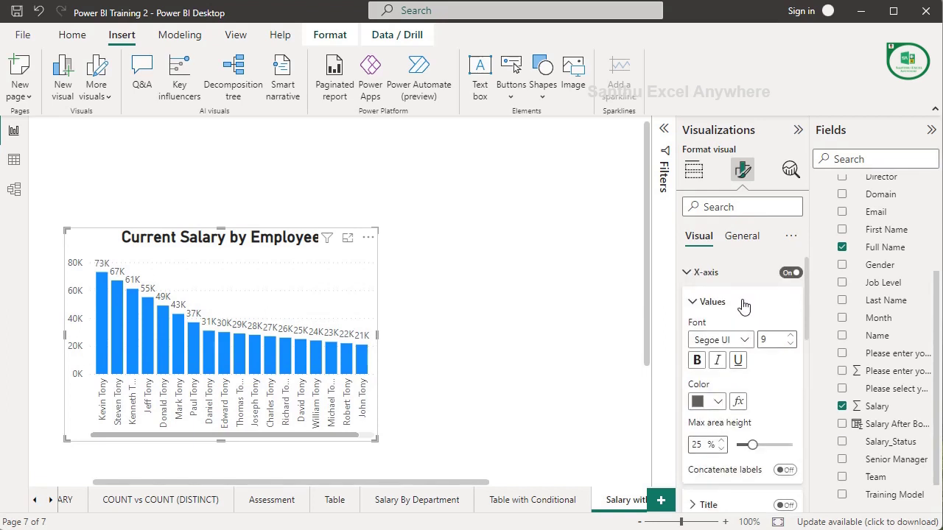
click(705, 277)
click(704, 302)
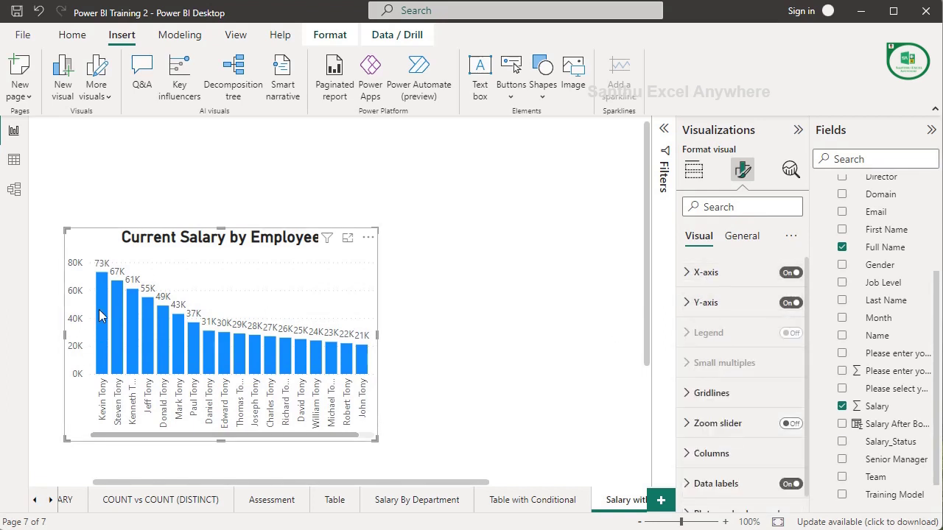
Step: Make the X-axis employee-name labels bold and black
click(707, 274)
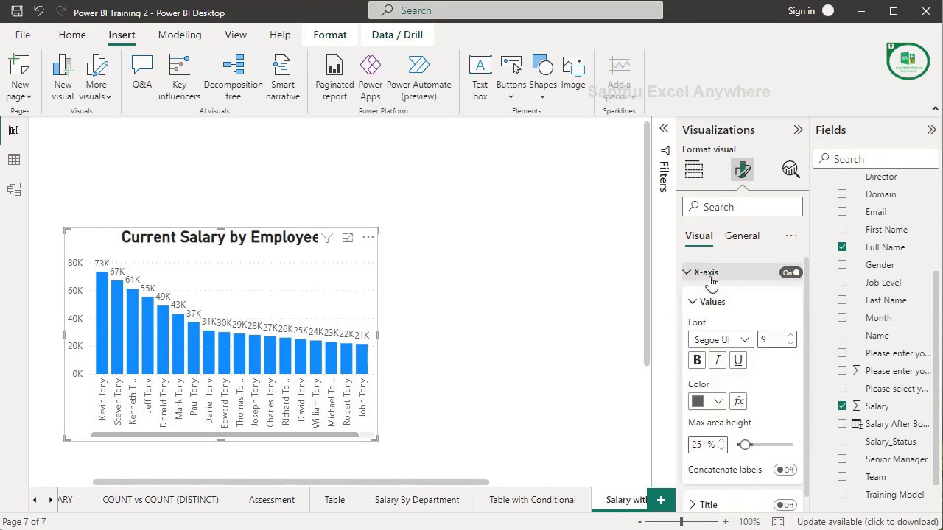
click(697, 360)
click(718, 403)
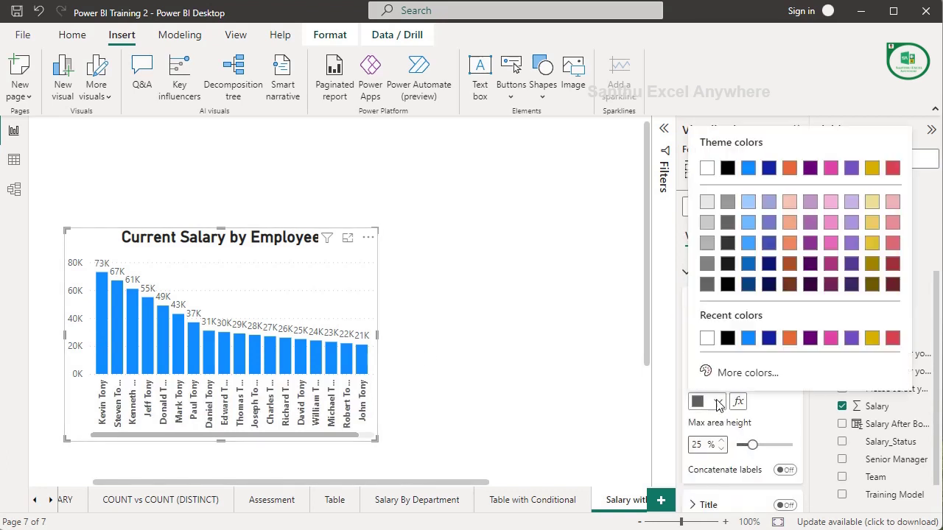
click(727, 337)
click(704, 273)
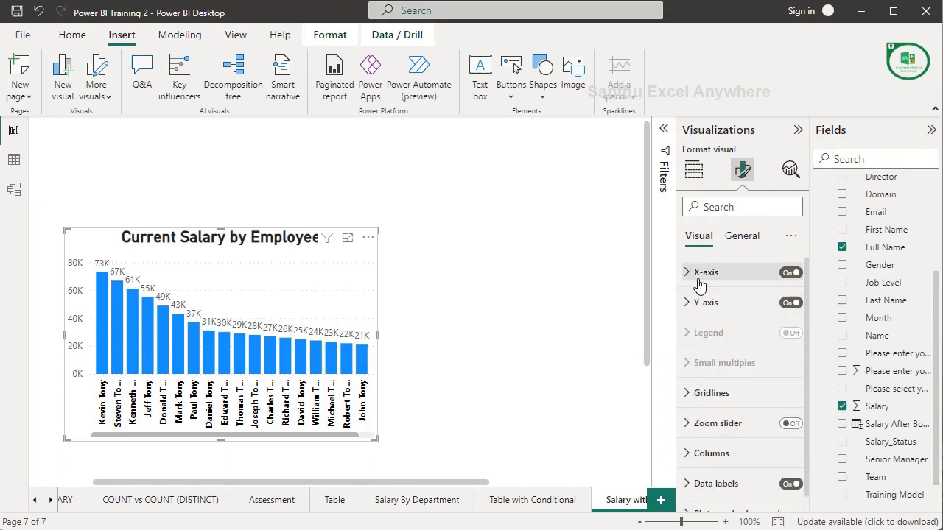
click(706, 303)
scroll(733, 386, down, 3)
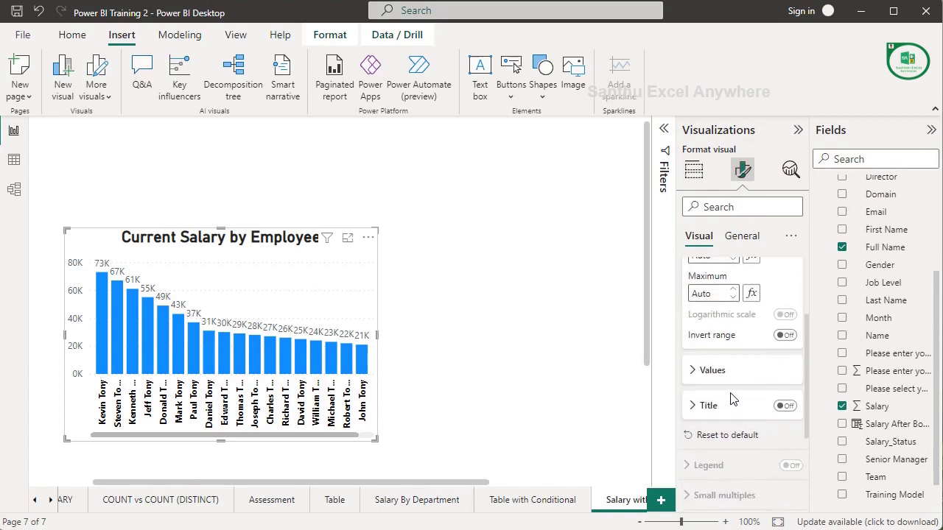
Step: Make the Y-axis salary values bold and black, and widen the chart
scroll(742, 379, up, 3)
scroll(742, 380, down, 3)
click(742, 372)
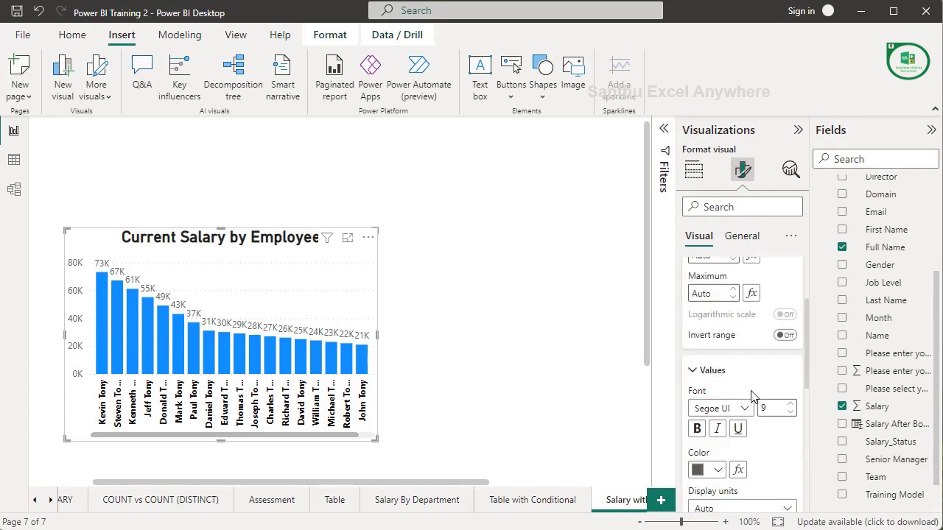
scroll(744, 379, down, 1)
click(697, 390)
click(711, 431)
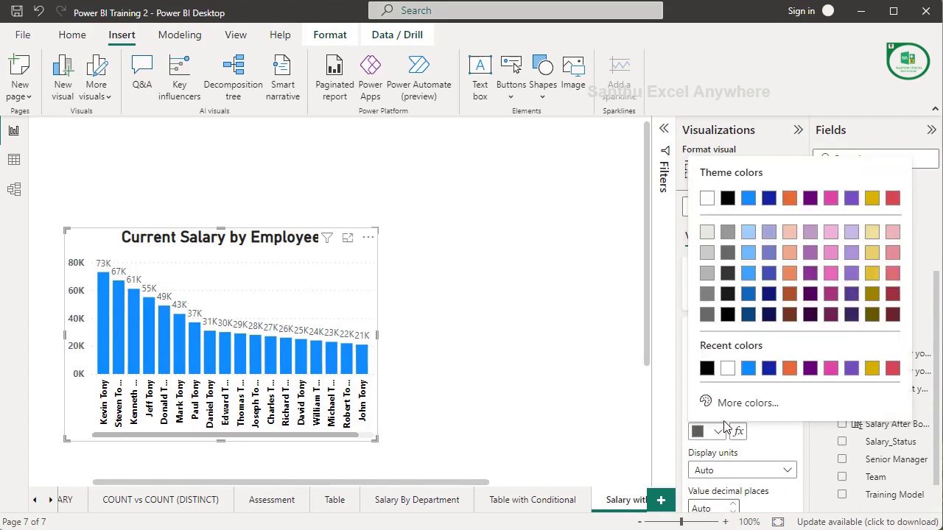
click(707, 370)
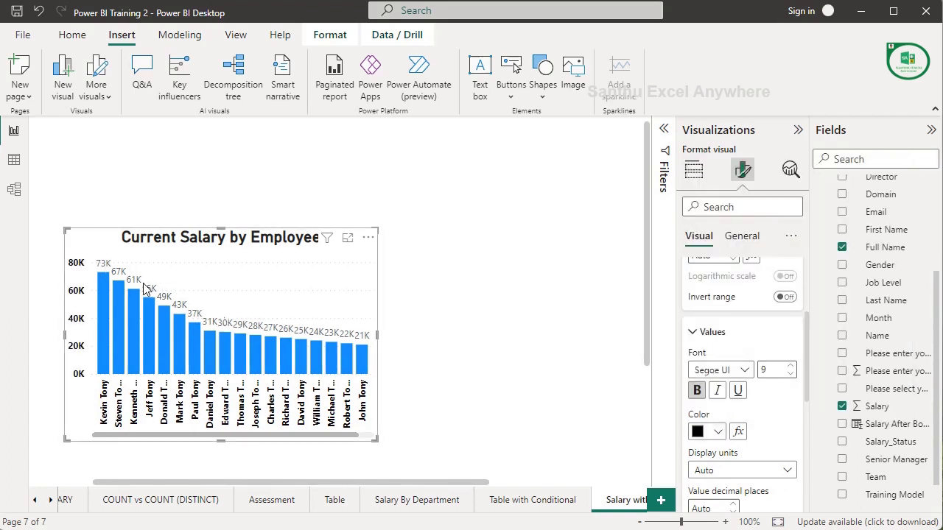
drag(377, 335, 400, 353)
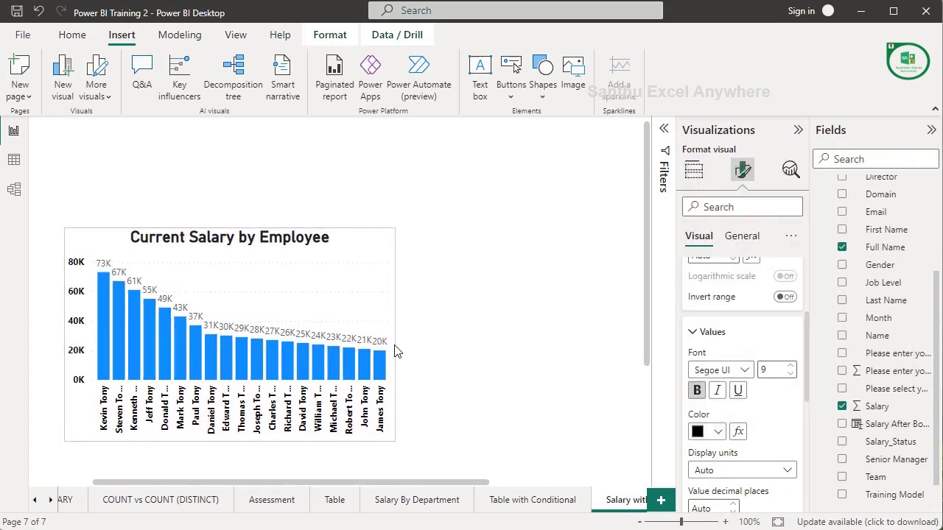
click(741, 235)
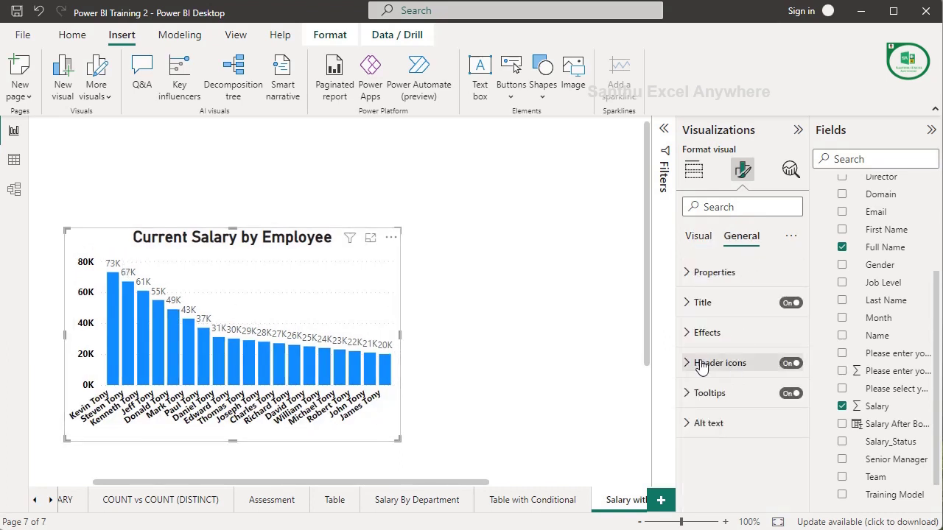
Step: Make the chart's data label values bold at font size 10
click(699, 236)
click(705, 301)
click(716, 468)
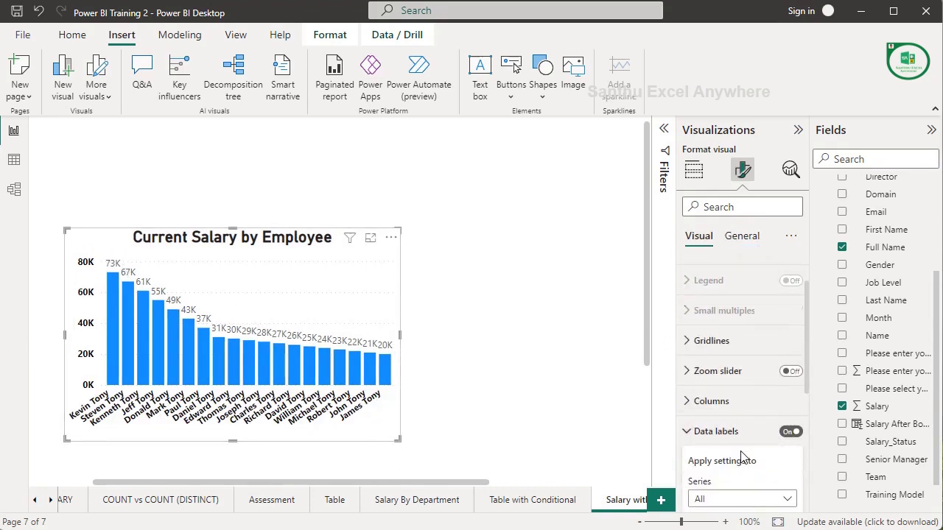
scroll(741, 449, down, 2)
scroll(743, 434, down, 3)
click(737, 404)
scroll(752, 397, down, 3)
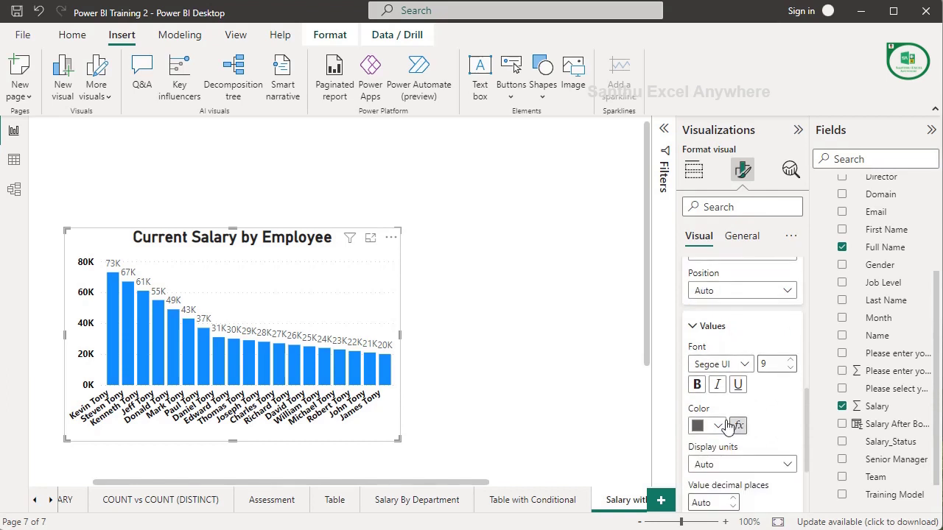
click(791, 360)
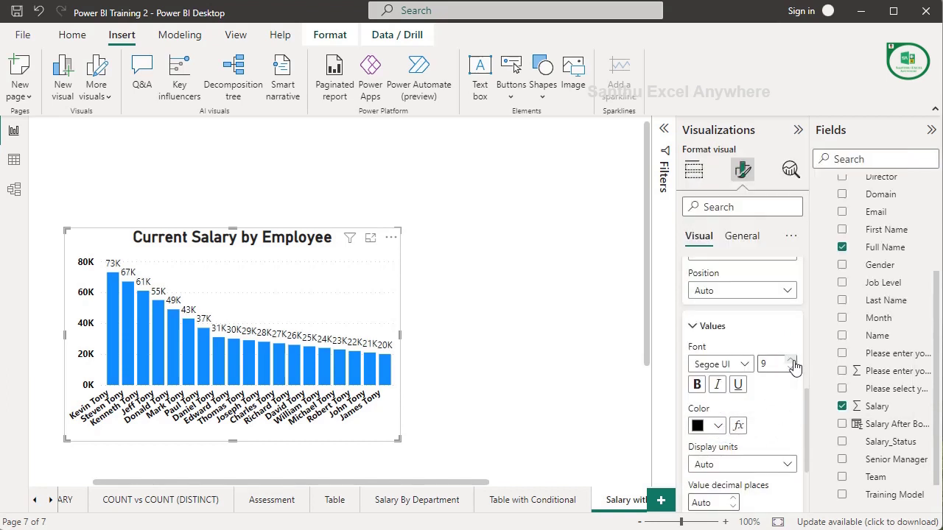
click(697, 385)
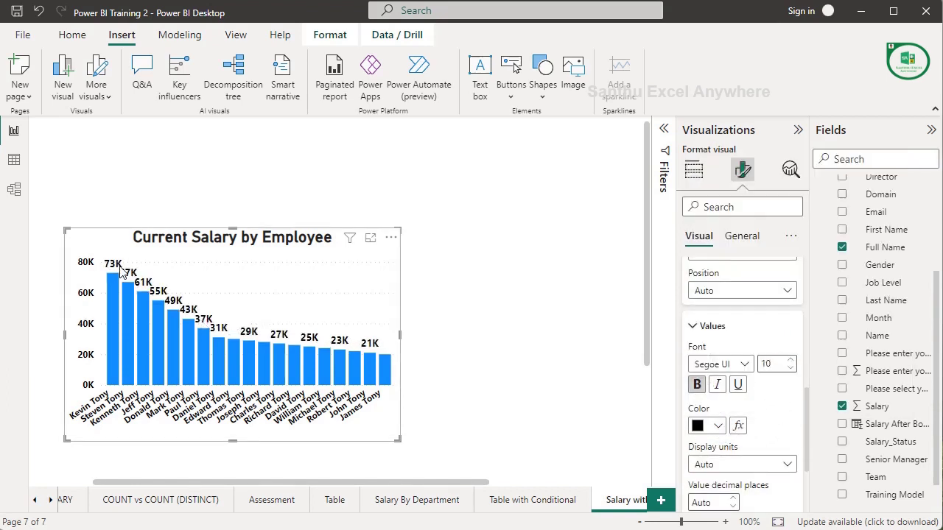
Step: Set the data labels' display units to None so full amounts like 73000 show
scroll(744, 446, down, 2)
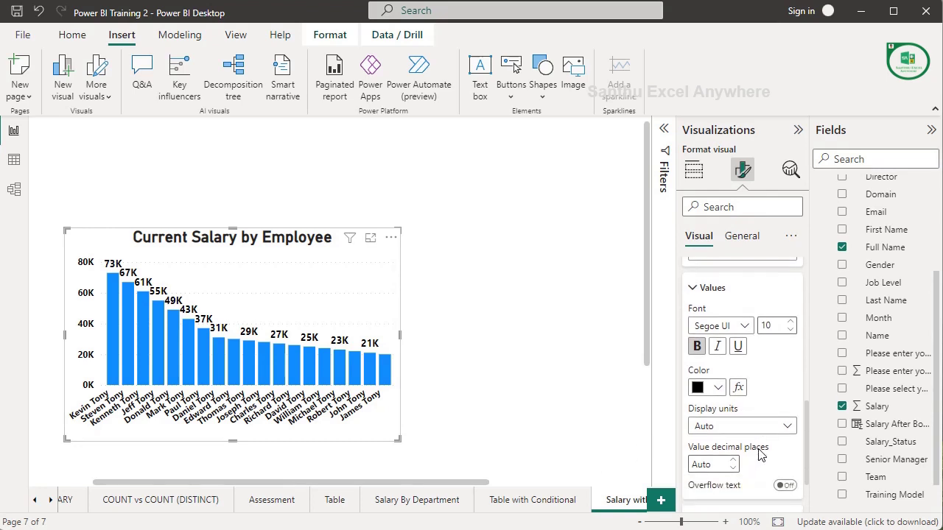
scroll(744, 446, down, 1)
scroll(744, 446, down, 2)
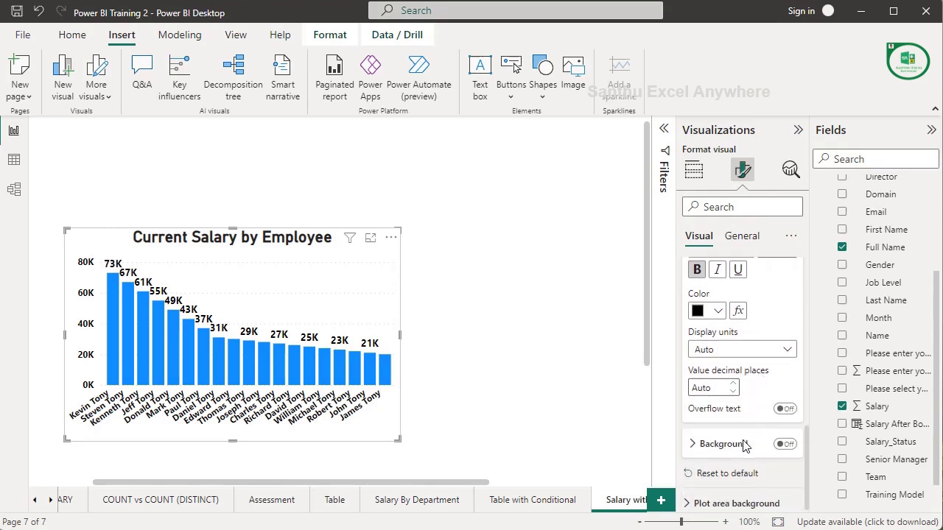
click(727, 352)
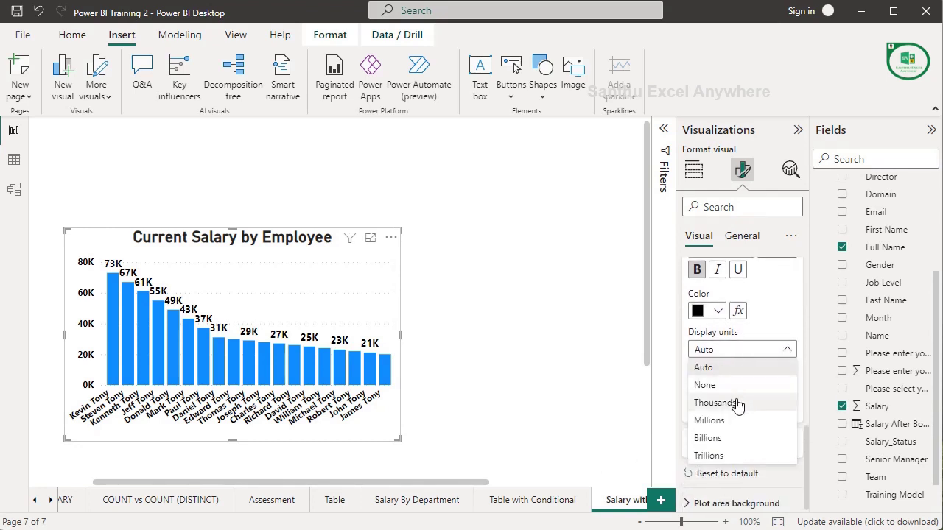
click(736, 405)
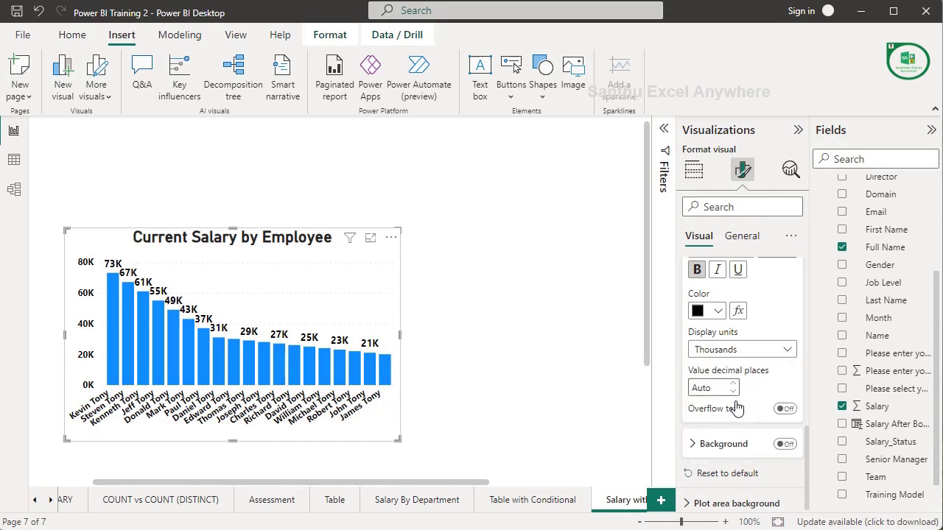
click(736, 349)
click(735, 367)
click(736, 351)
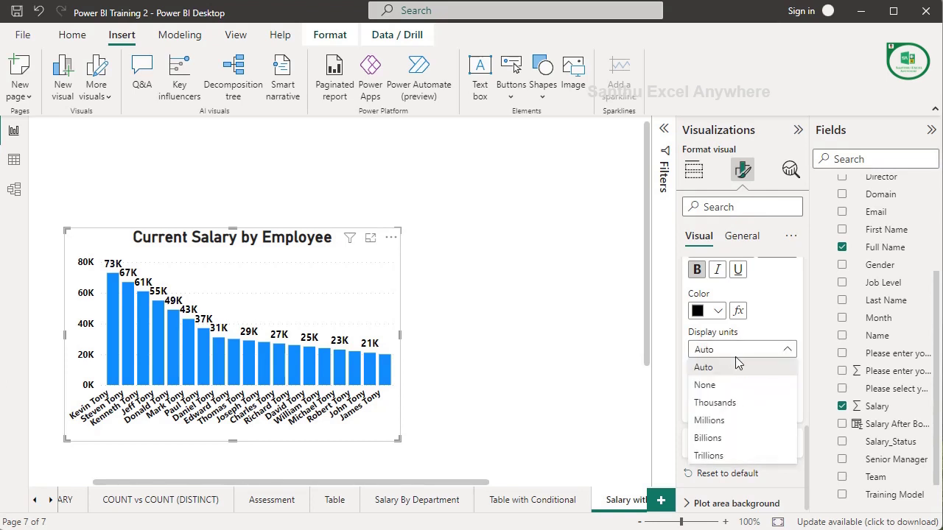
click(732, 386)
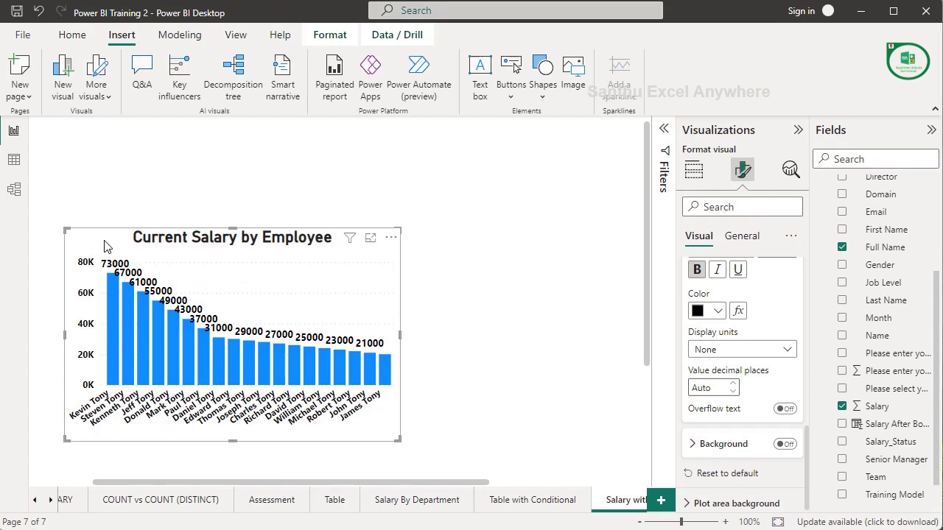
scroll(725, 294, up, 5)
scroll(725, 295, up, 3)
Step: Turn on the chart's visual border, round its corners to 10 px, and colour it grey
click(741, 236)
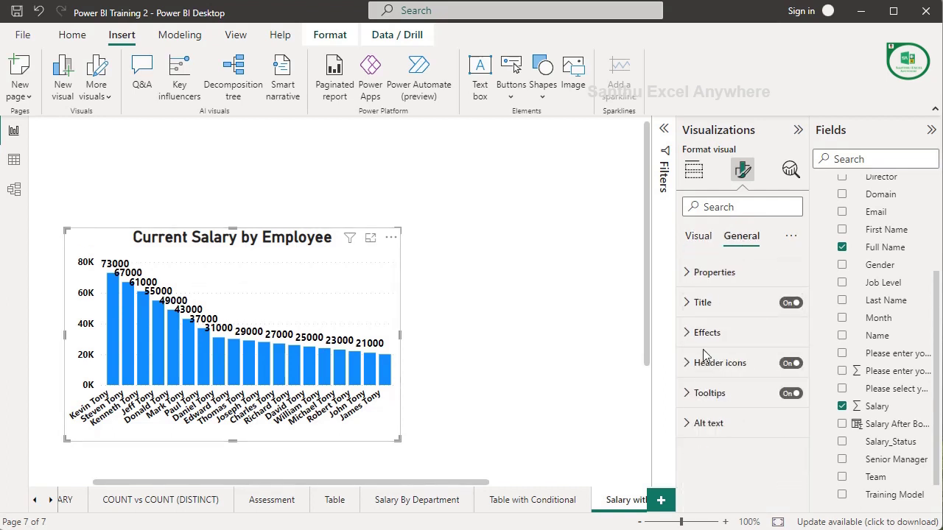
click(703, 332)
click(785, 406)
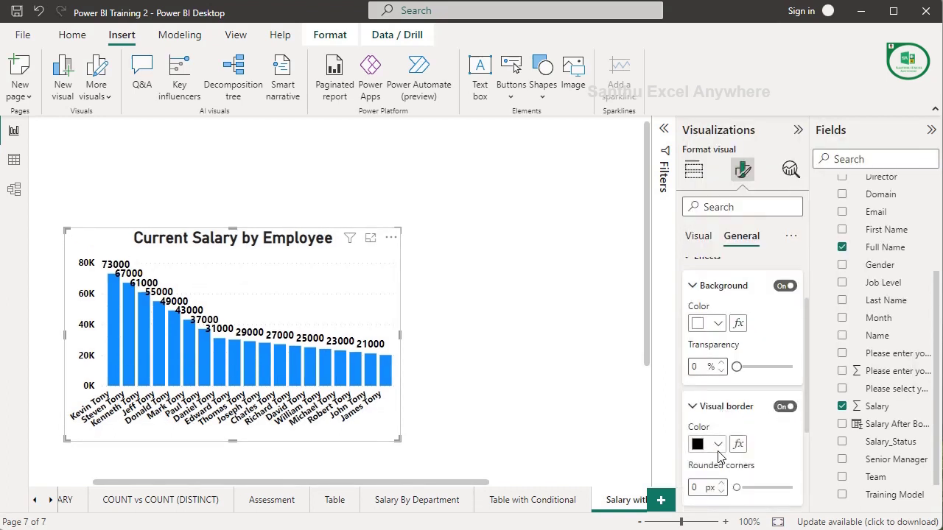
drag(733, 487, 755, 490)
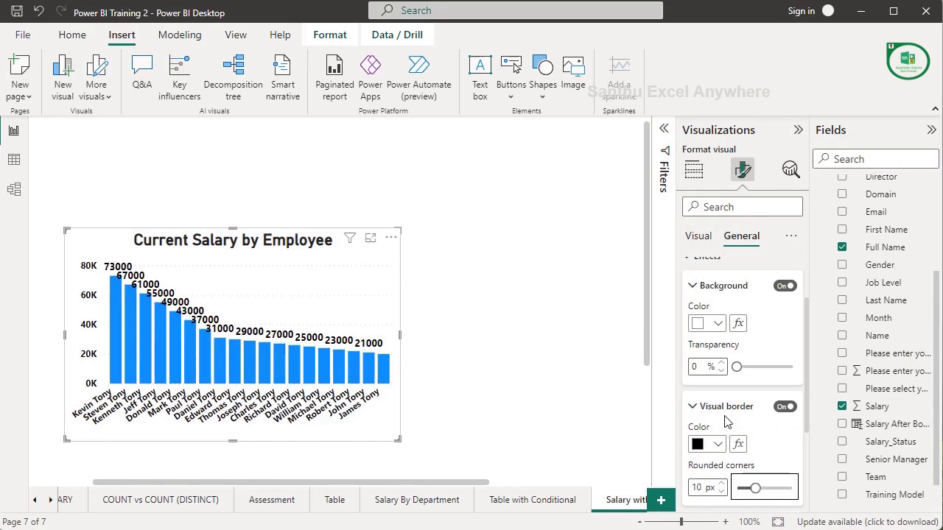
click(713, 443)
click(706, 286)
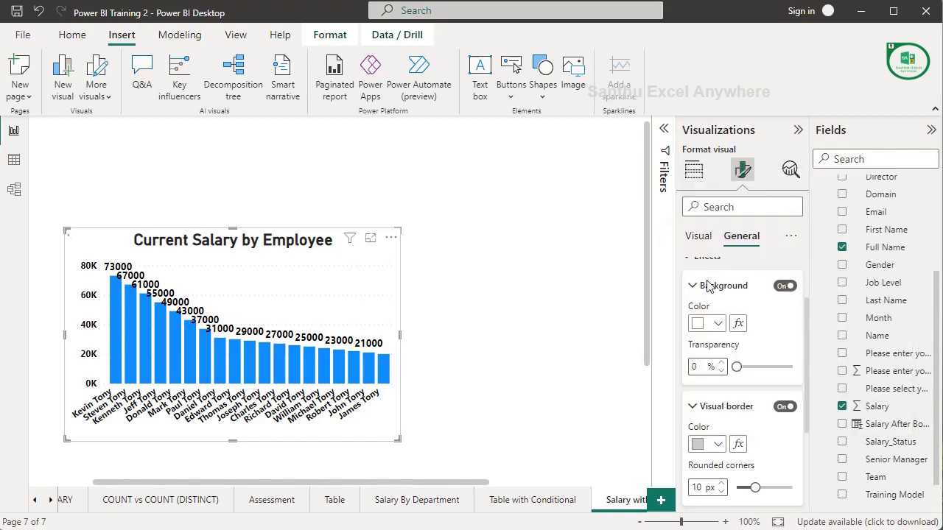
click(505, 211)
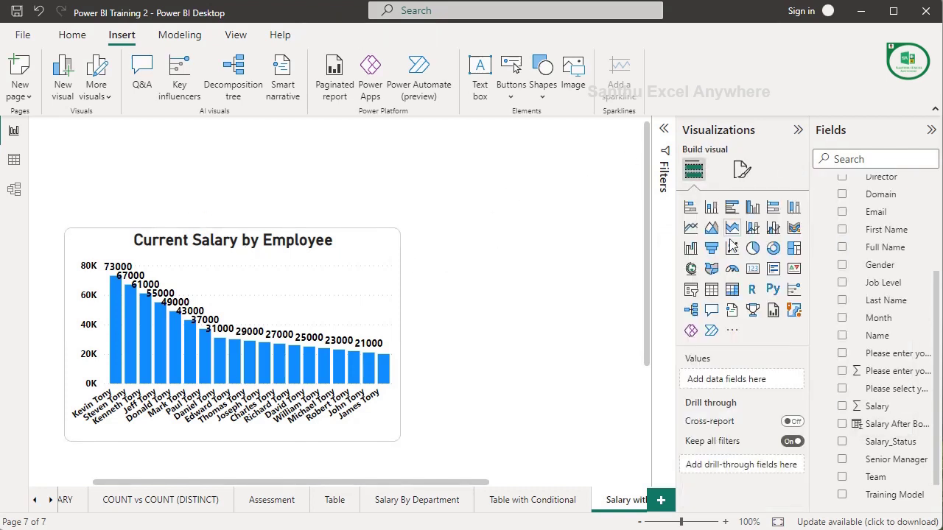
Step: Set the page canvas background to light grey with transparency lowered to about 24%
click(742, 175)
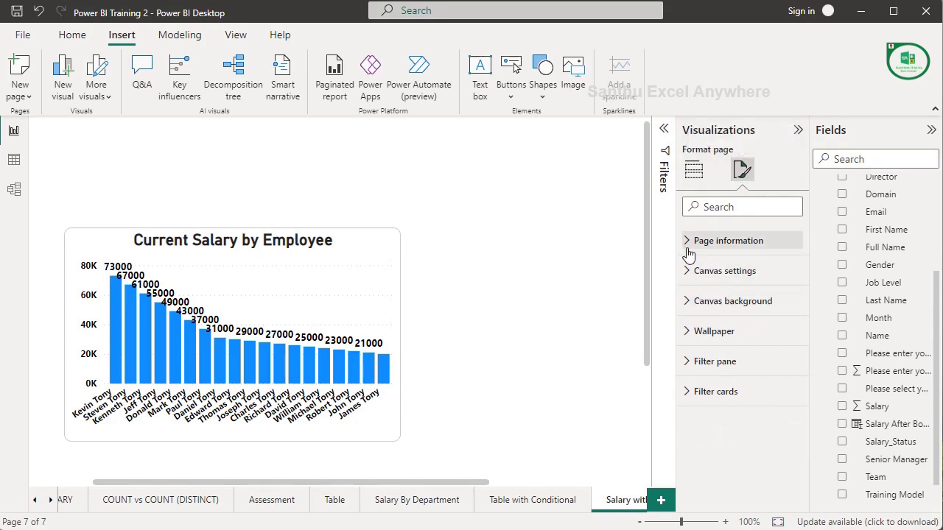
click(700, 271)
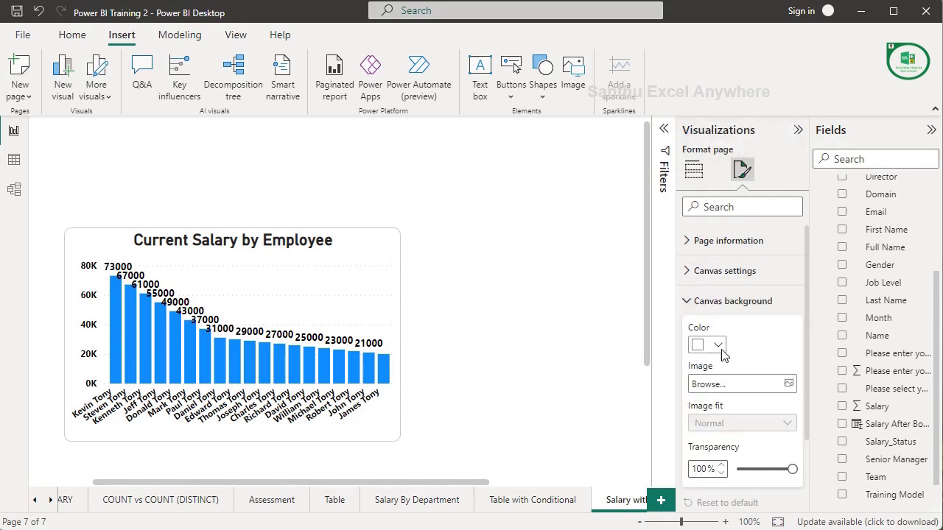
click(716, 346)
click(709, 158)
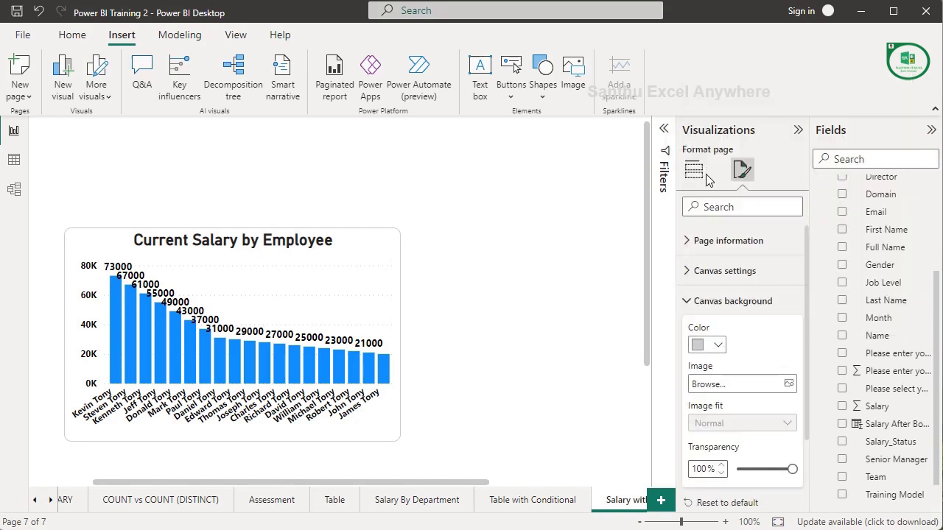
drag(791, 471, 748, 470)
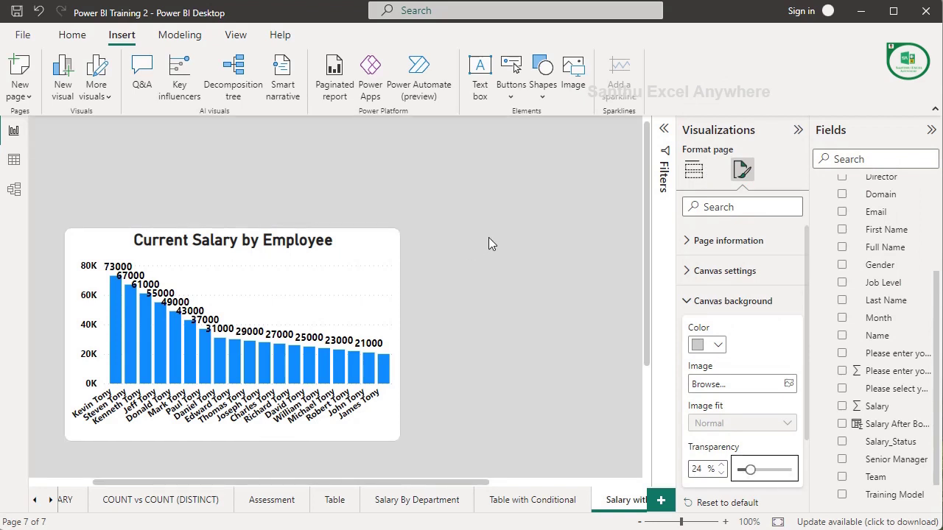
click(110, 264)
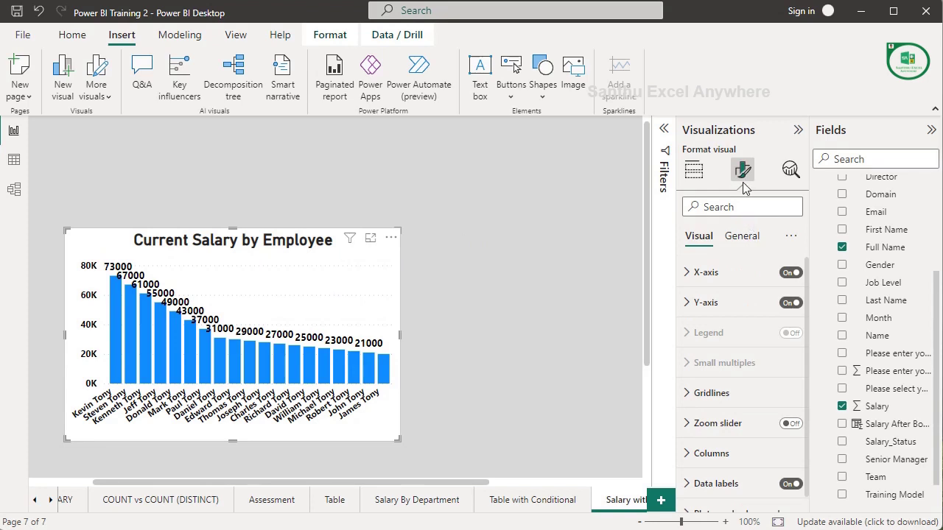
Step: Give the Current Salary by Employee title a dark blue background and white text
click(741, 236)
click(706, 302)
scroll(714, 376, down, 2)
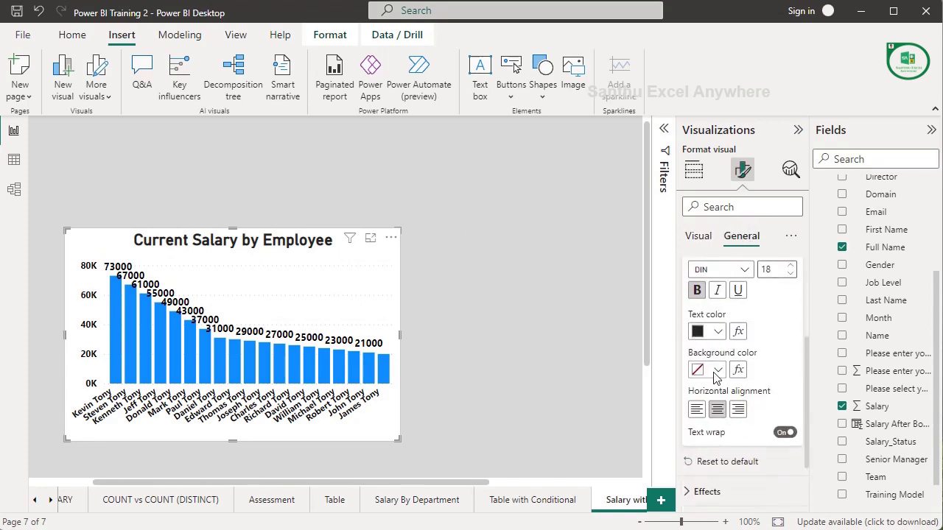
click(716, 371)
click(787, 270)
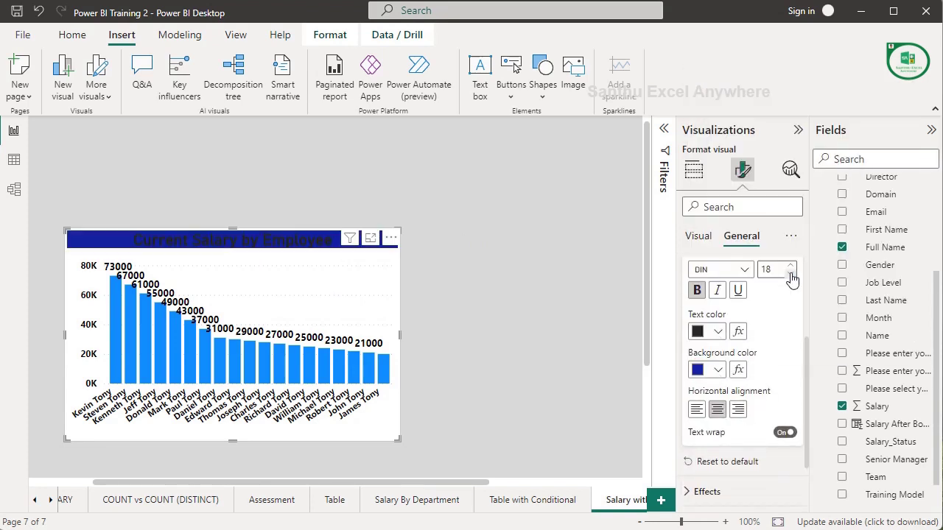
click(716, 370)
click(769, 98)
click(707, 332)
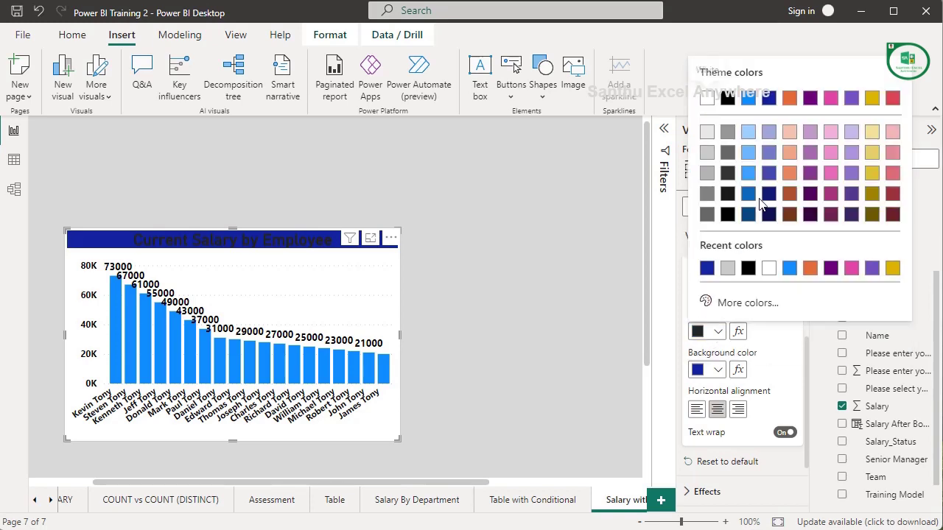
click(707, 99)
click(479, 227)
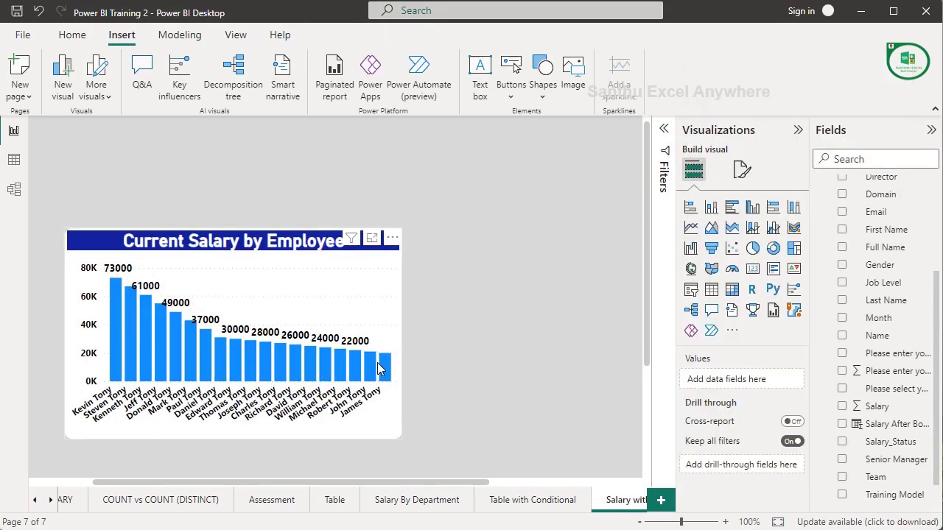
Step: Change the salary columns' default colour to purple #744EC2
click(77, 268)
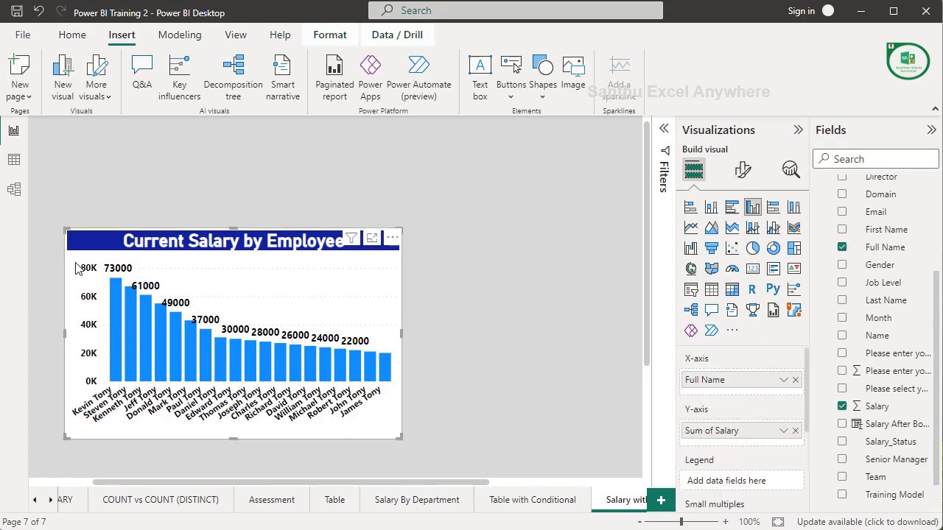
click(744, 175)
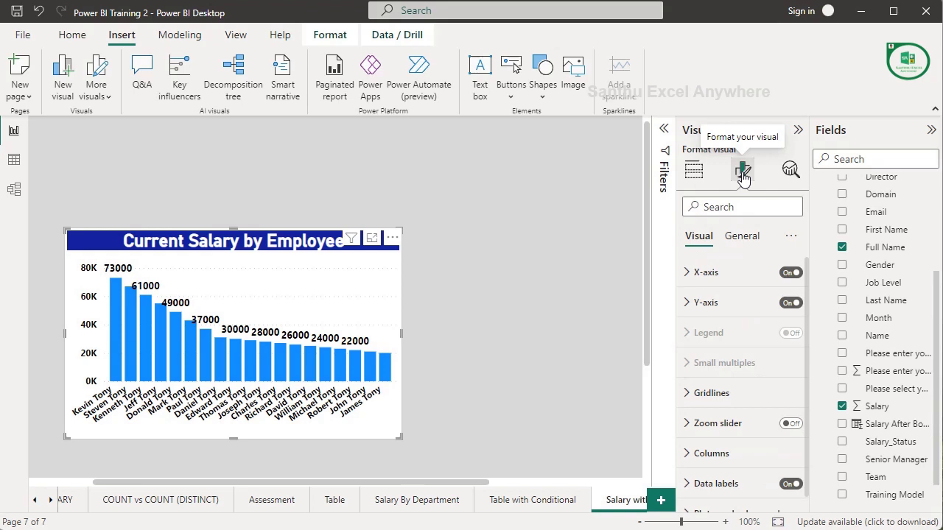
scroll(725, 434, down, 2)
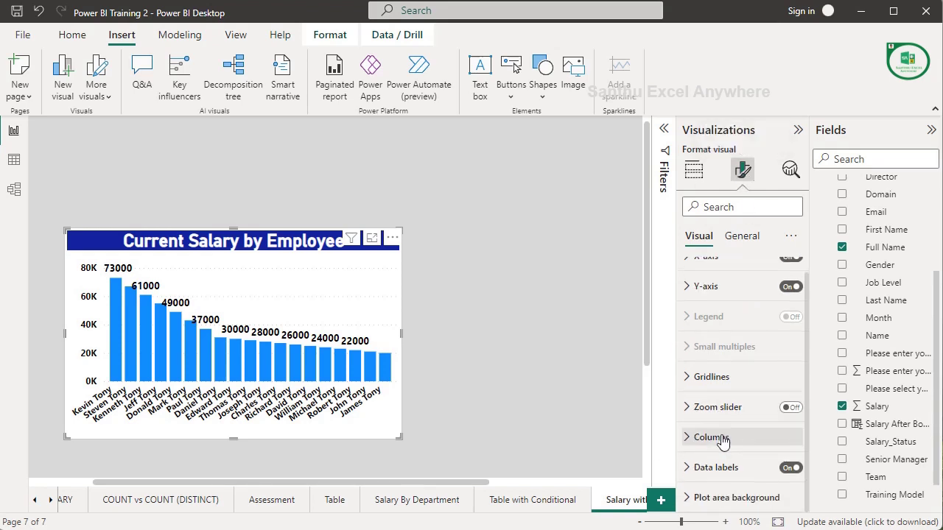
click(722, 436)
scroll(752, 455, down, 2)
click(707, 428)
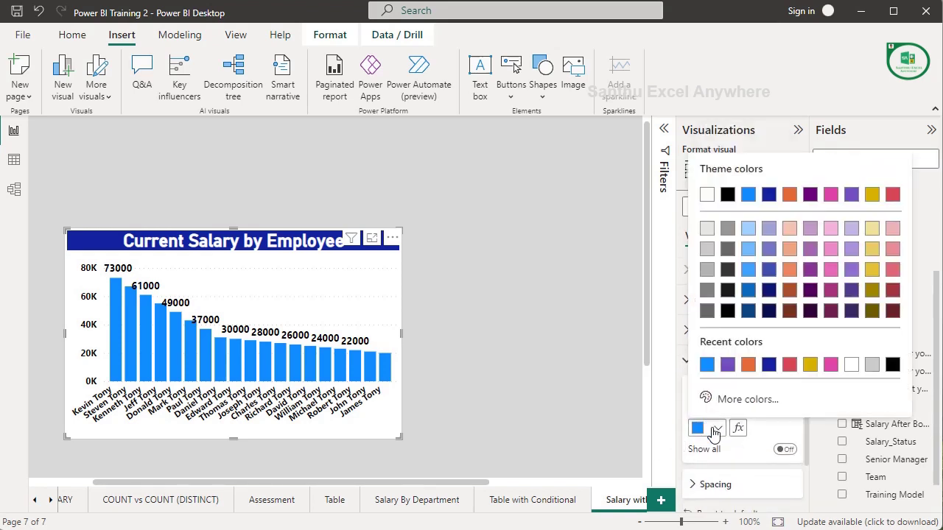
click(813, 196)
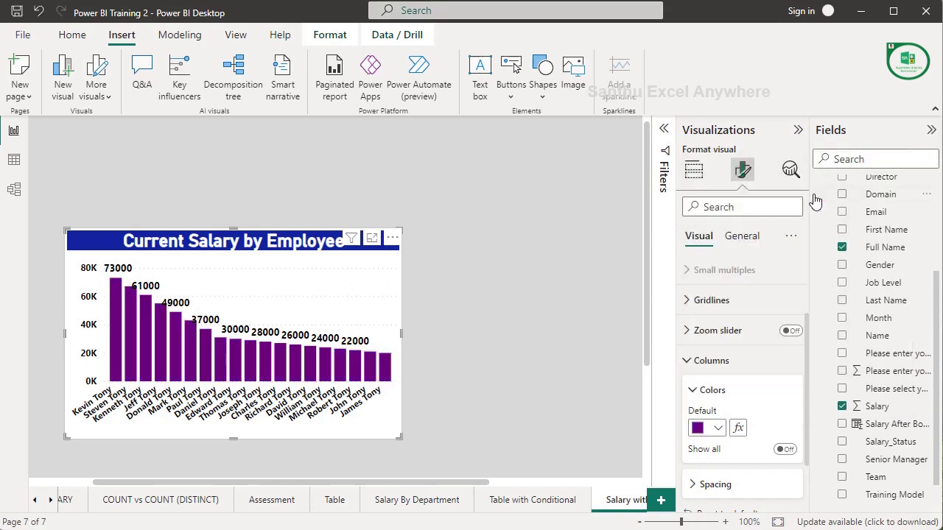
click(716, 431)
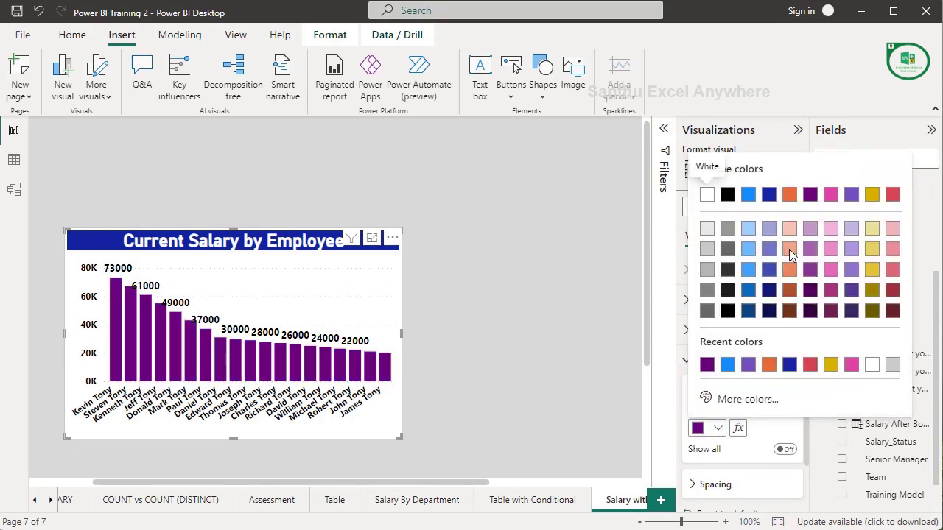
click(853, 195)
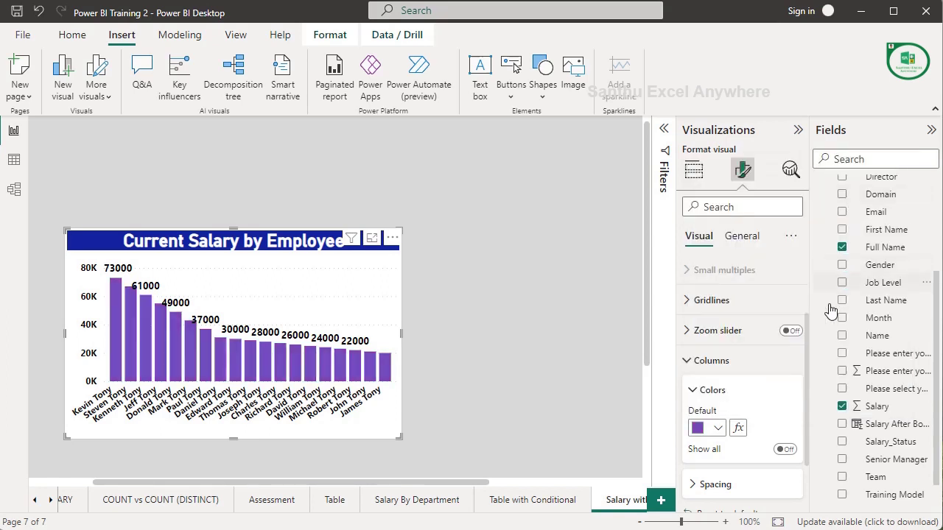
click(689, 360)
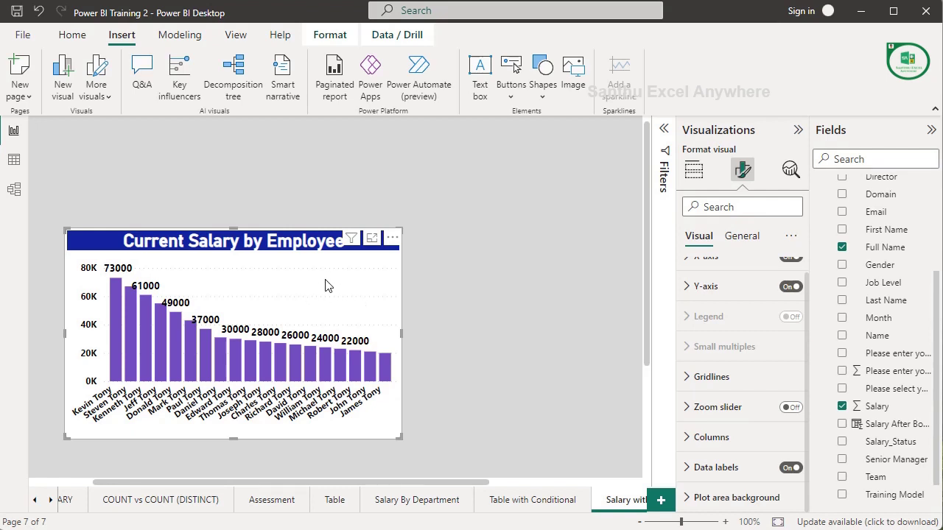
Step: Switch off the chart's horizontal gridlines
click(712, 378)
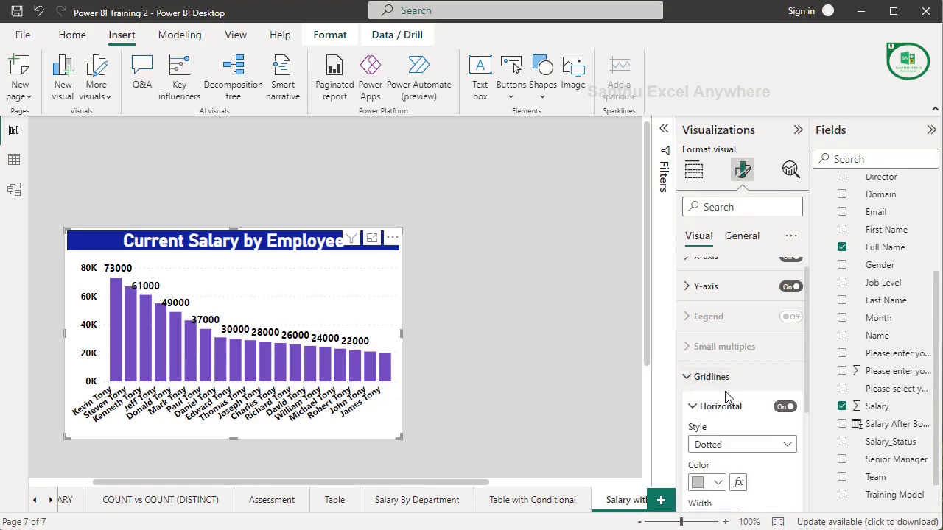
click(785, 409)
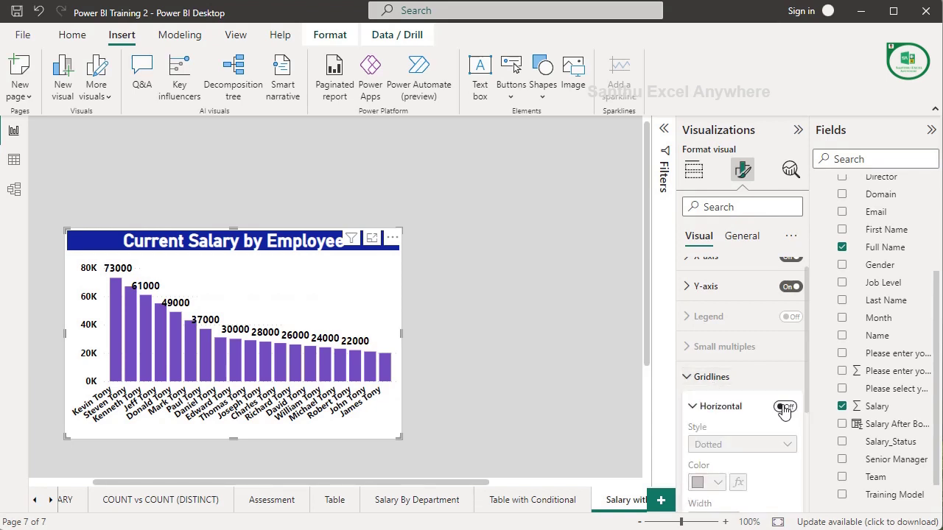
click(485, 395)
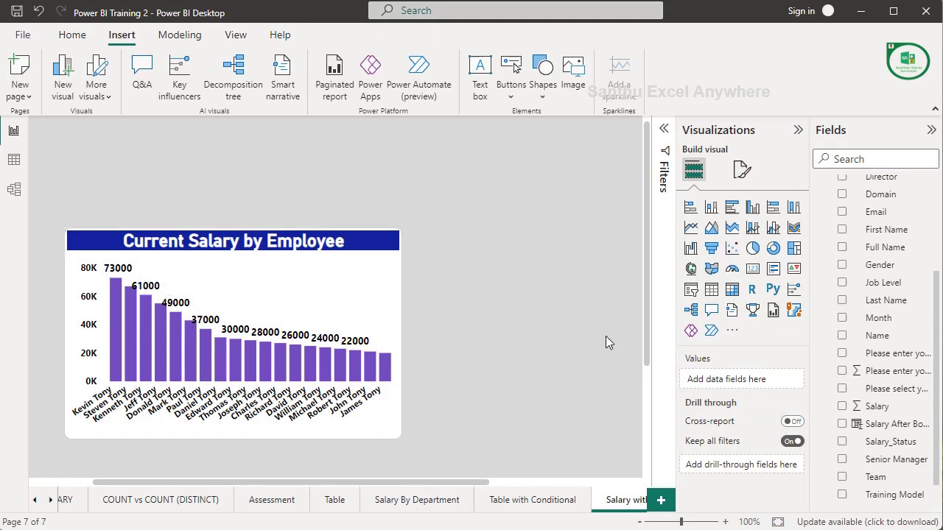
Step: Shift the salary chart left and place a pasted copy to its right
click(298, 435)
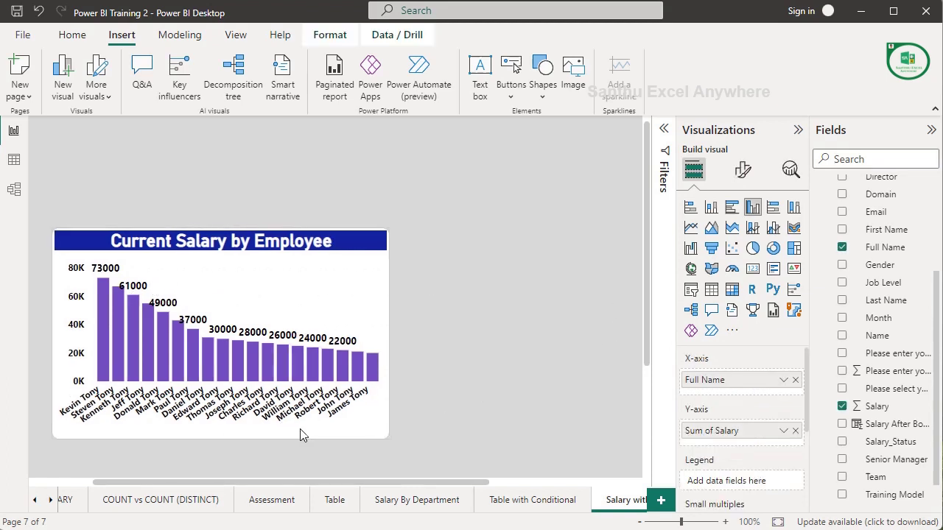
drag(313, 435, 290, 438)
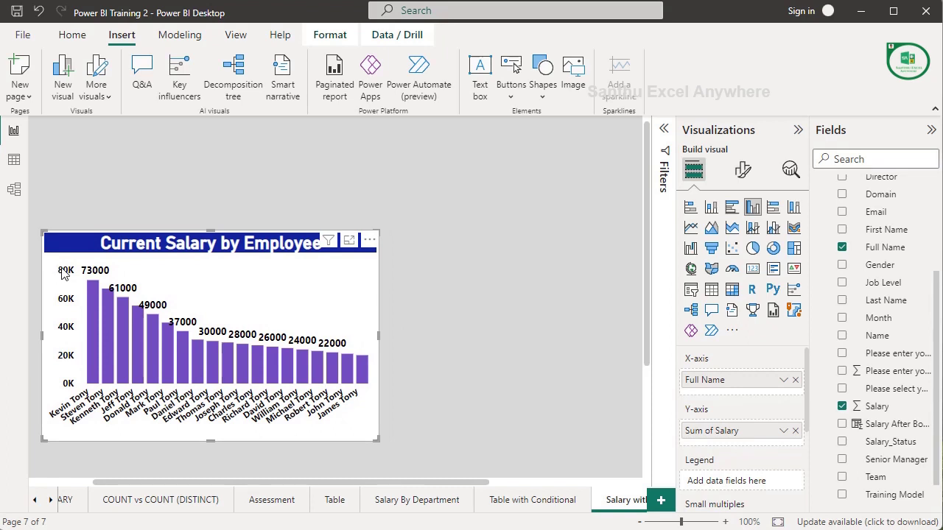
drag(63, 274, 385, 267)
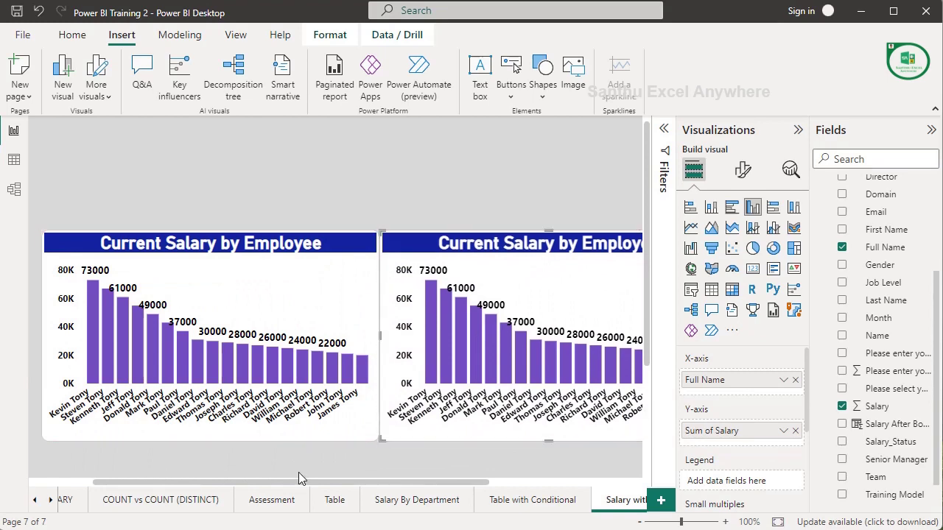
scroll(332, 322, down, 1)
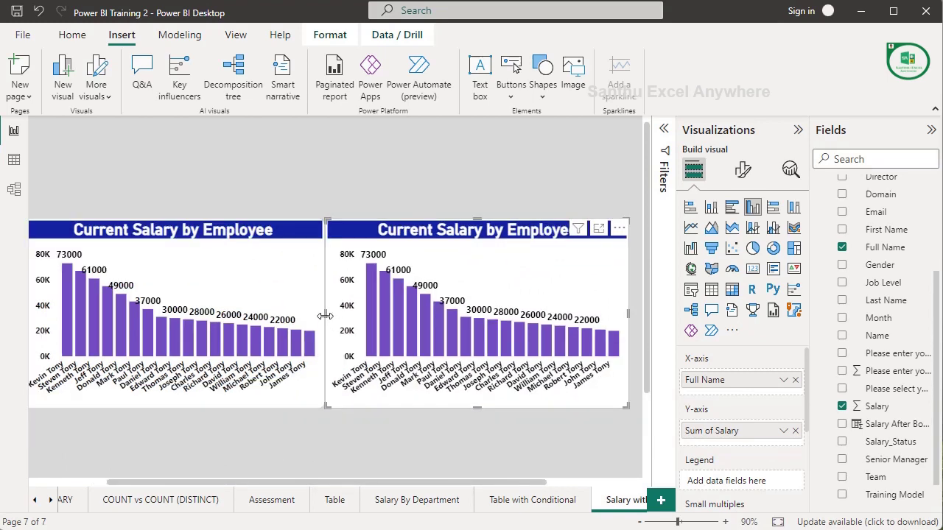
Step: In the copied chart, replace Sum of Salary with Salary After Bonus and Full Name with First Name
click(431, 428)
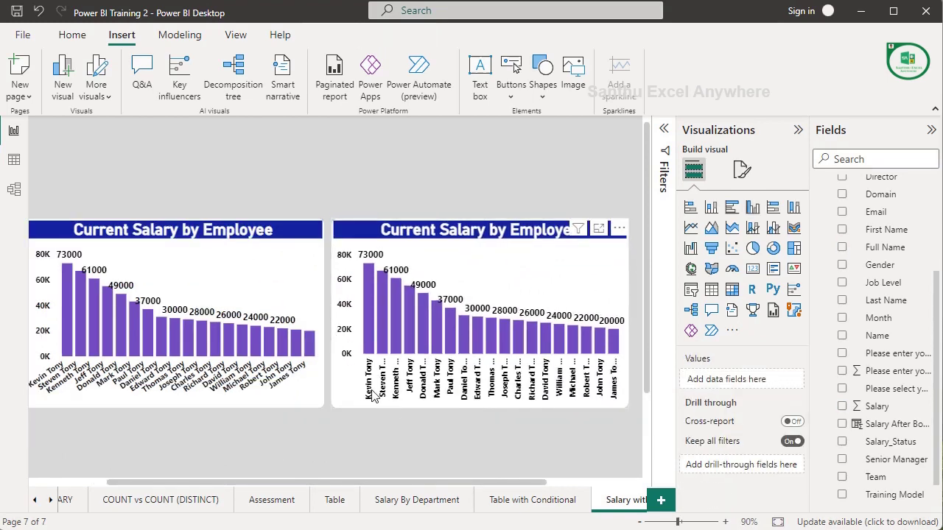
click(352, 393)
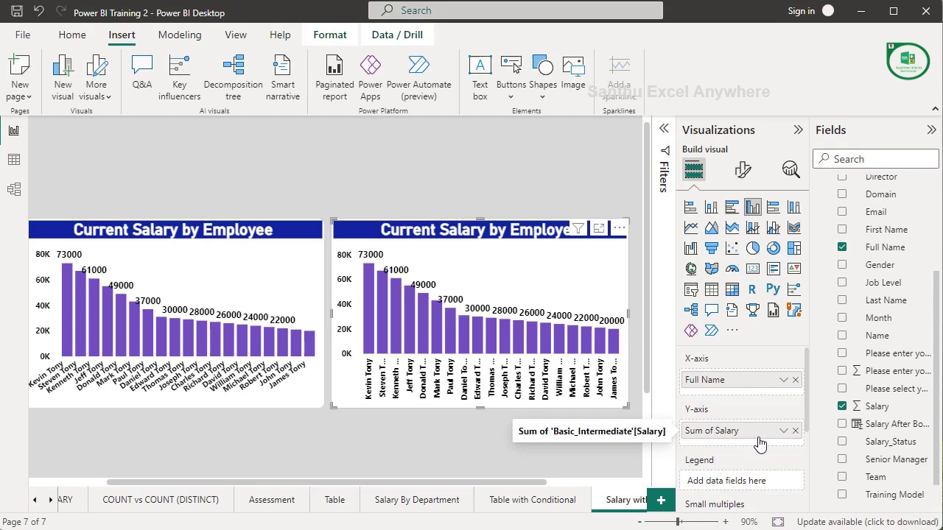
click(796, 431)
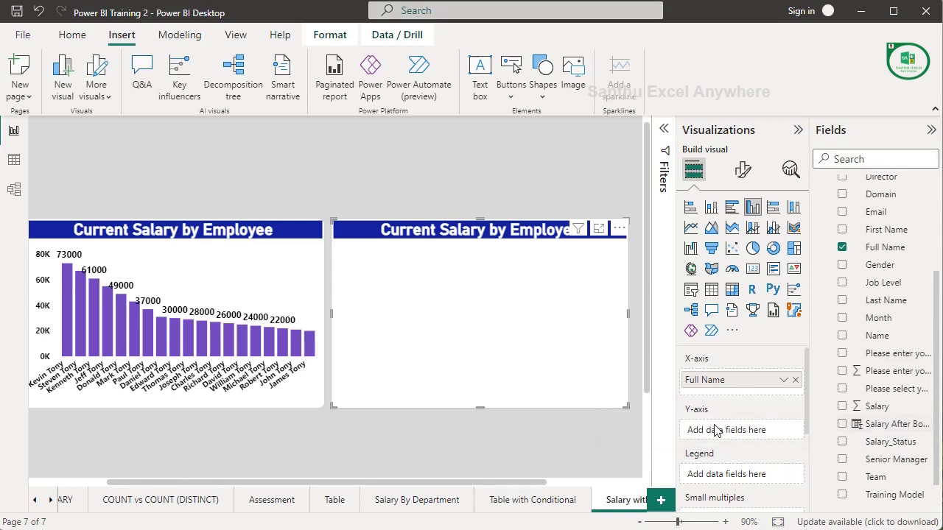
drag(899, 430, 732, 432)
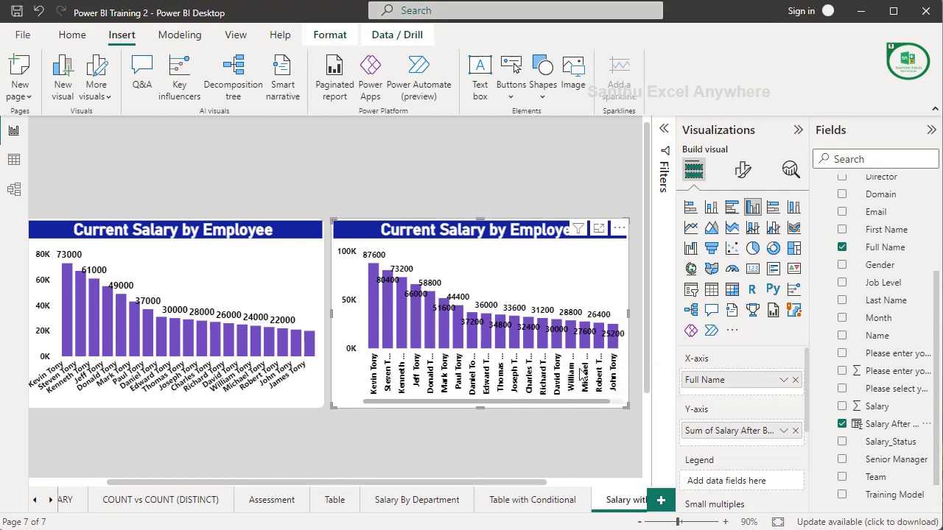
click(796, 380)
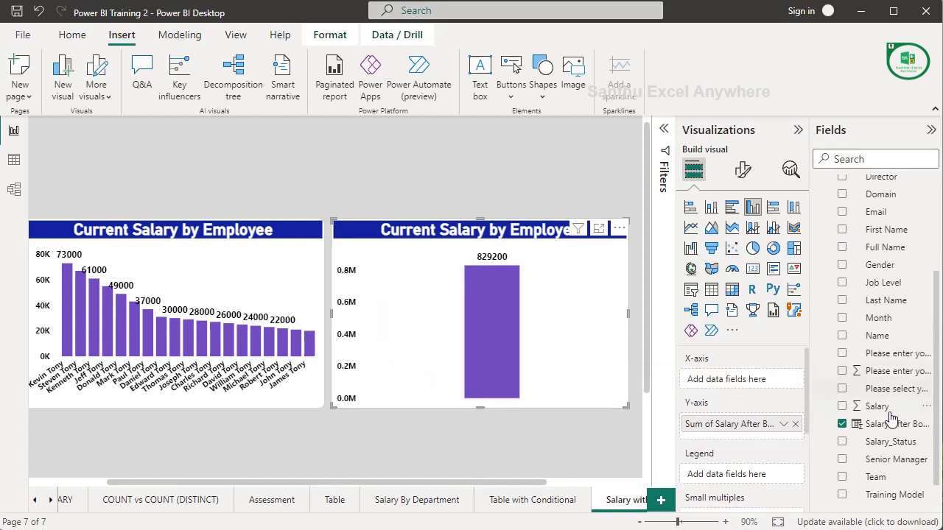
scroll(891, 418, down, 1)
scroll(878, 392, up, 5)
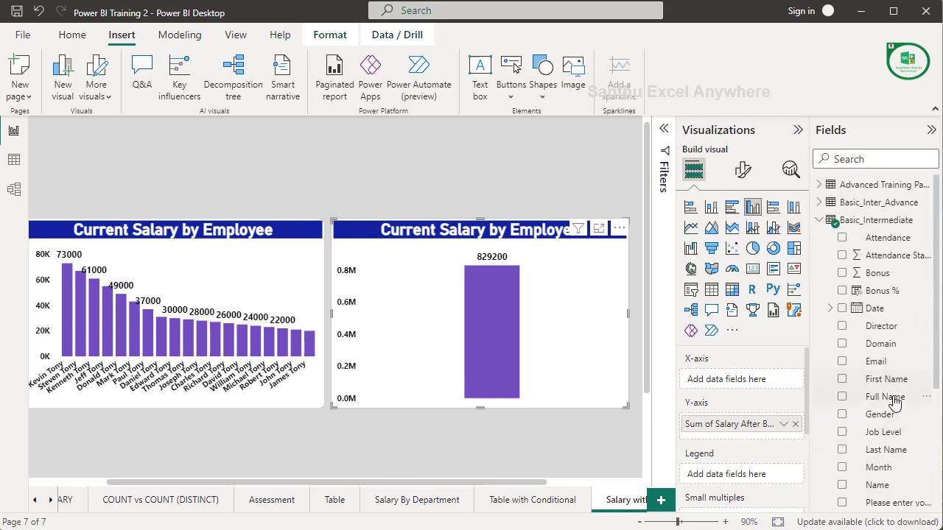
drag(887, 380, 737, 381)
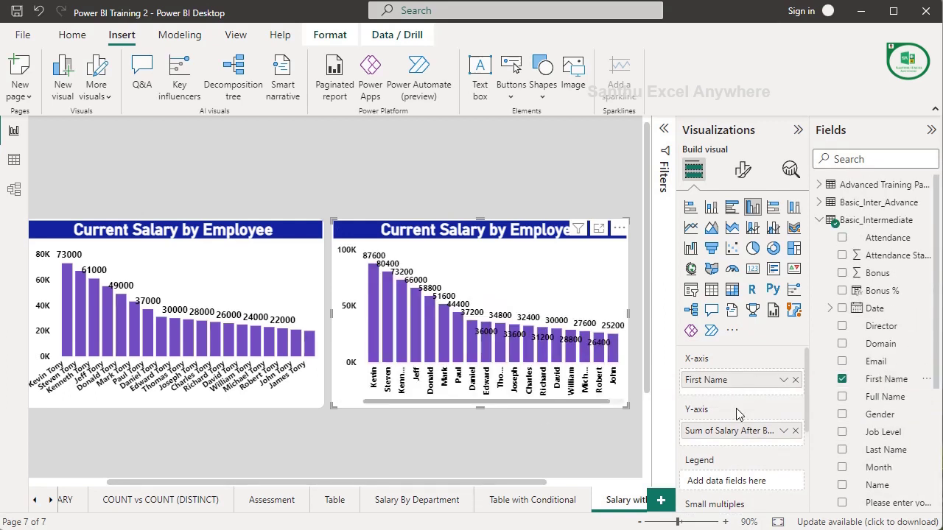
Step: Swap Full Name for First Name on the original chart's X-axis and make it taller
click(205, 400)
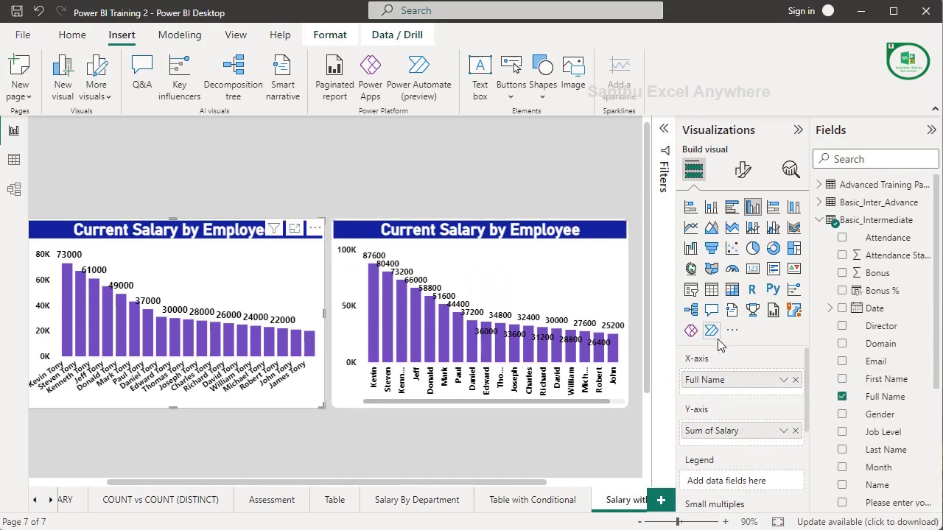
drag(737, 380, 534, 381)
drag(488, 407, 488, 438)
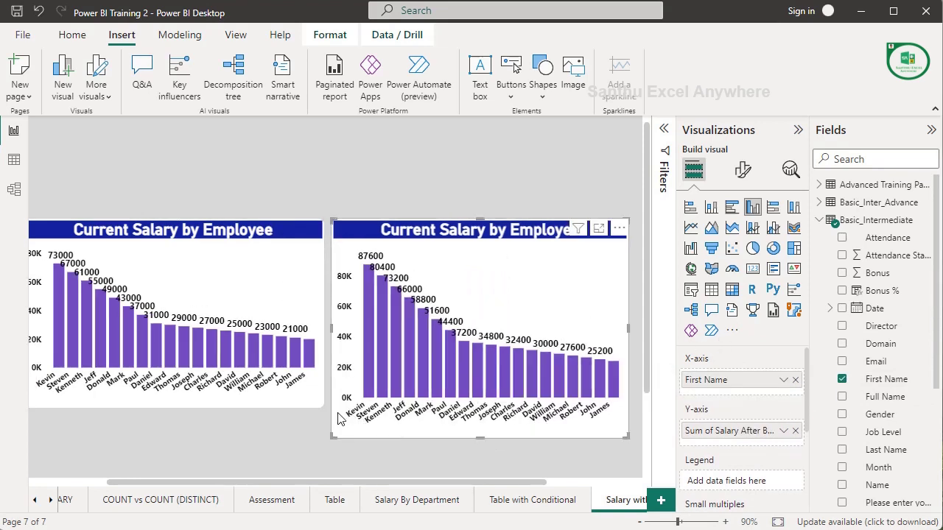
click(302, 400)
drag(173, 407, 173, 438)
click(252, 441)
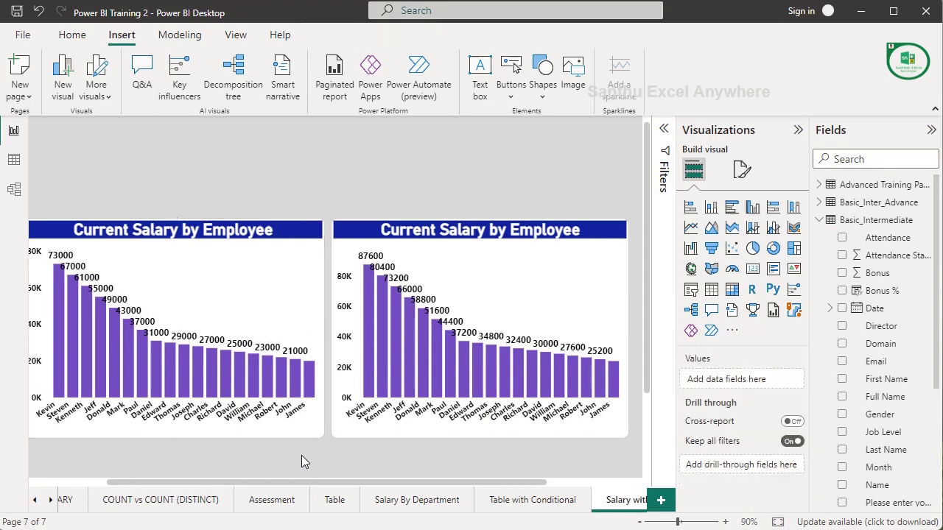
click(433, 234)
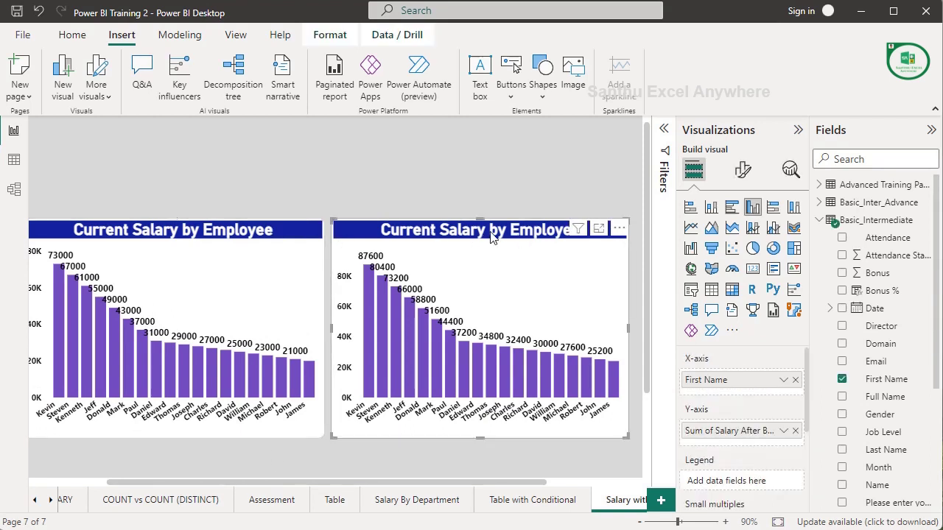
Step: Change the copied chart's title text to 'Salary After Bonus by Employee'
click(742, 170)
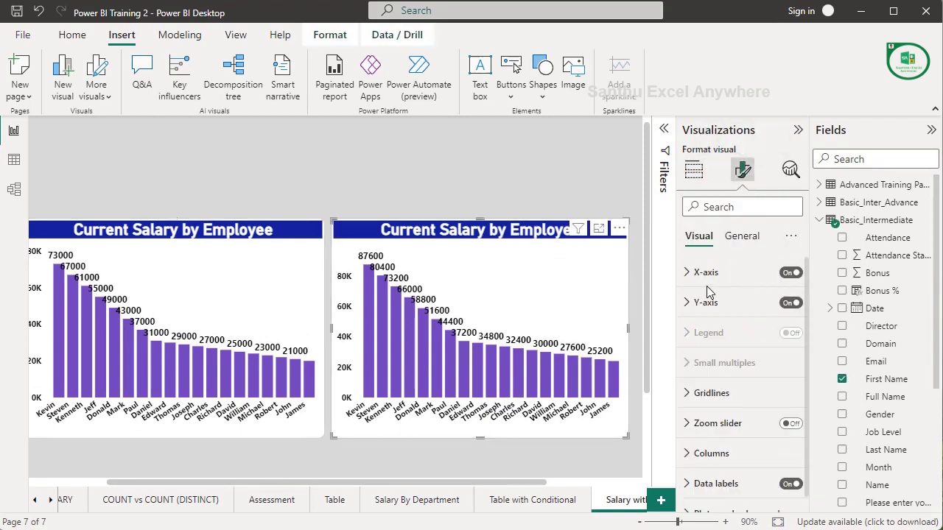
click(742, 236)
click(737, 303)
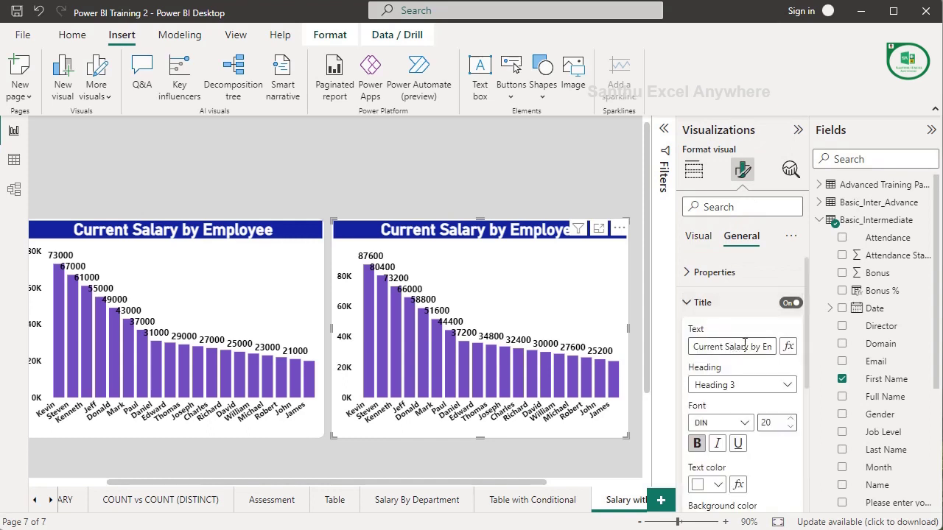
key(ctrl+Delete)
text(After )
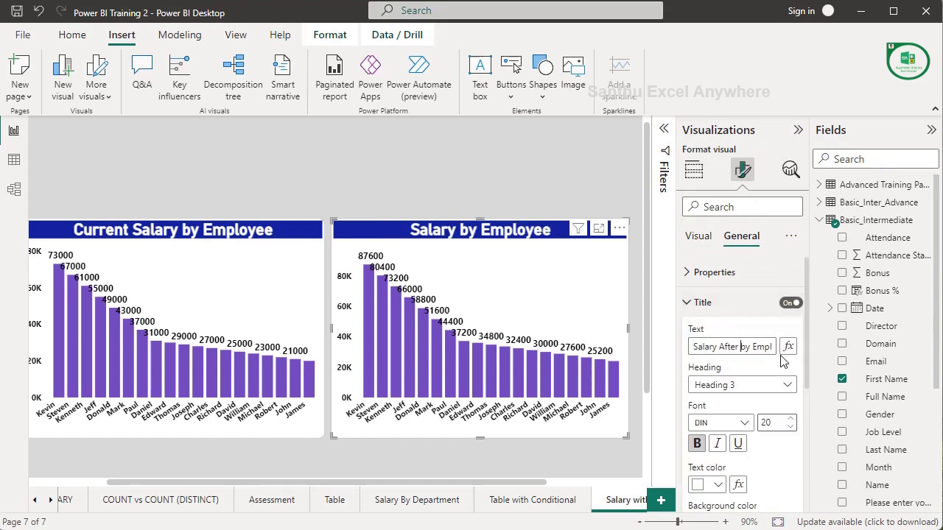
text(Bonus)
click(700, 303)
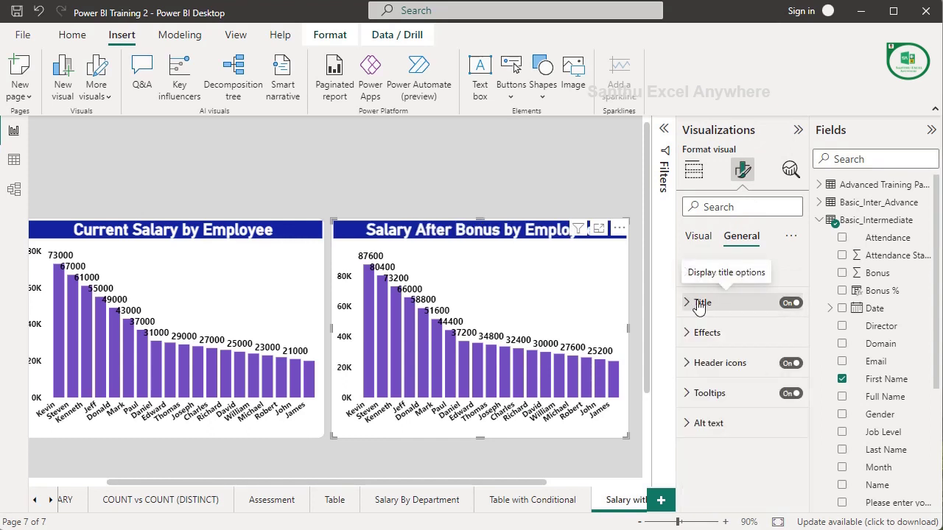
click(693, 169)
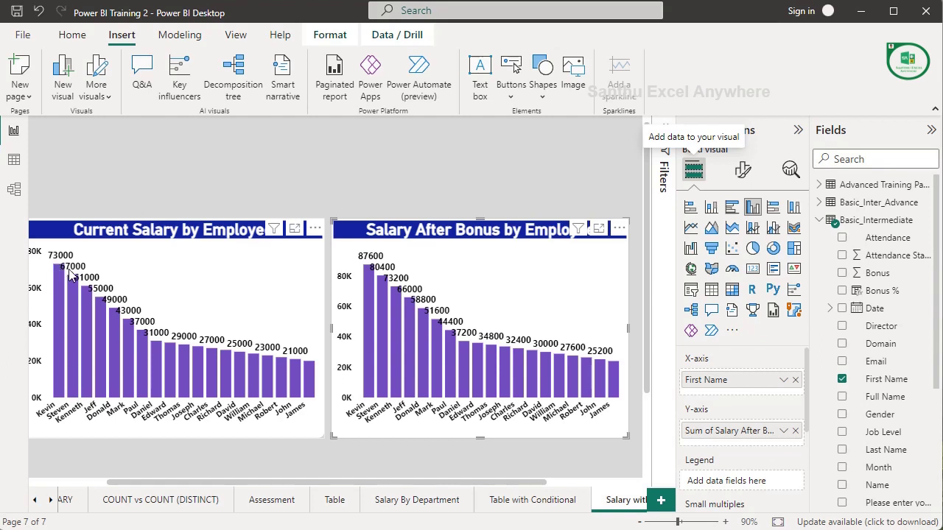
click(488, 181)
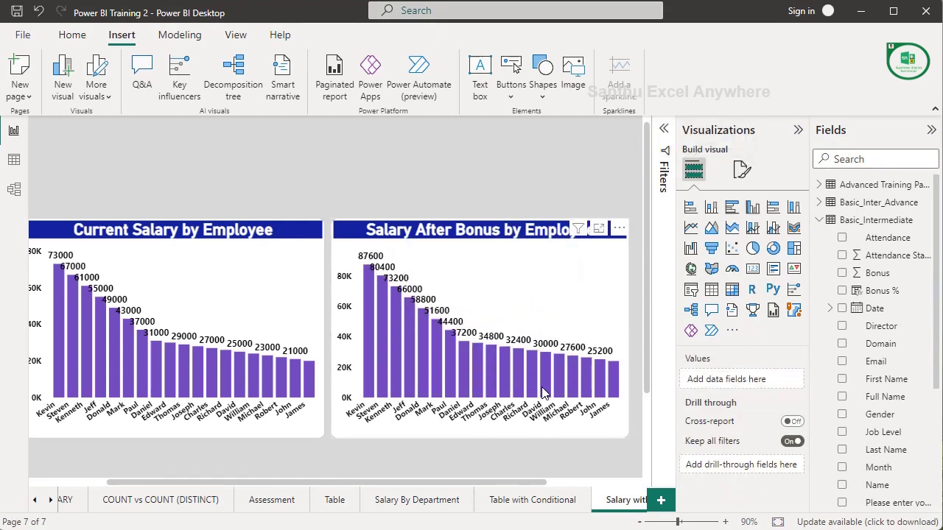
click(335, 435)
Step: Colour the after-bonus chart's columns orange
click(743, 171)
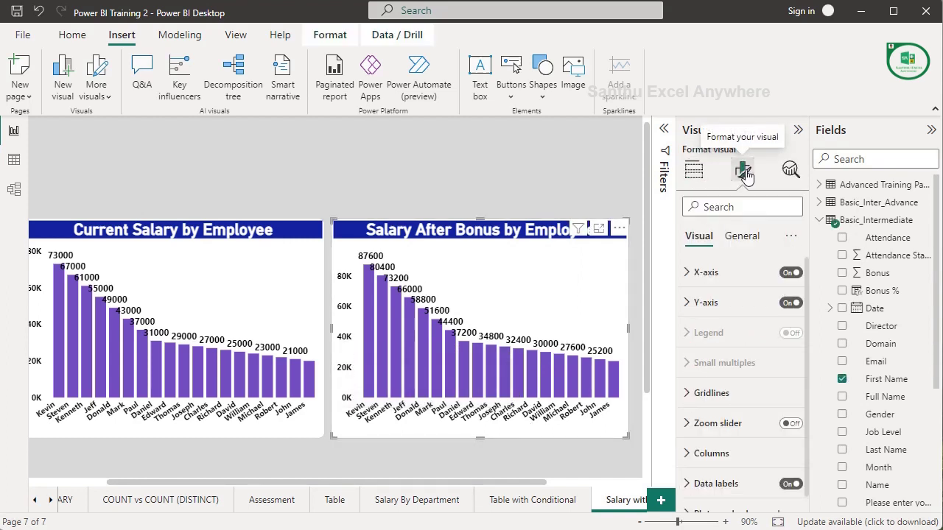
click(751, 456)
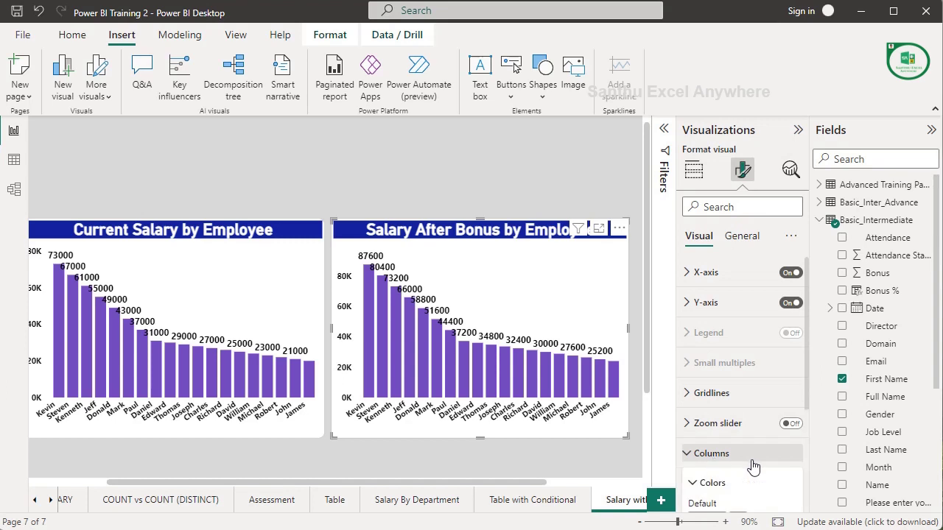
scroll(753, 466, down, 3)
click(718, 405)
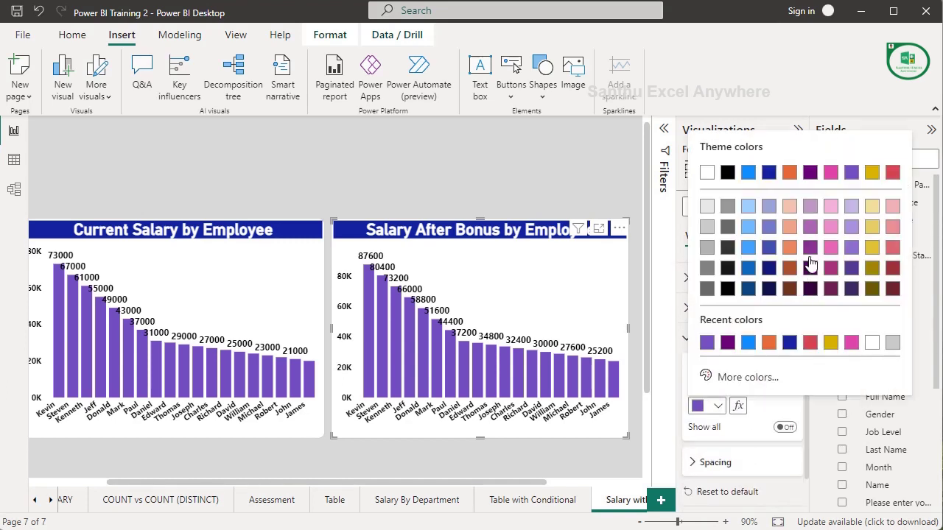
click(790, 173)
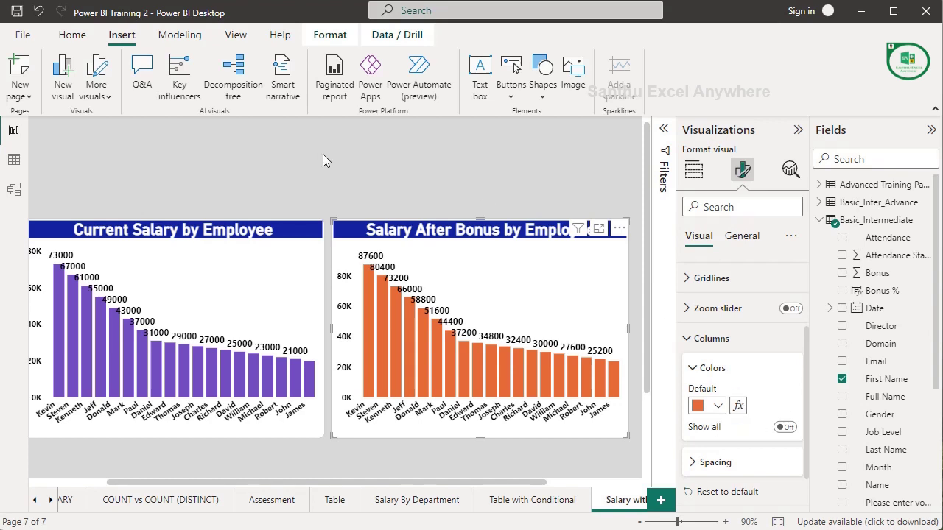
Step: Stretch both salary charts taller so their top edges line up
click(172, 226)
drag(172, 226, 172, 190)
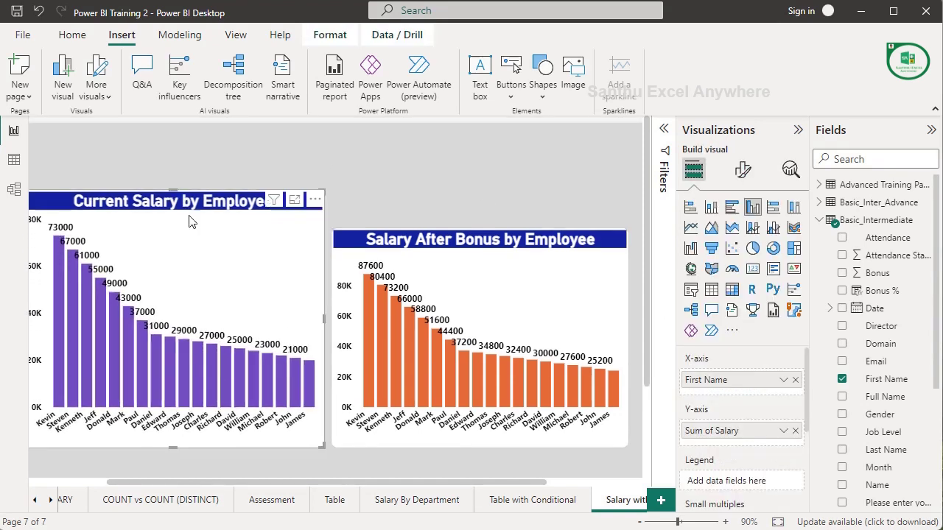
click(495, 264)
drag(480, 230, 479, 190)
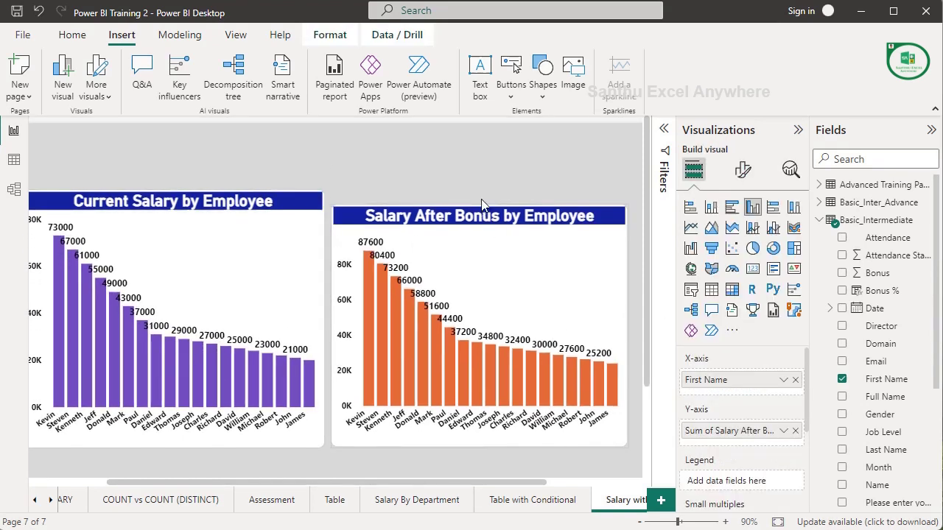
click(387, 454)
drag(418, 482, 406, 483)
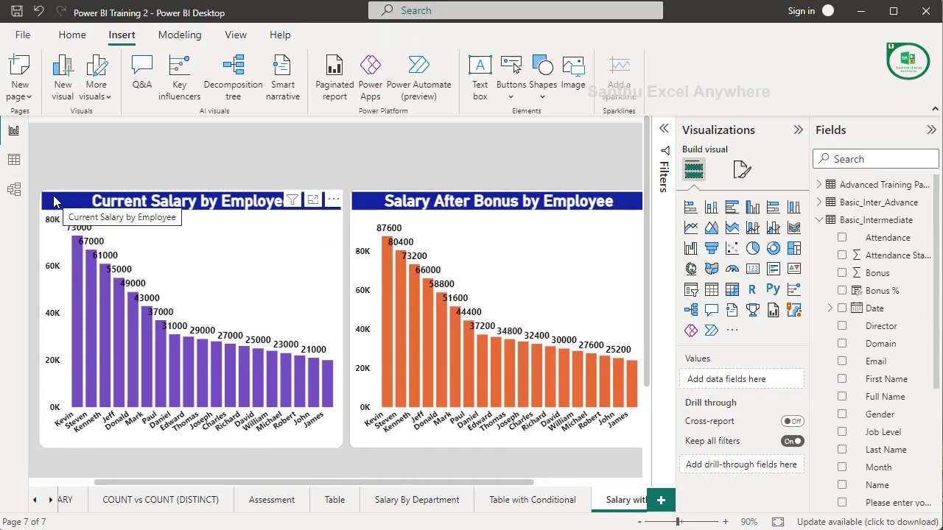
click(55, 202)
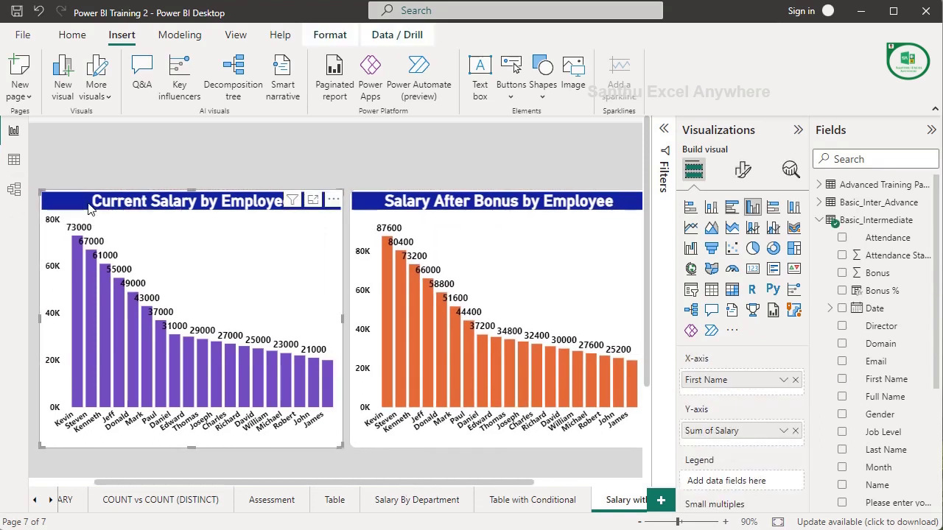
Step: Raise the Current Salary chart's title font size to about 25
click(743, 169)
click(741, 235)
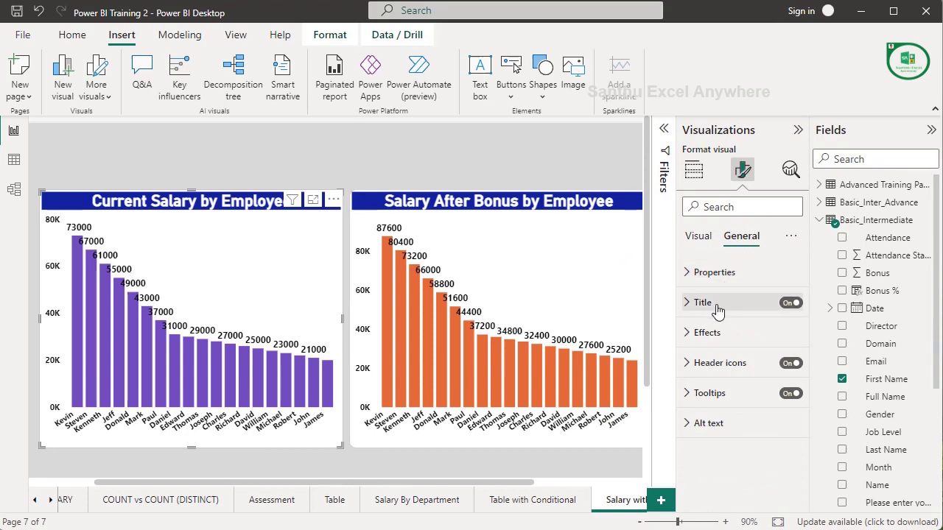
click(702, 302)
click(791, 419)
click(790, 418)
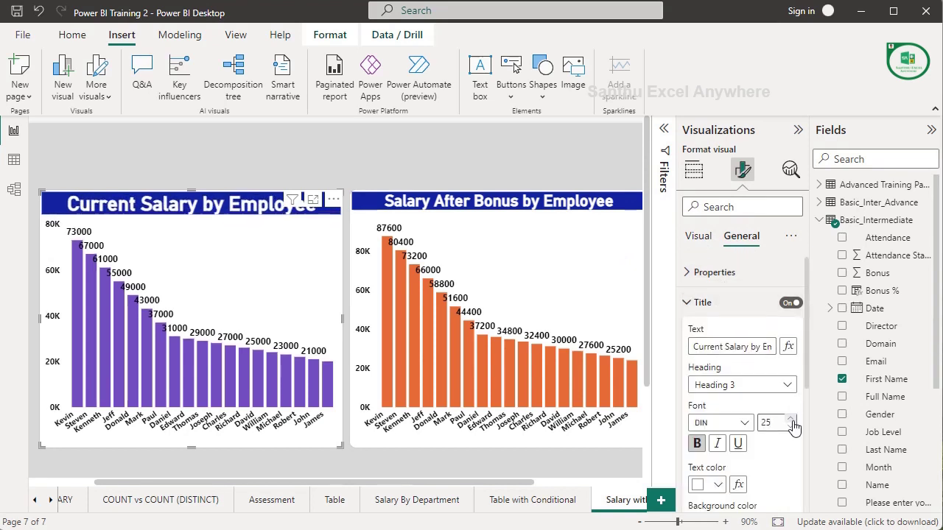
click(790, 418)
click(790, 419)
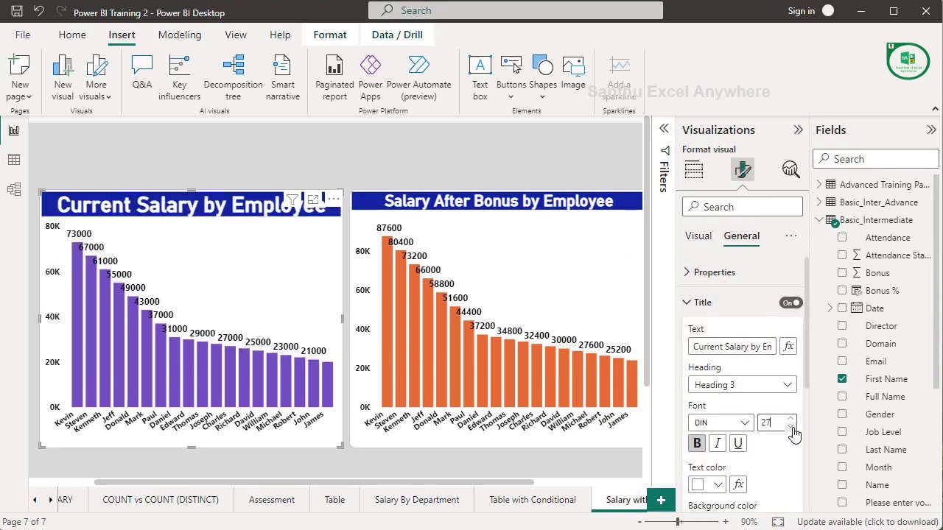
Step: Increase the After Bonus chart's title font size to match
mouse_move(495, 317)
click(363, 213)
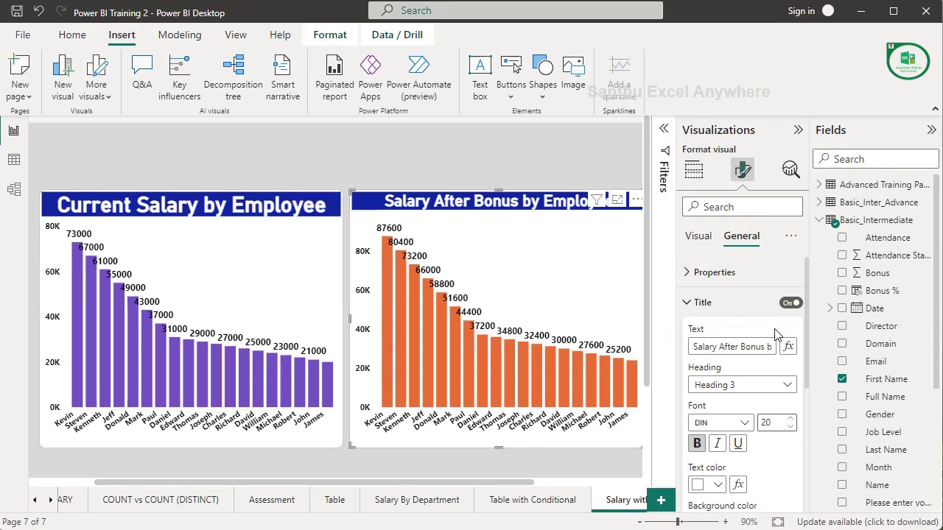
click(790, 419)
click(790, 419)
click(790, 419)
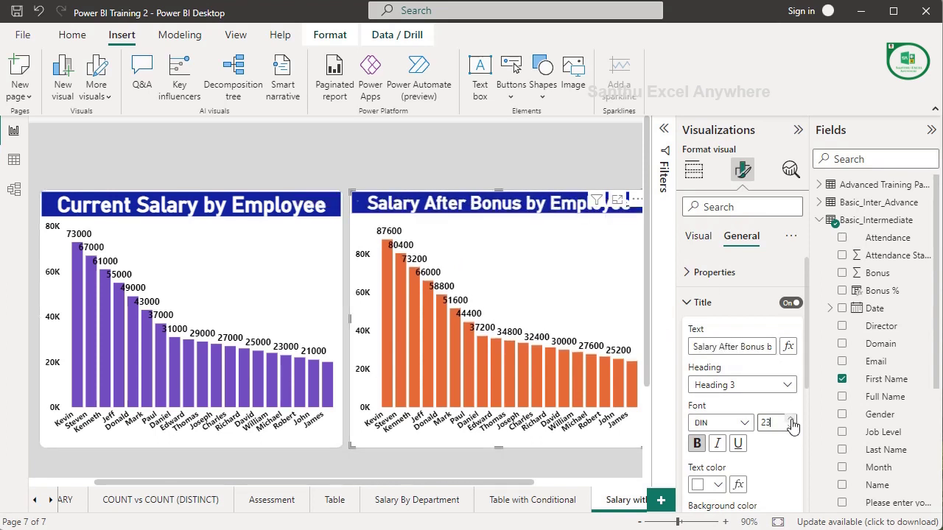
click(790, 419)
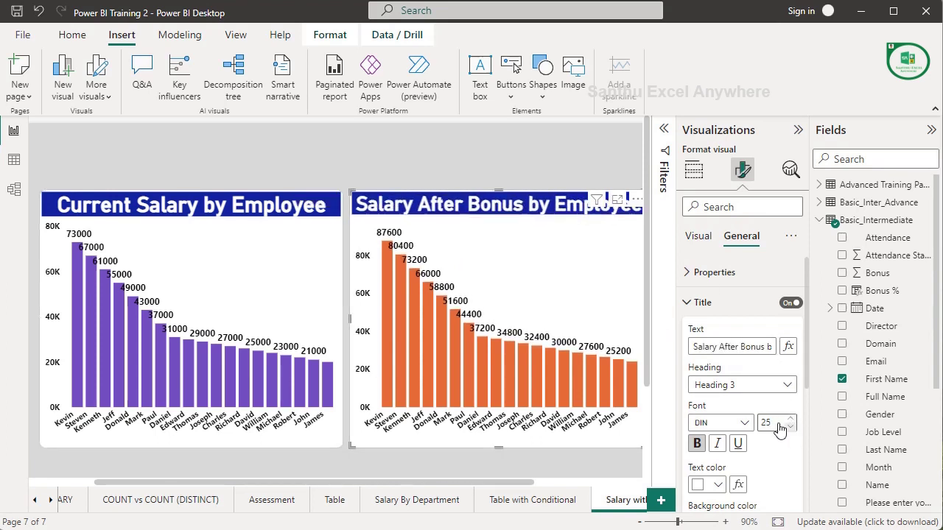
click(317, 154)
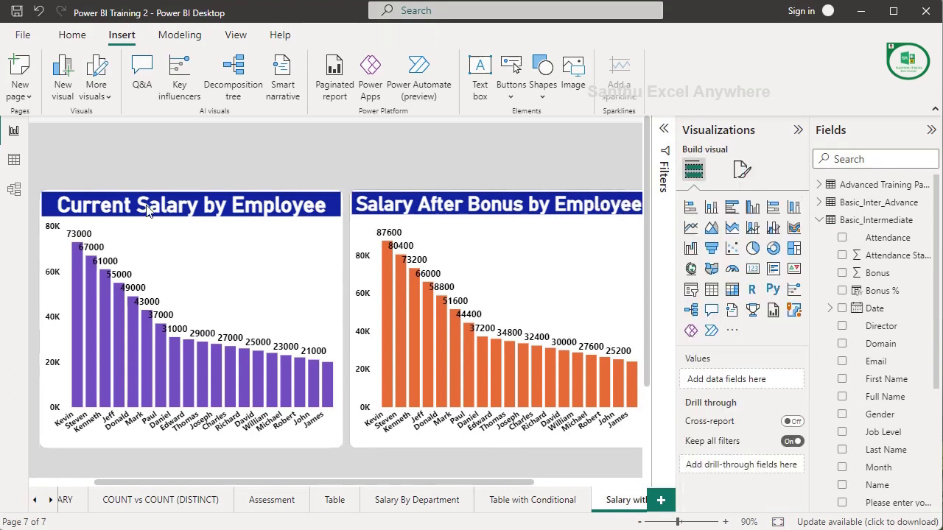
Step: Retitle the Current Salary chart 'Salary - Before Bonus'
click(48, 214)
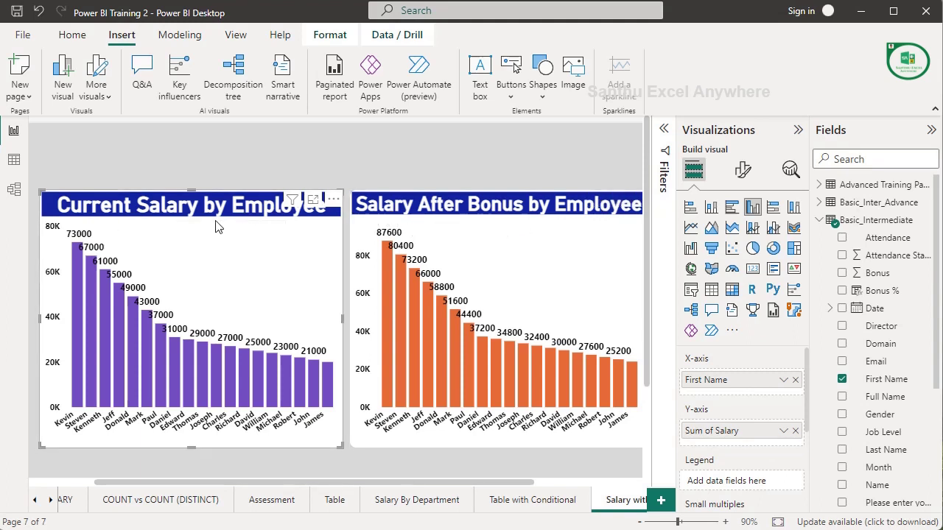
click(742, 169)
click(740, 237)
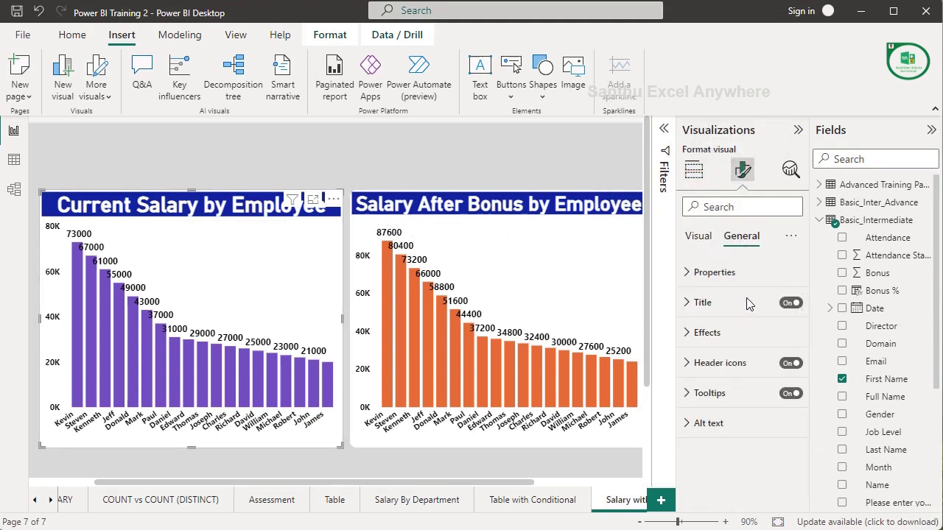
click(734, 304)
double_click(704, 346)
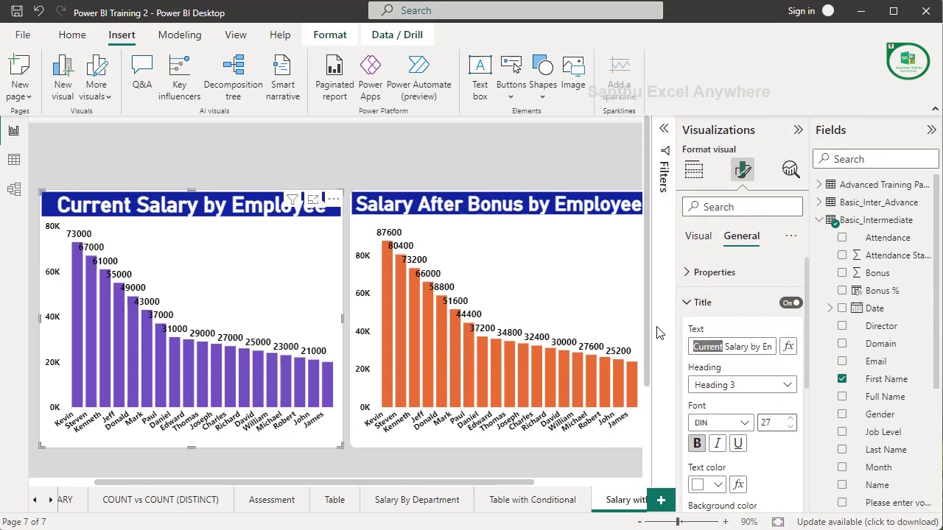
key(BackSpace)
triple_click(724, 344)
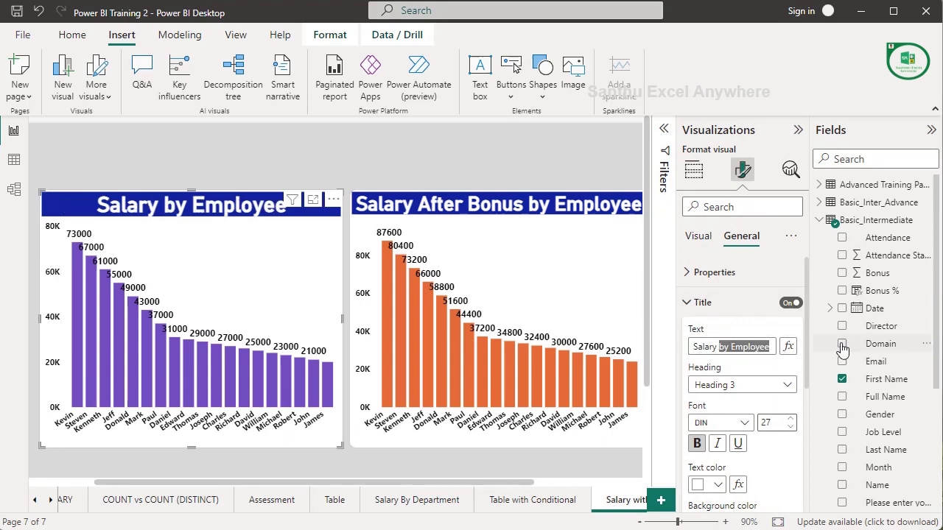
text(Salary - Bef)
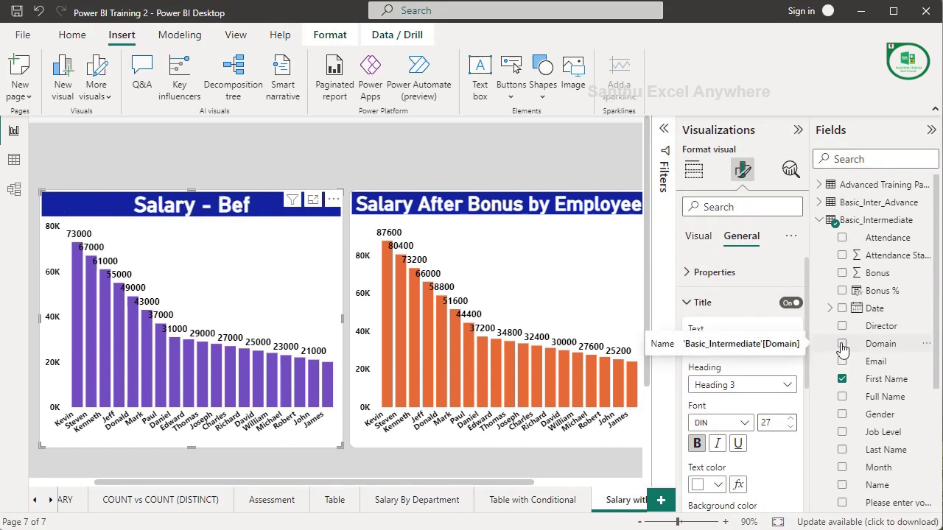
text(ore Bonus)
Step: Edit the After Bonus chart title, inserting a hyphen after 'Salary'
click(358, 233)
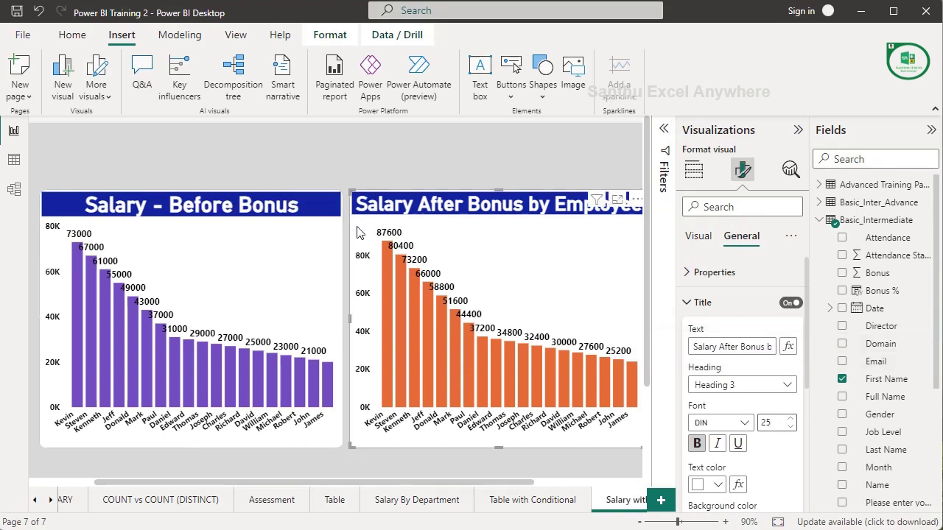
click(720, 347)
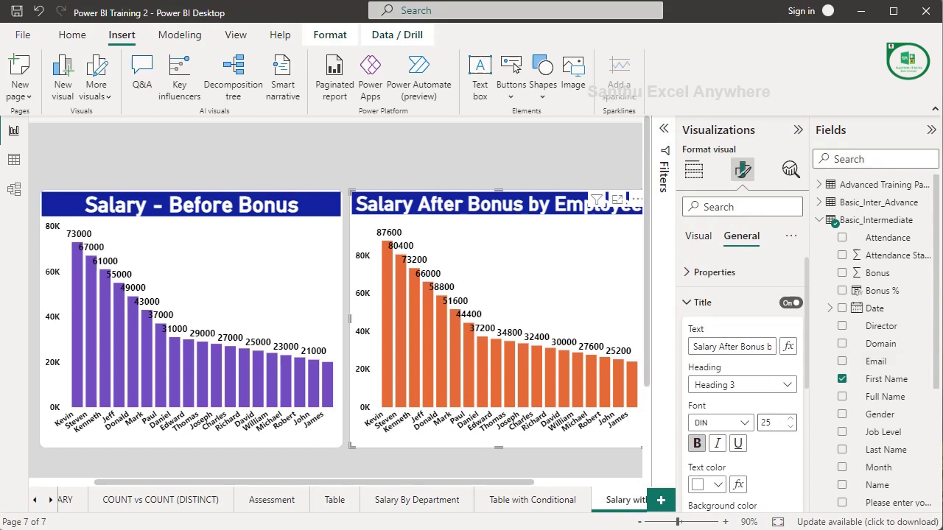
text(-)
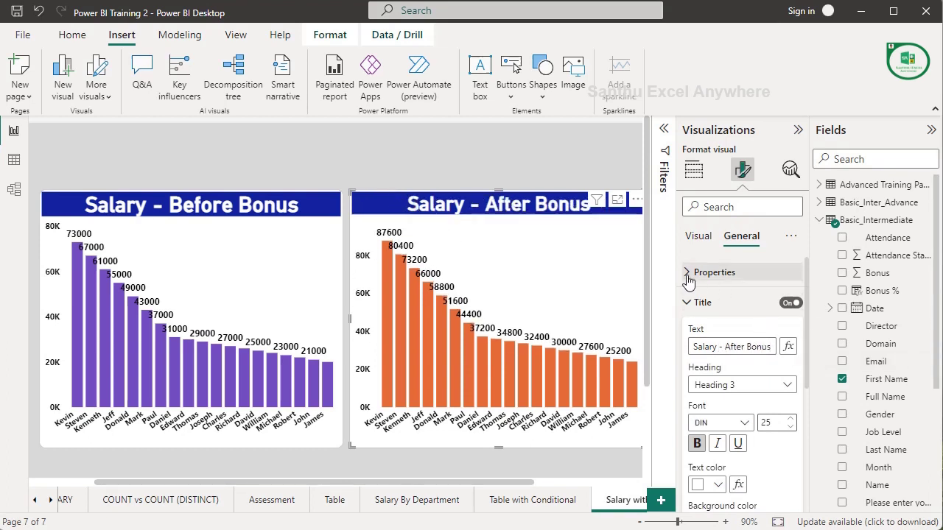
Step: Move the Before Bonus chart up-left, stretch the charts taller, and select both to nudge down
drag(57, 206, 49, 167)
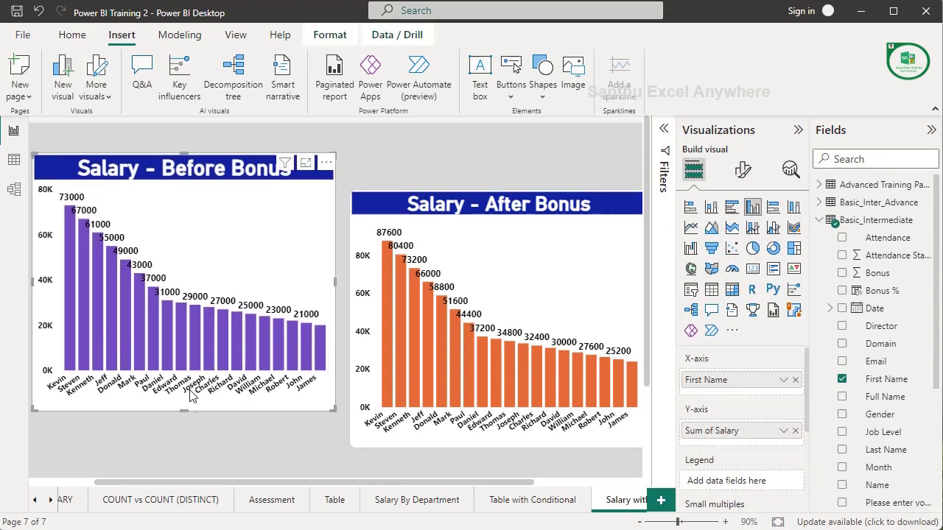
drag(186, 417, 188, 442)
click(385, 464)
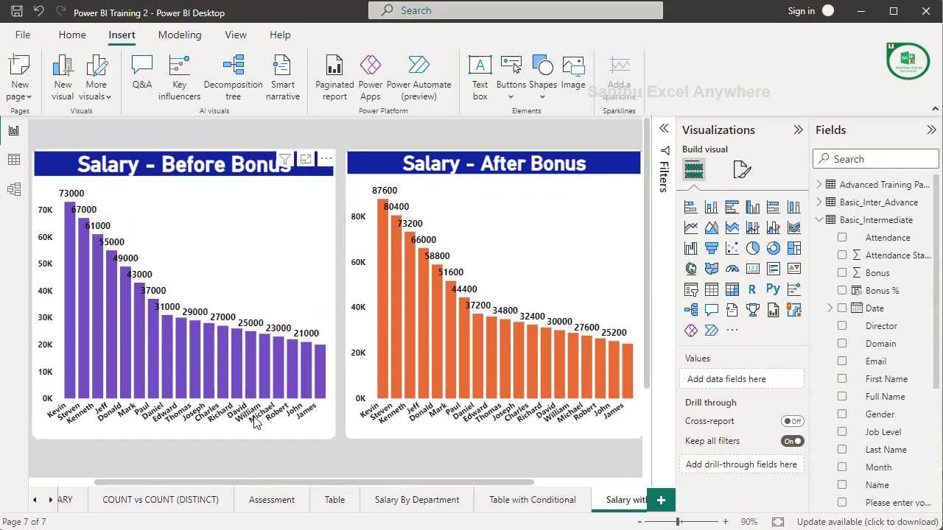
key(ctrl+a)
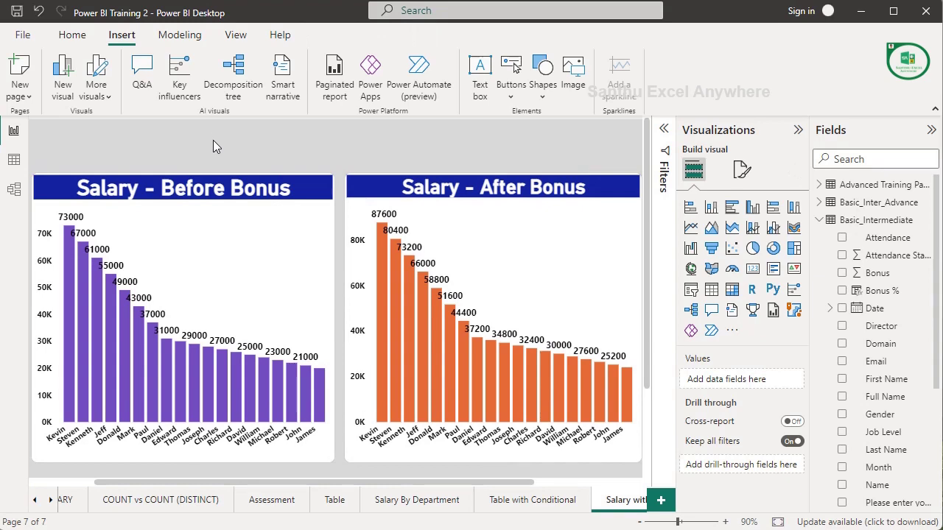
Step: Insert a slicer filtering by Senior Manager and shorten it to uncover the chart title
click(691, 289)
mouse_move(294, 410)
mouse_down()
mouse_move(284, 244)
mouse_move(196, 195)
mouse_up()
scroll(876, 331, down, 3)
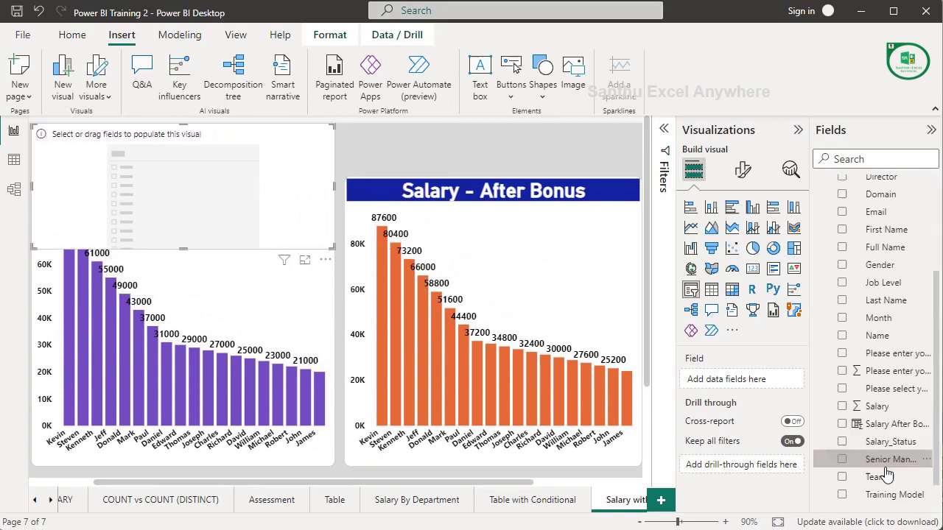
drag(888, 459, 214, 201)
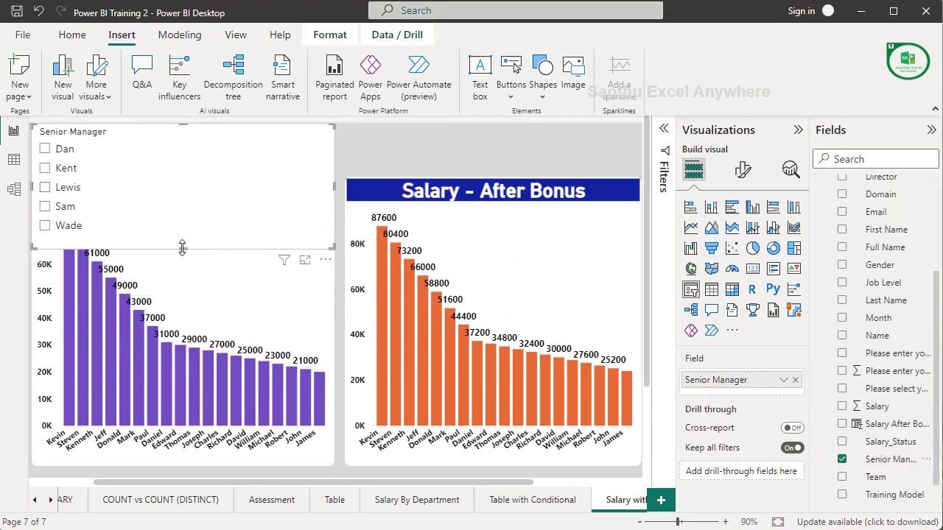
drag(184, 249, 234, 178)
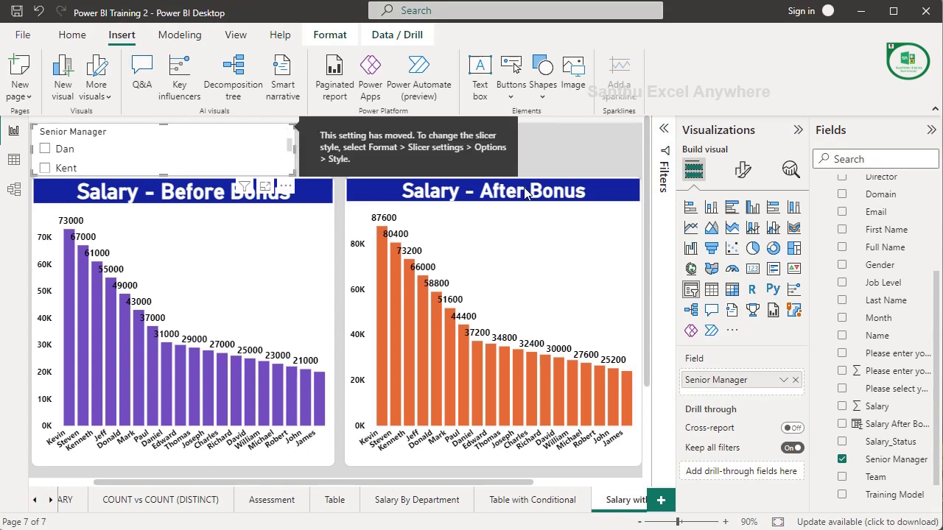
Step: Set the slicer's style to Dropdown
click(744, 174)
click(716, 273)
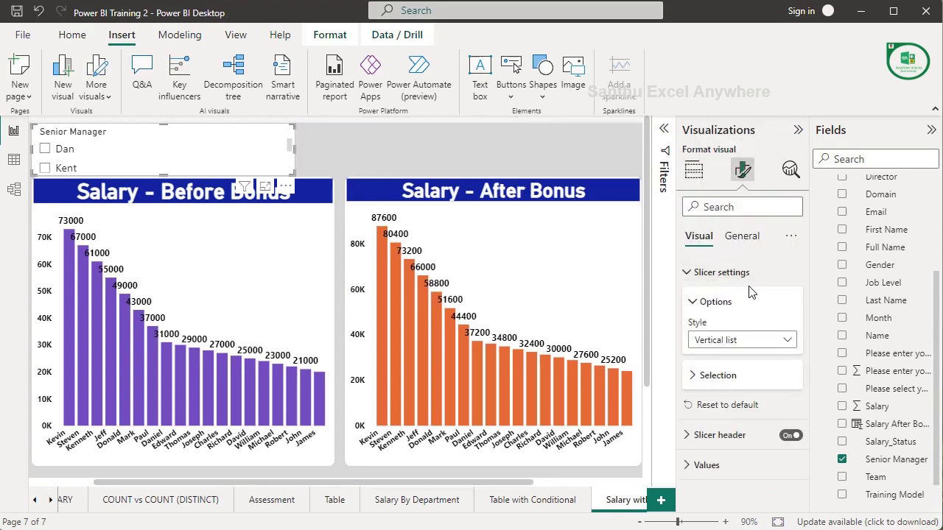
click(739, 340)
click(737, 392)
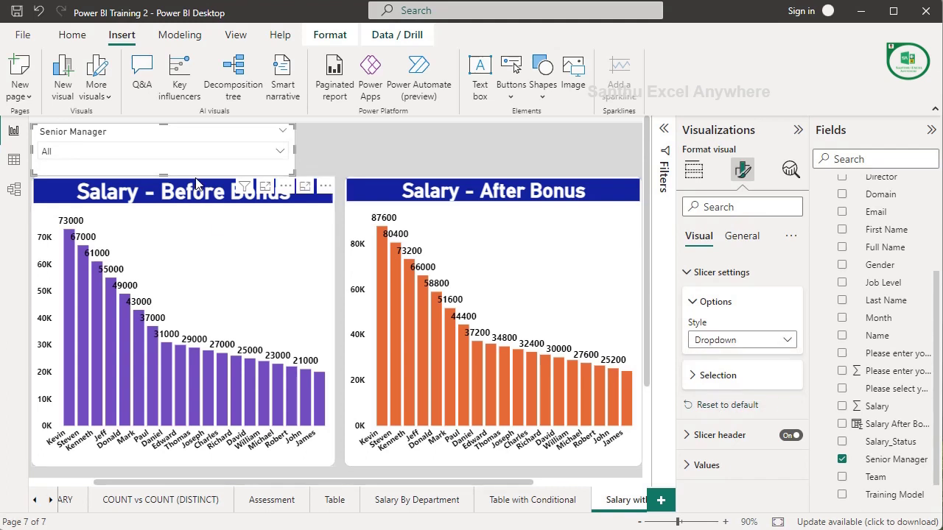
Step: Narrow the slicer and position it top-left, lowering the Before Bonus chart slightly
click(165, 154)
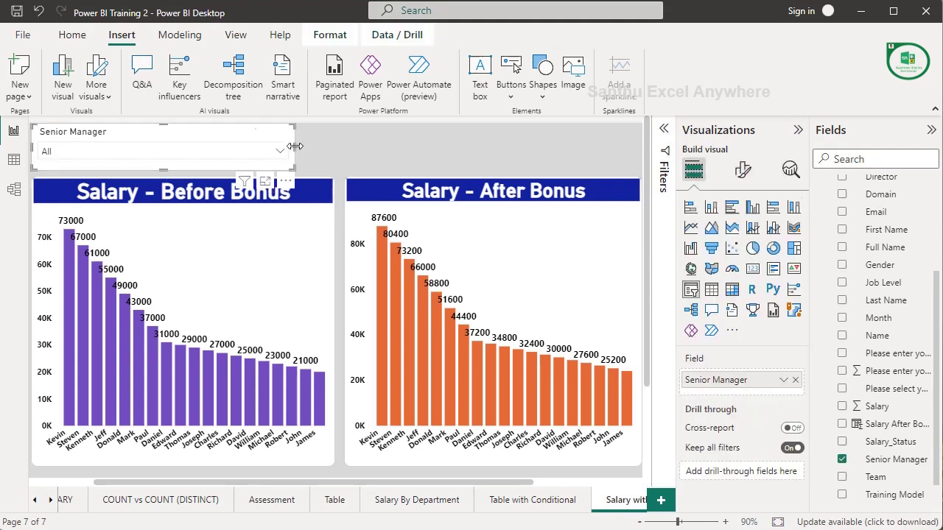
drag(294, 143, 170, 151)
drag(493, 188, 493, 199)
click(242, 204)
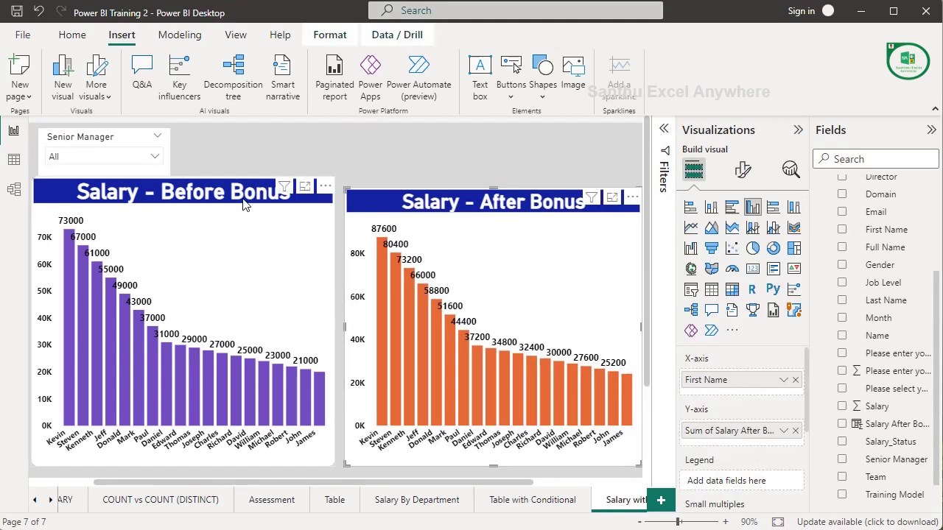
drag(255, 209, 255, 220)
click(93, 146)
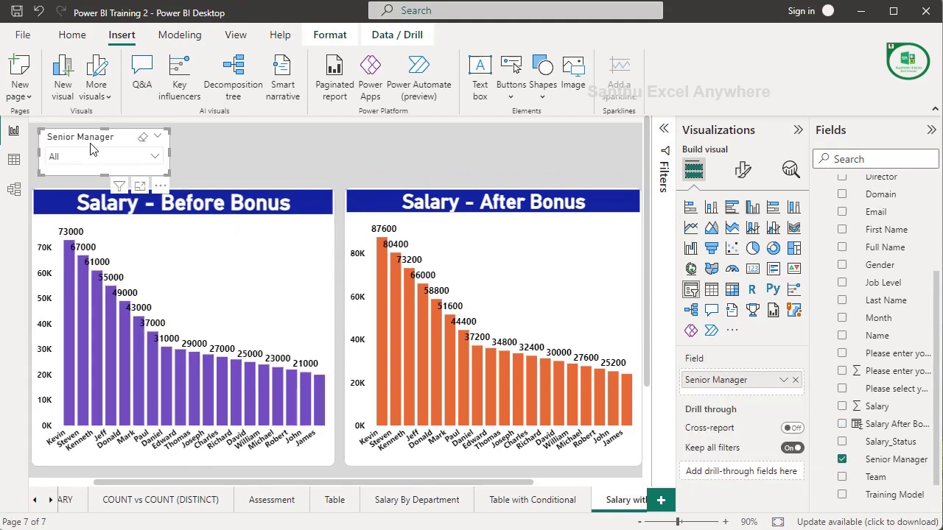
drag(92, 151, 85, 156)
Step: Turn on a border for the slicer in its general effects settings
click(743, 170)
click(741, 236)
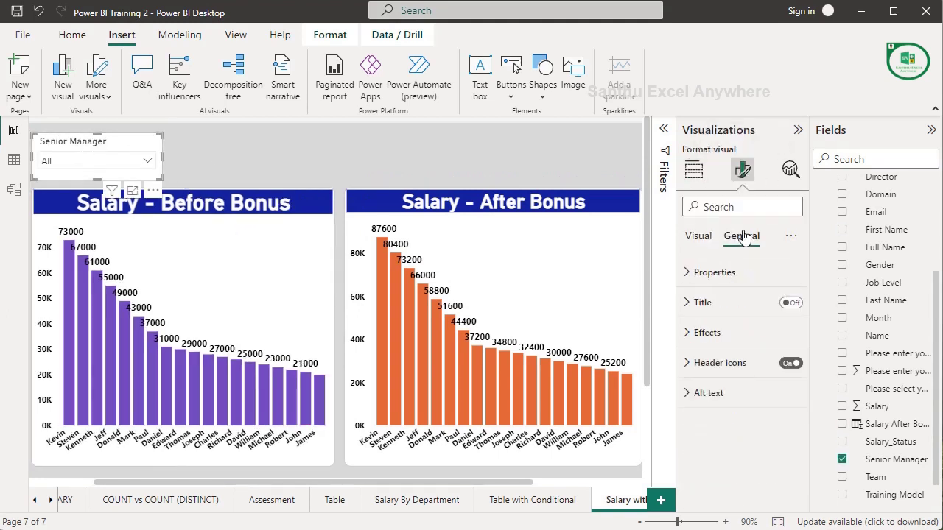
click(707, 333)
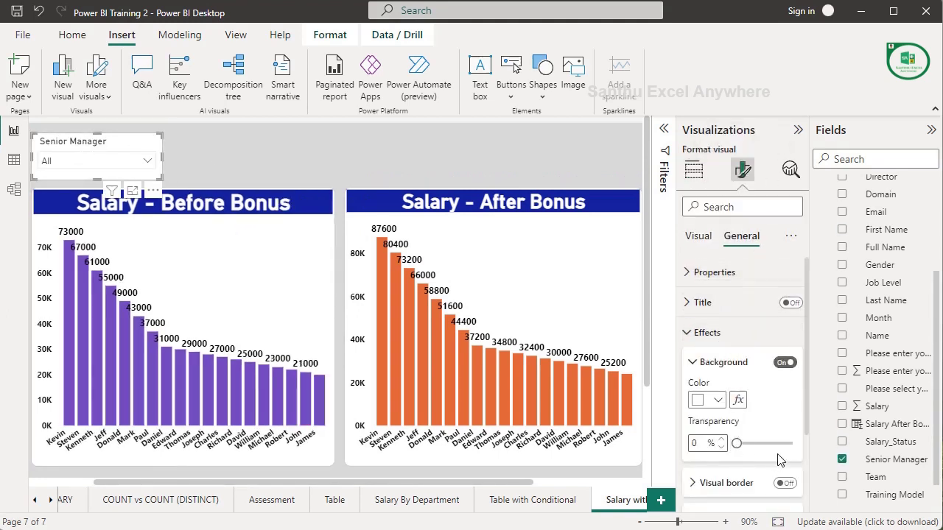
scroll(788, 394, down, 1)
click(785, 373)
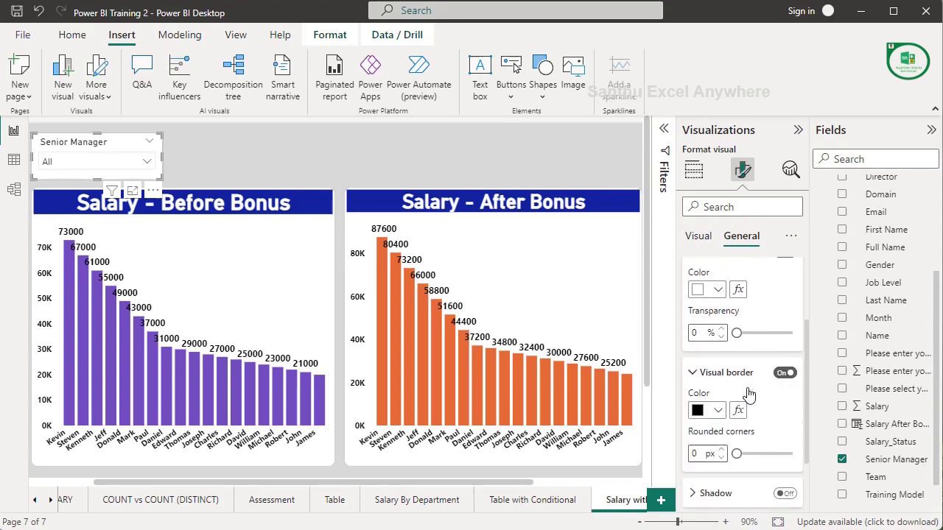
click(740, 455)
drag(741, 455, 753, 455)
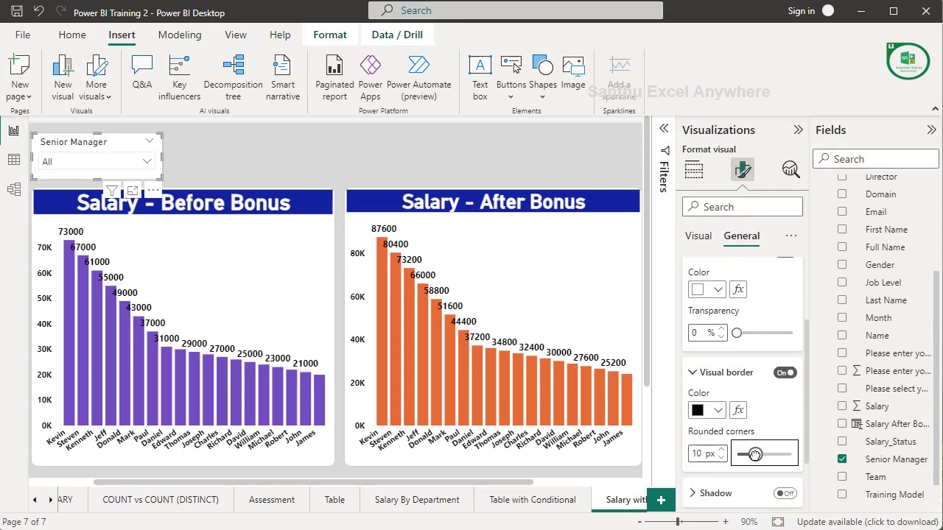
scroll(740, 382, up, 2)
scroll(739, 383, down, 1)
scroll(796, 412, down, 1)
scroll(800, 309, up, 3)
Step: Set the slicer header background colour to dark blue
click(797, 303)
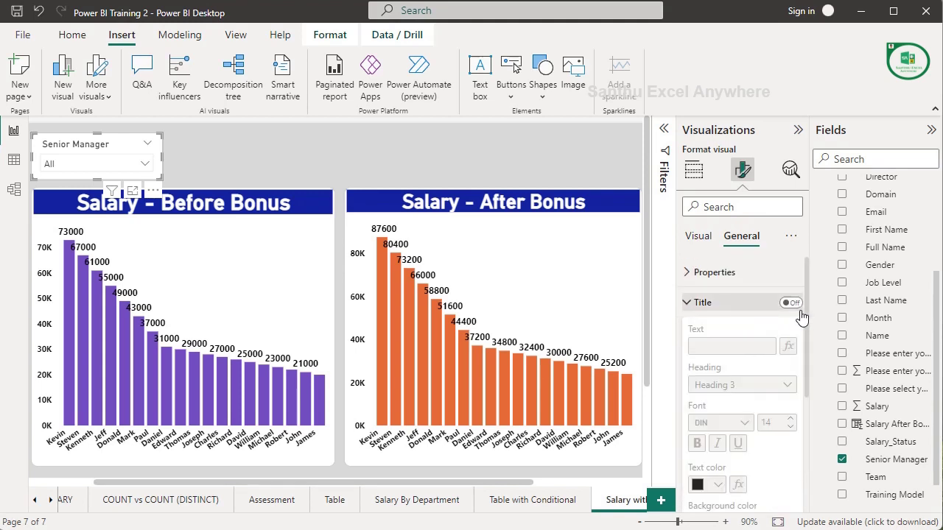
click(698, 236)
click(721, 273)
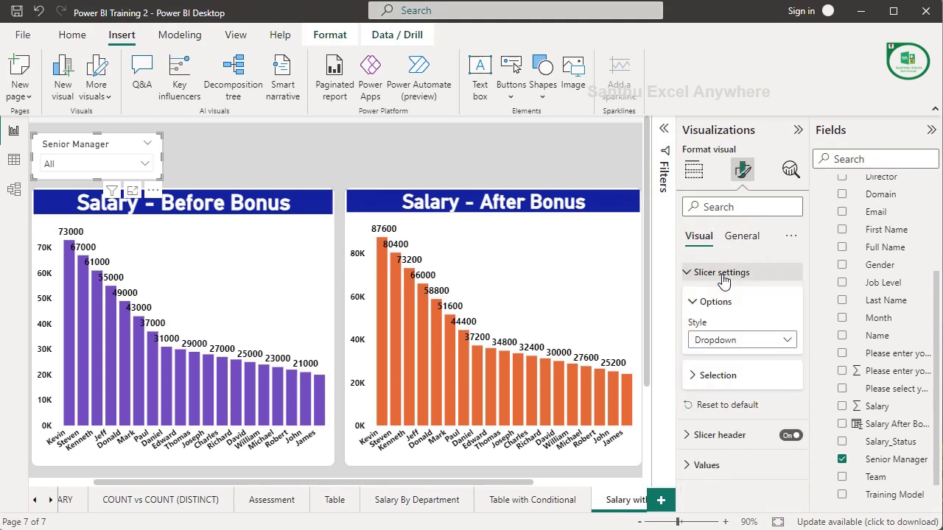
click(722, 272)
click(718, 302)
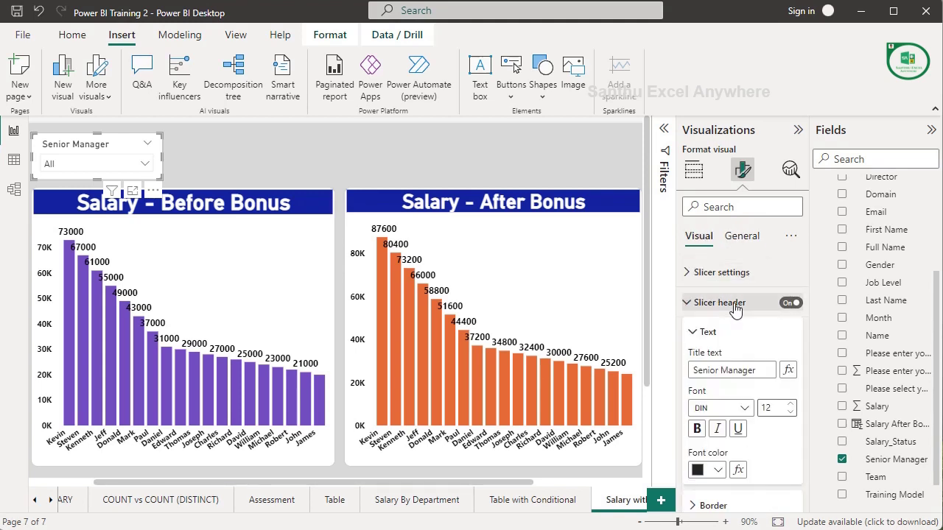
scroll(727, 427, down, 1)
scroll(726, 427, down, 1)
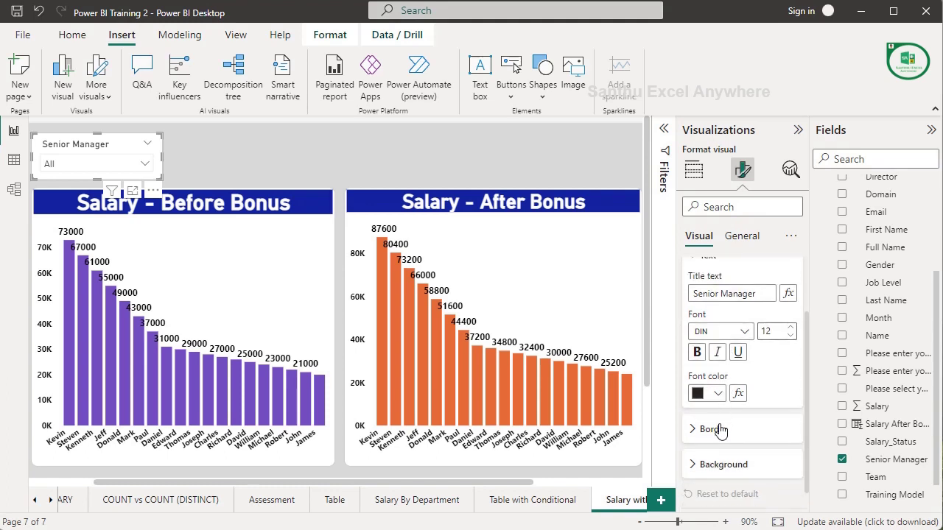
click(729, 463)
scroll(741, 420, down, 1)
click(719, 438)
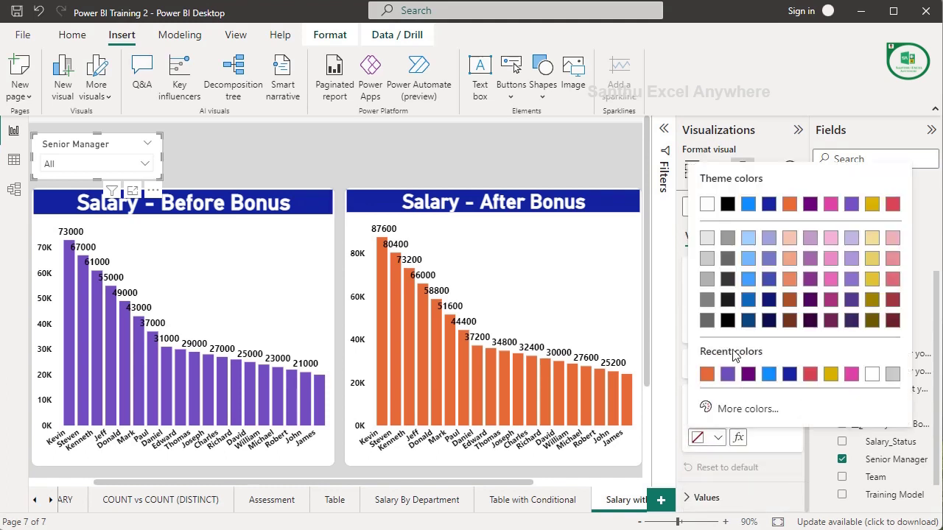
click(769, 204)
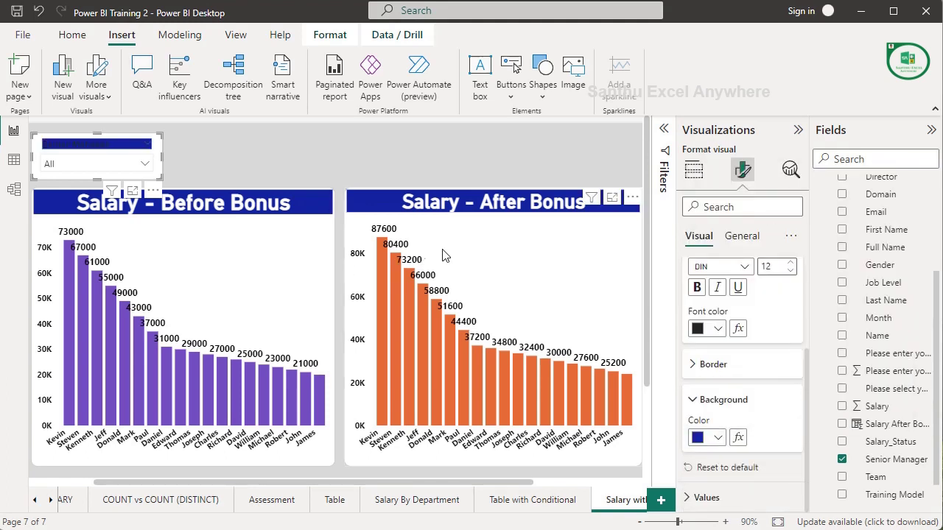
Step: Make the slicer header text white and return to the field setup
scroll(746, 272, up, 3)
scroll(736, 332, down, 2)
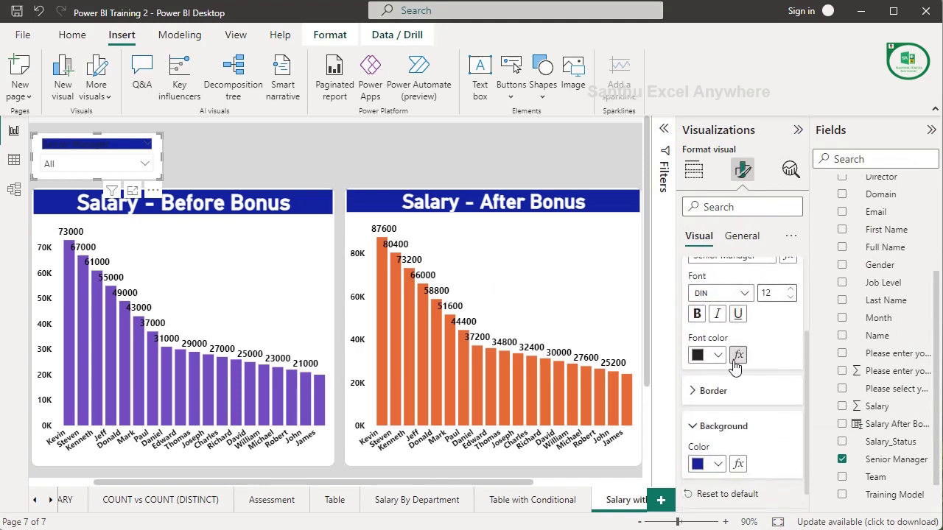
click(718, 354)
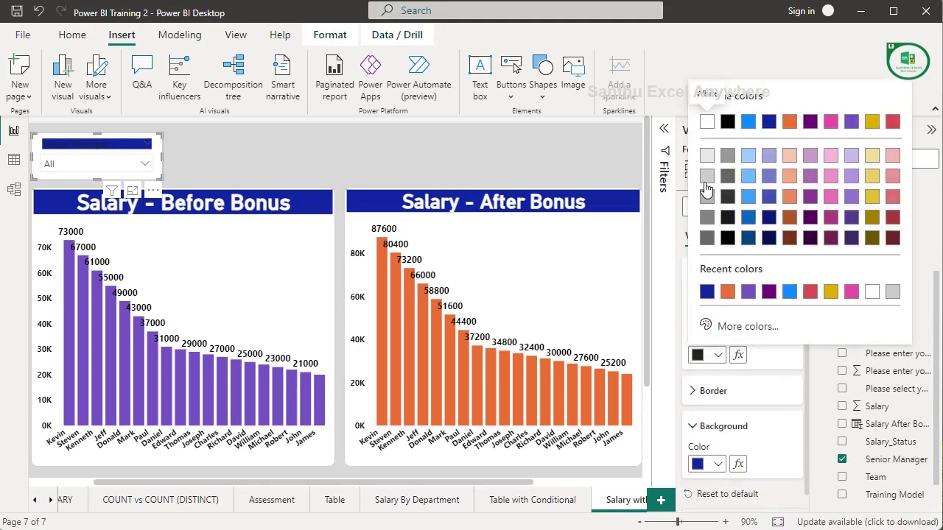
click(706, 123)
click(147, 176)
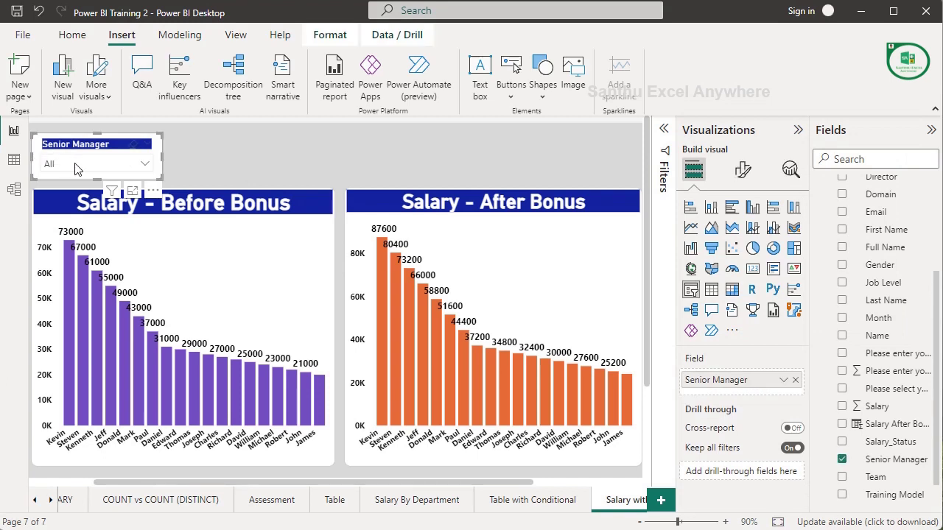
click(221, 171)
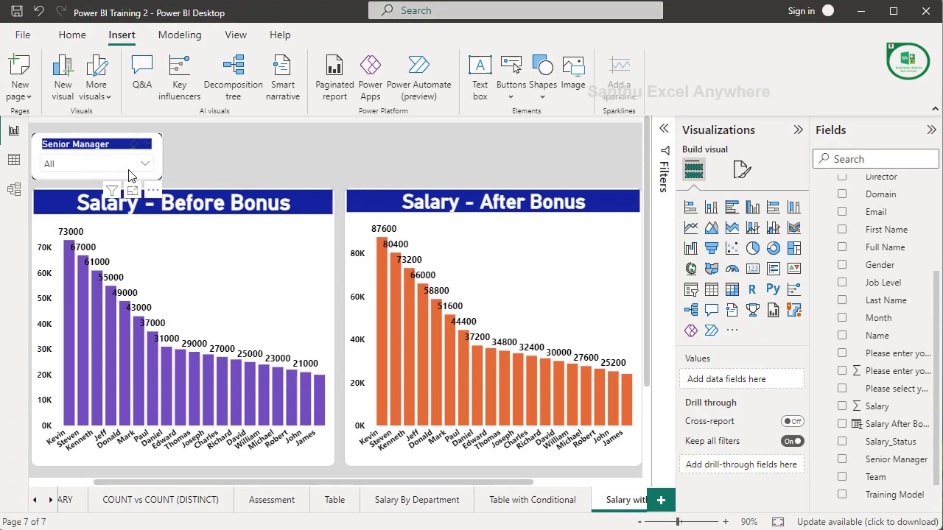
click(114, 165)
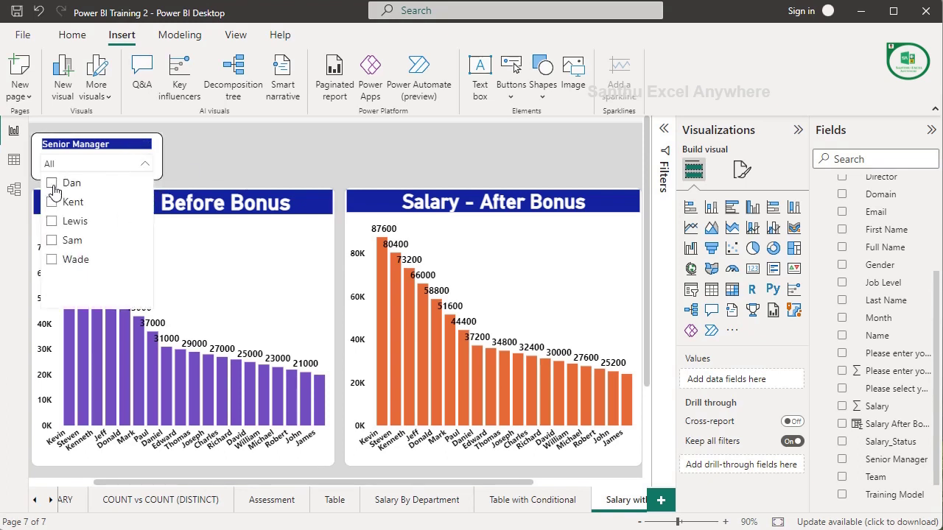
click(53, 184)
click(234, 164)
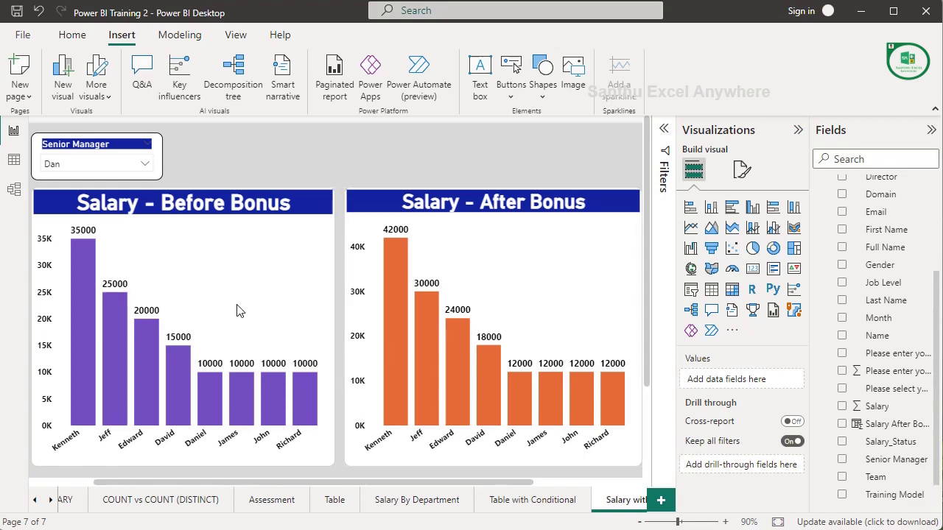
mouse_move(182, 331)
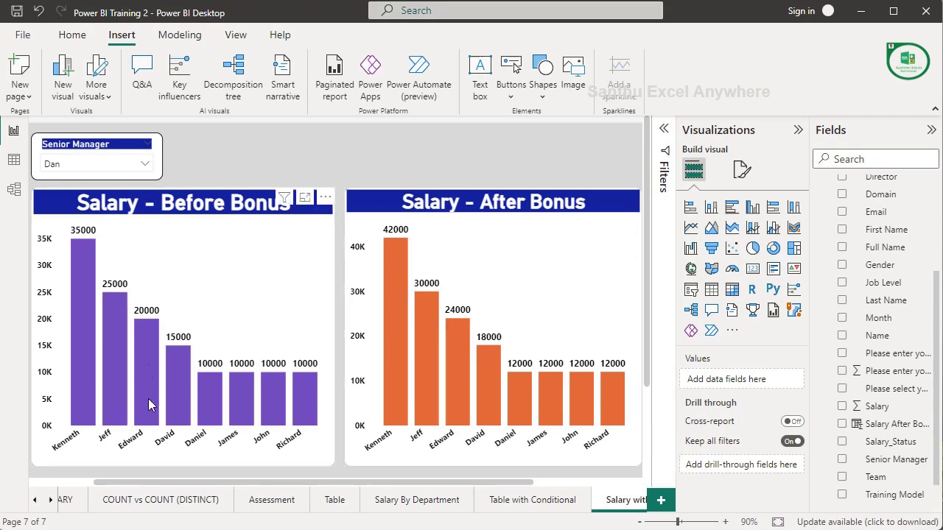
click(107, 164)
click(52, 202)
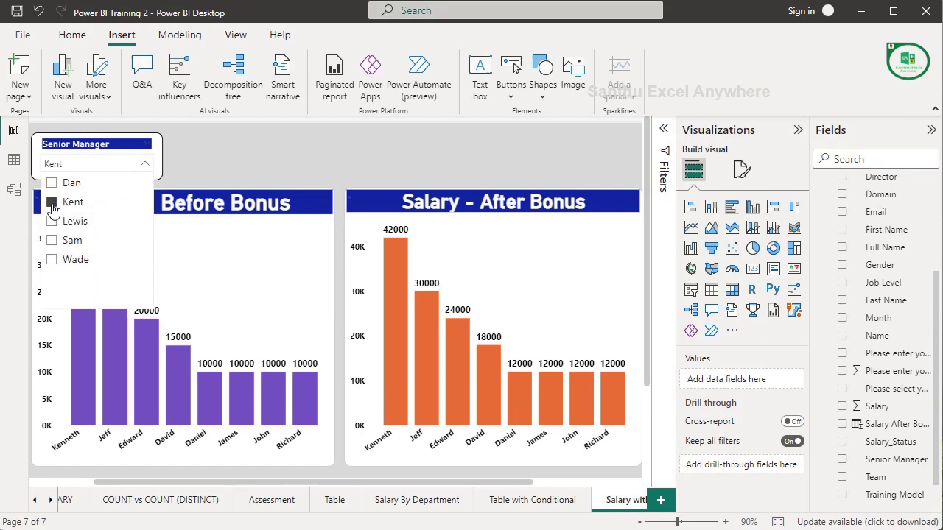
click(247, 161)
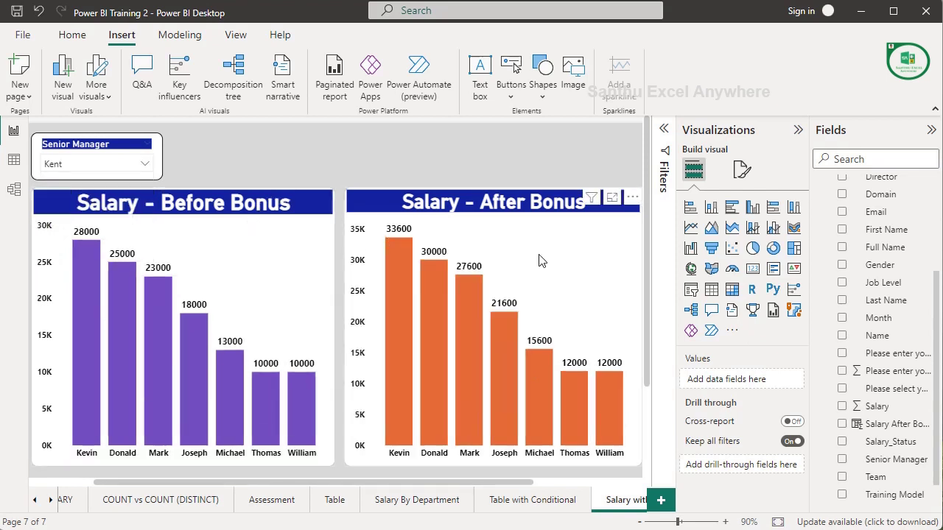
click(137, 154)
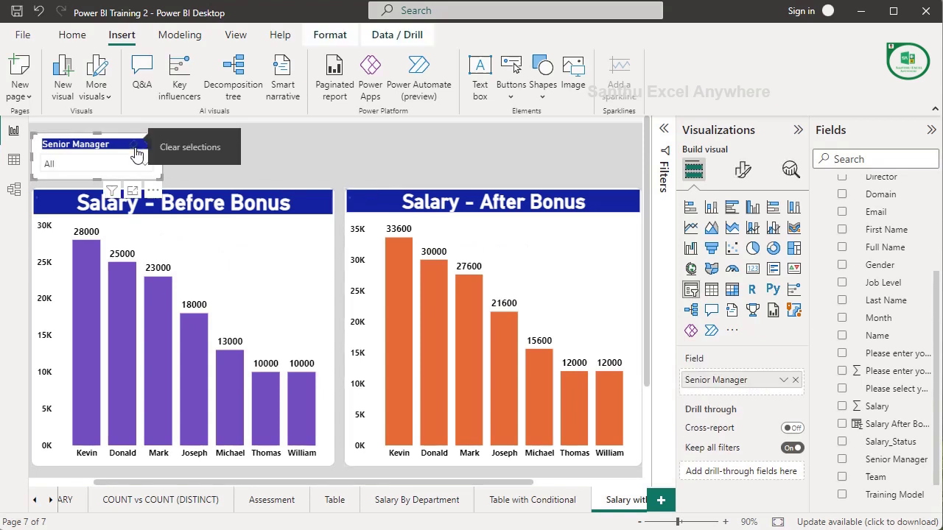
click(241, 155)
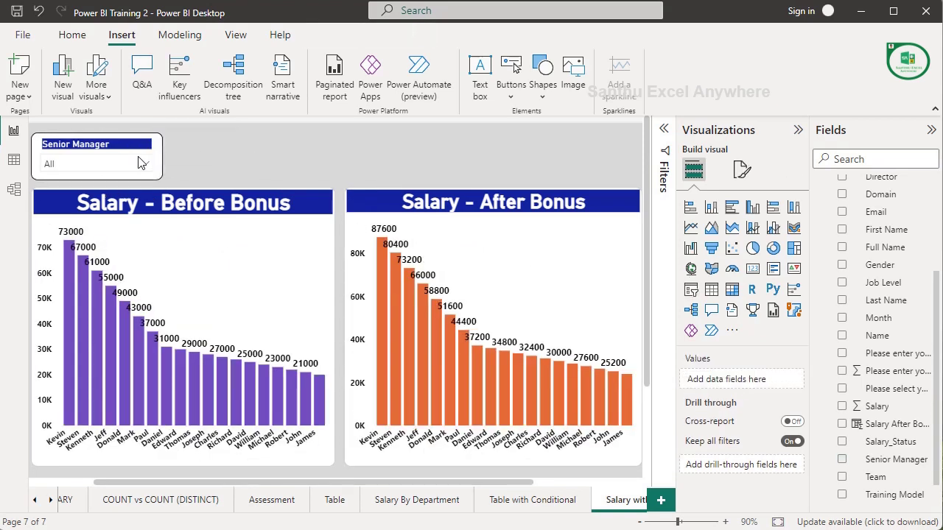
click(103, 165)
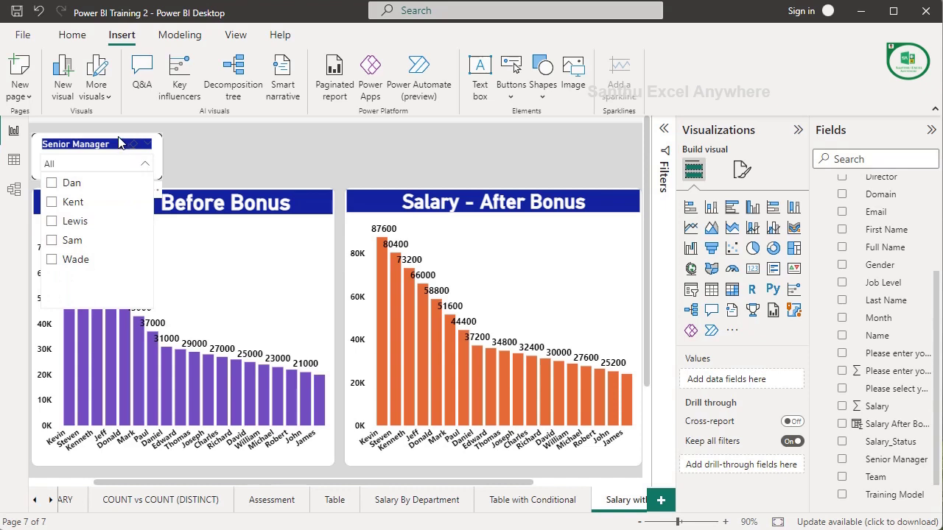
click(118, 142)
Step: Copy the Senior Manager slicer and swap its field to Team
mouse_move(117, 142)
mouse_down()
mouse_move(431, 138)
mouse_move(318, 140)
mouse_up()
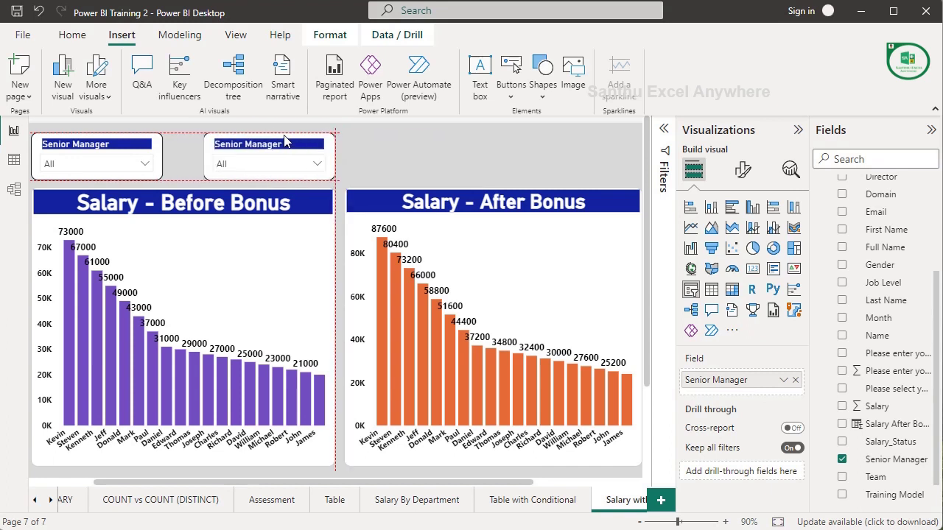
click(795, 380)
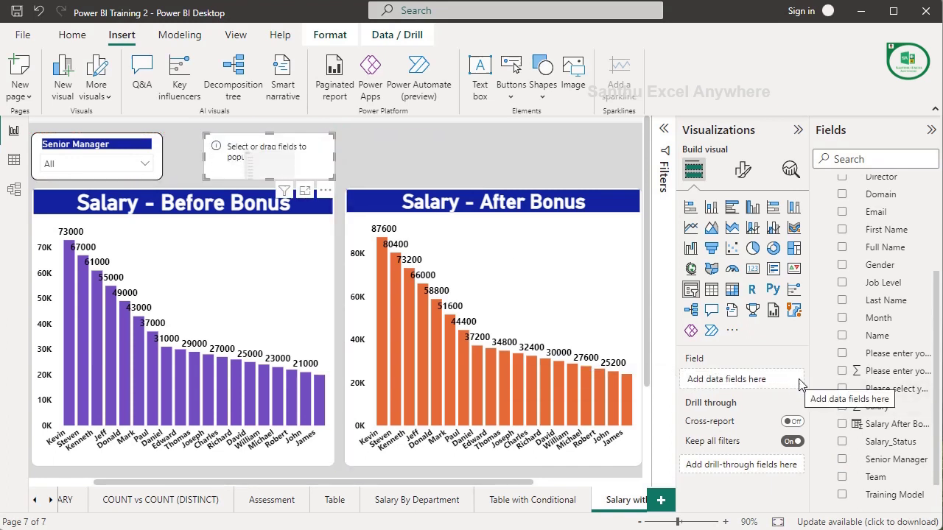
drag(875, 477, 752, 382)
Step: Test the Team slicer by filtering to Team 1, then clear it back to All
click(250, 165)
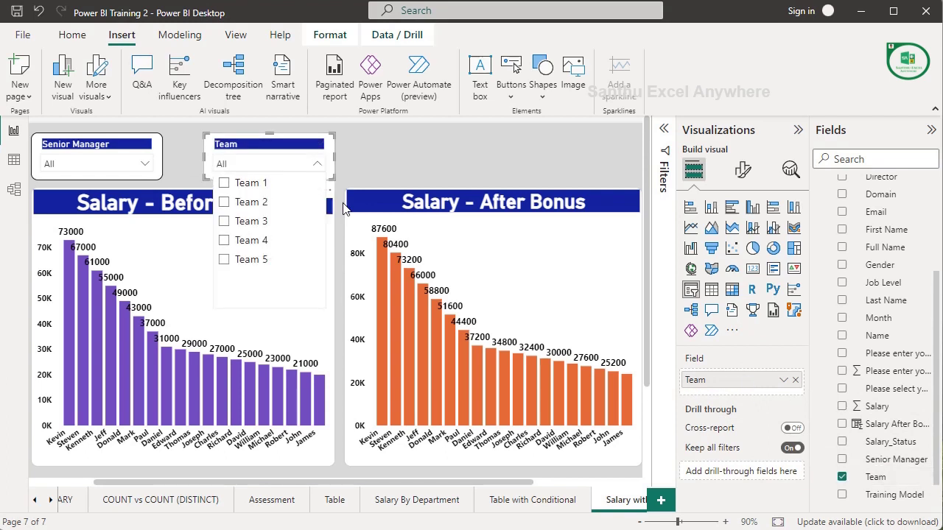
click(223, 186)
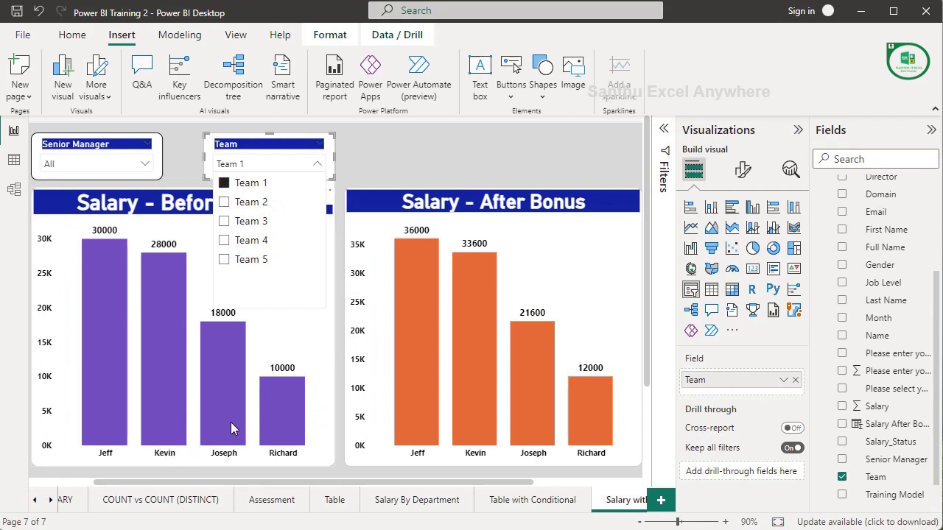
mouse_move(221, 368)
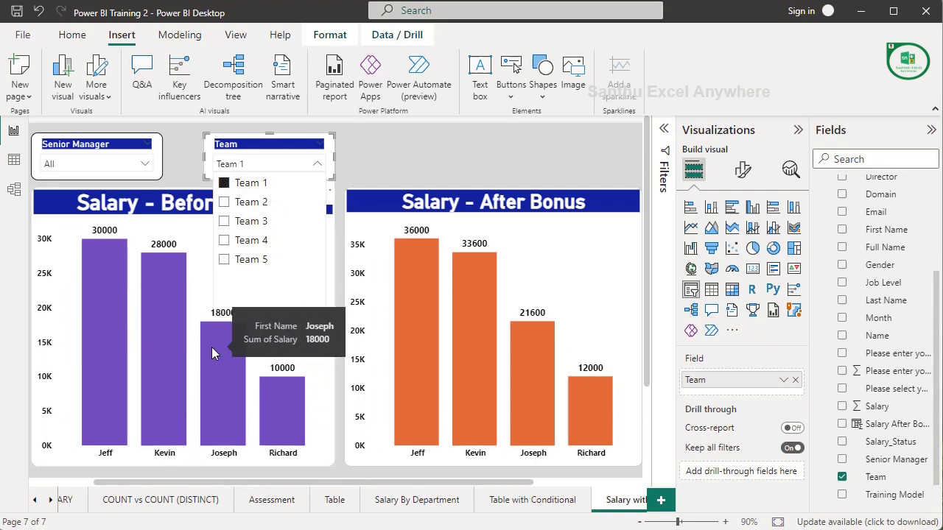
click(391, 155)
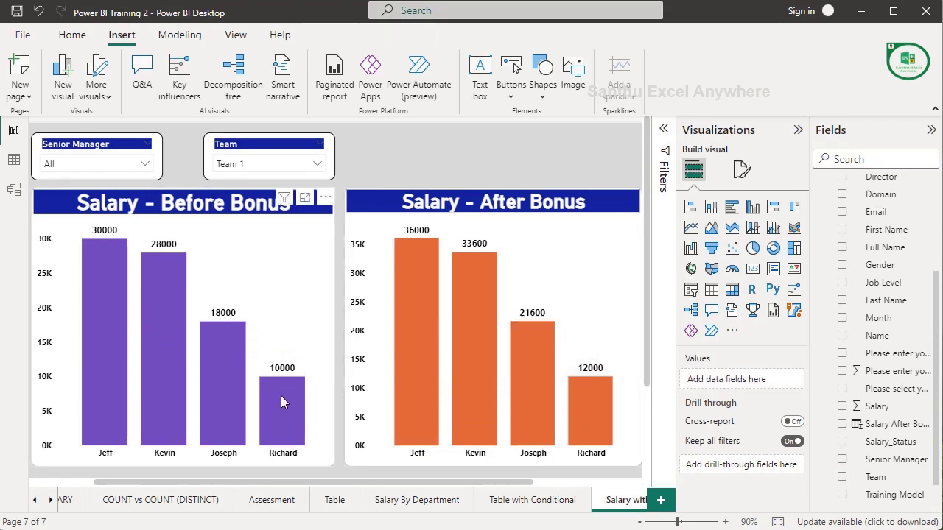
mouse_move(590, 413)
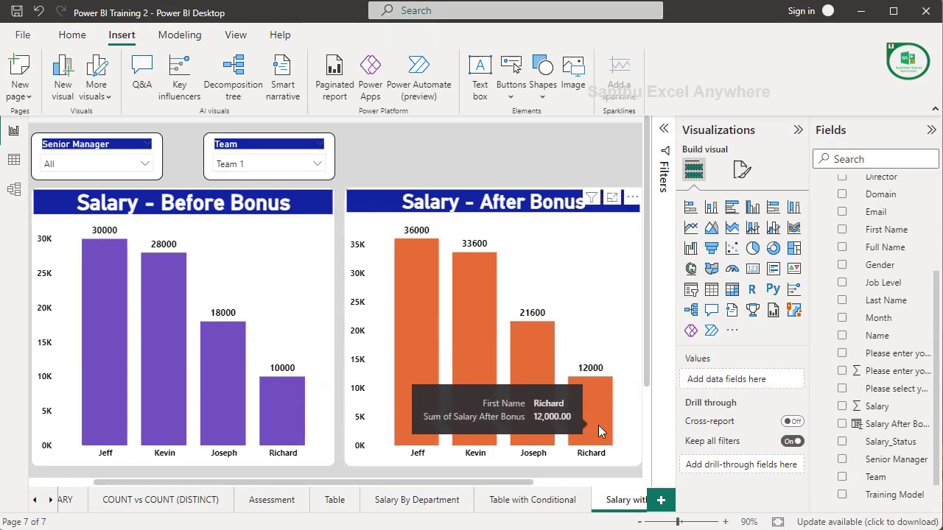
click(309, 149)
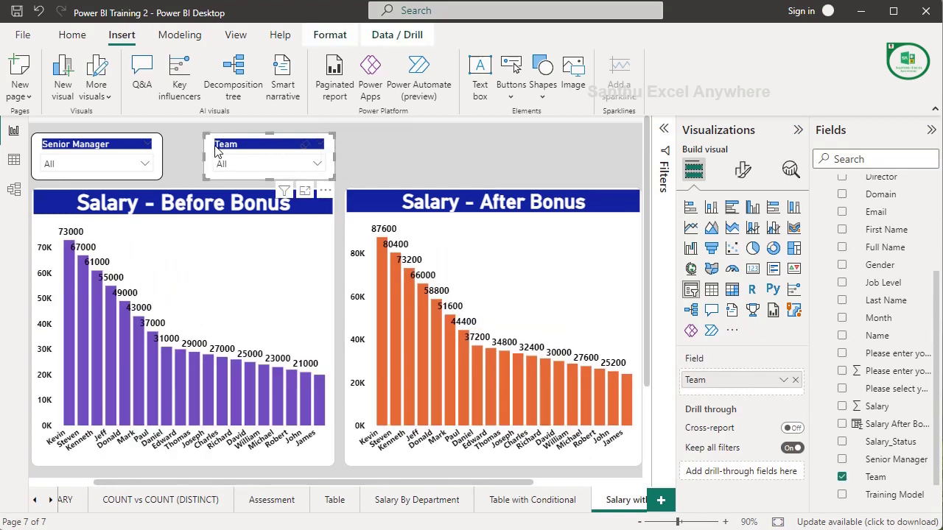
Step: Duplicate the Team slicer beside it and swap its field to Job Level
key(ctrl+c)
key(ctrl+v)
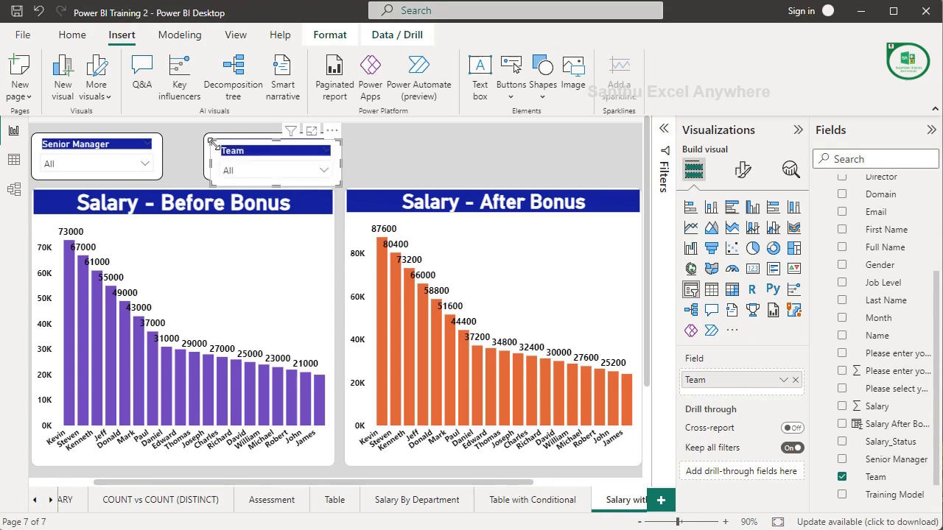
mouse_move(219, 147)
mouse_down()
mouse_move(367, 150)
mouse_move(357, 150)
mouse_up()
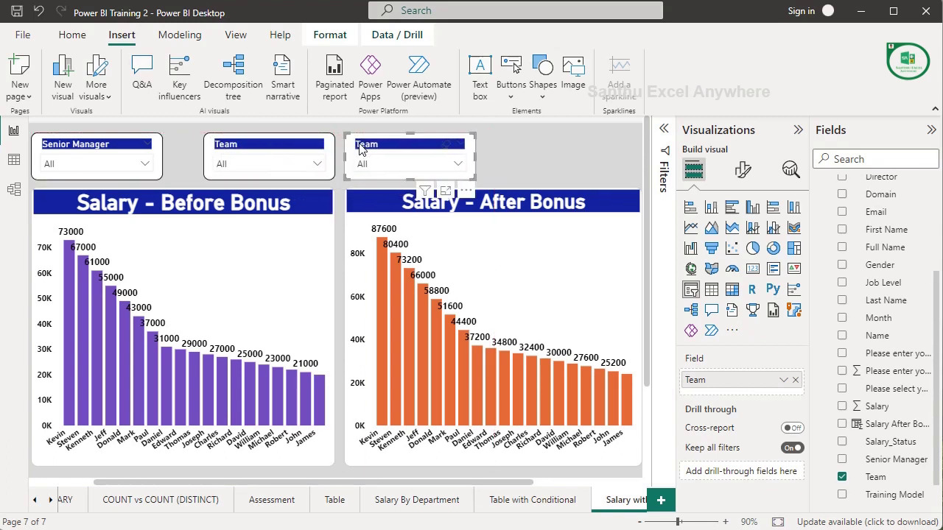
click(842, 476)
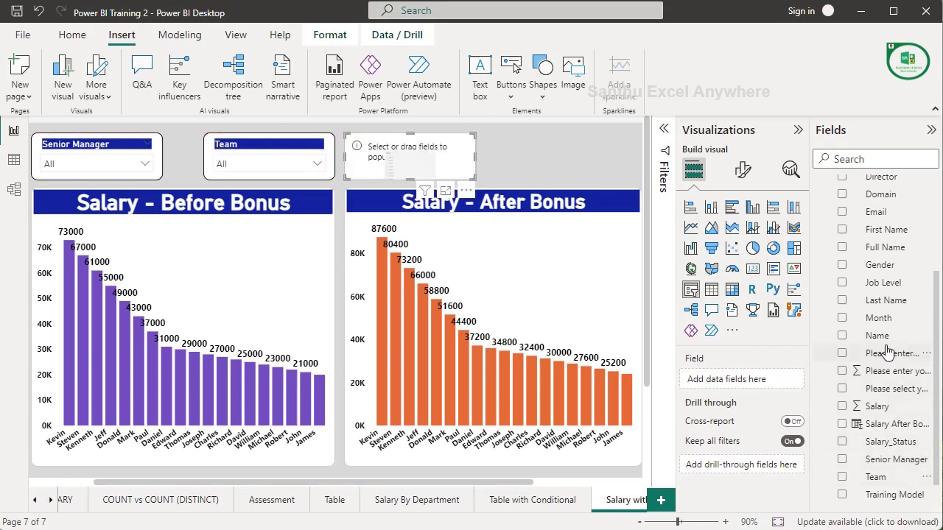
mouse_move(893, 286)
mouse_down()
mouse_move(602, 249)
mouse_move(430, 151)
mouse_up()
Step: Test the Job Level slicer with Team Lead, then clear it back to All
click(412, 164)
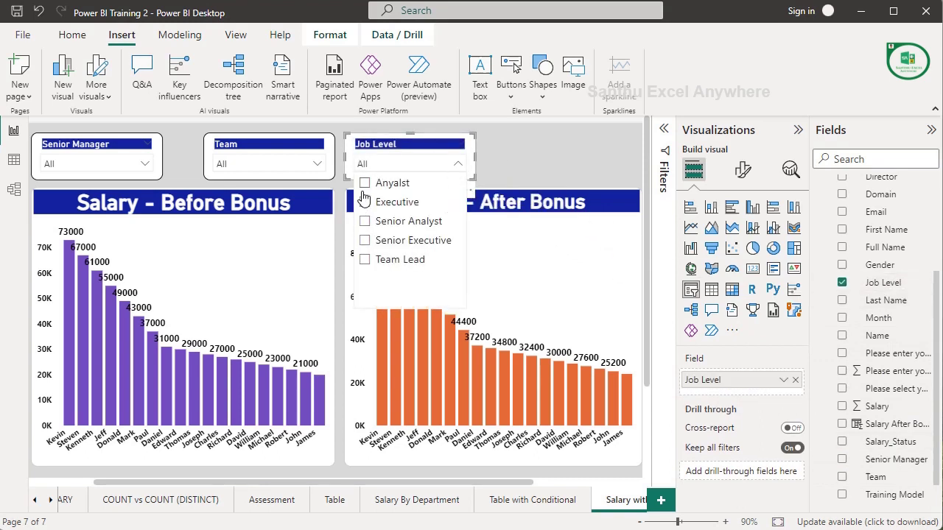
click(366, 262)
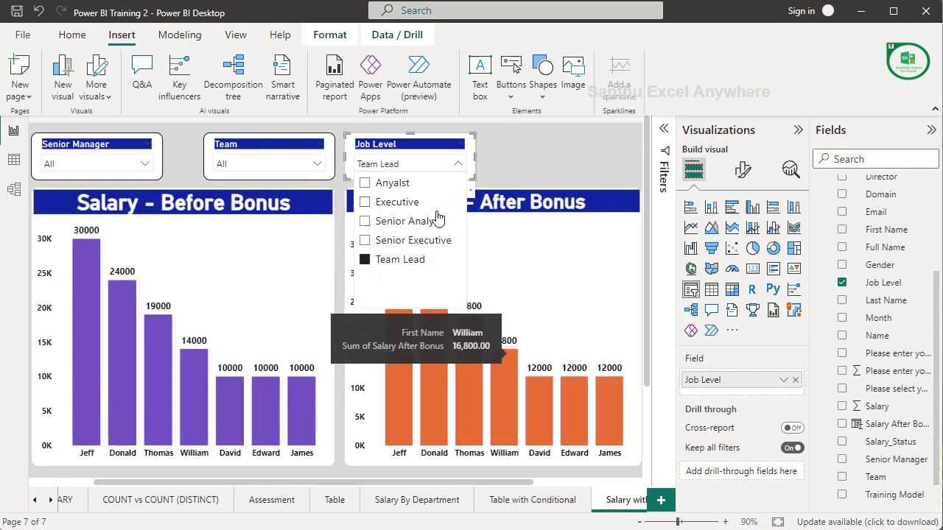
click(366, 261)
click(455, 162)
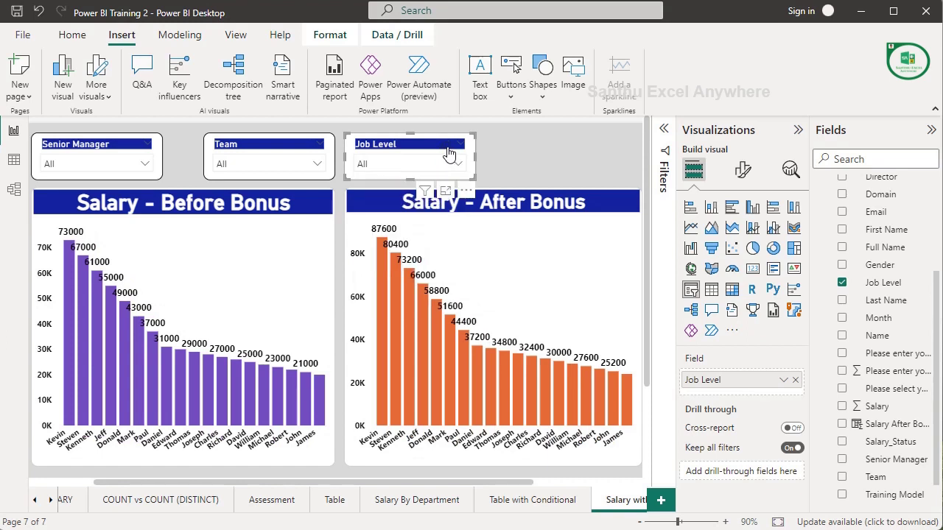
Step: Move Job Level to the right edge and centre the Team slicer between the others
mouse_move(383, 147)
mouse_down()
mouse_move(513, 137)
mouse_move(514, 147)
mouse_up()
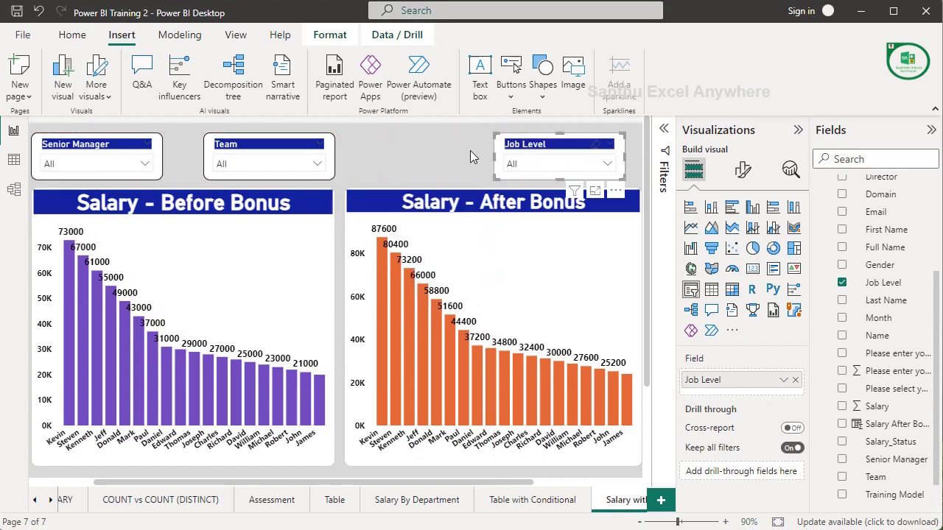
drag(236, 144, 311, 143)
click(227, 160)
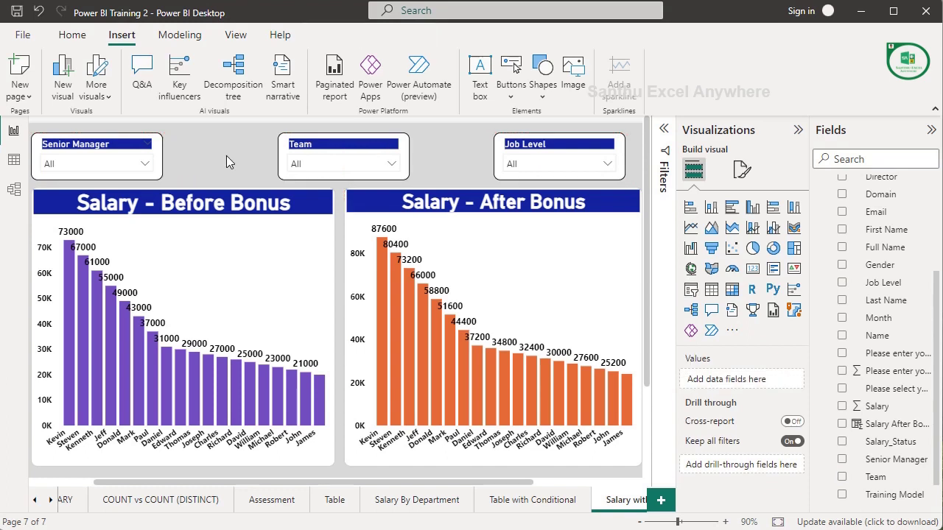